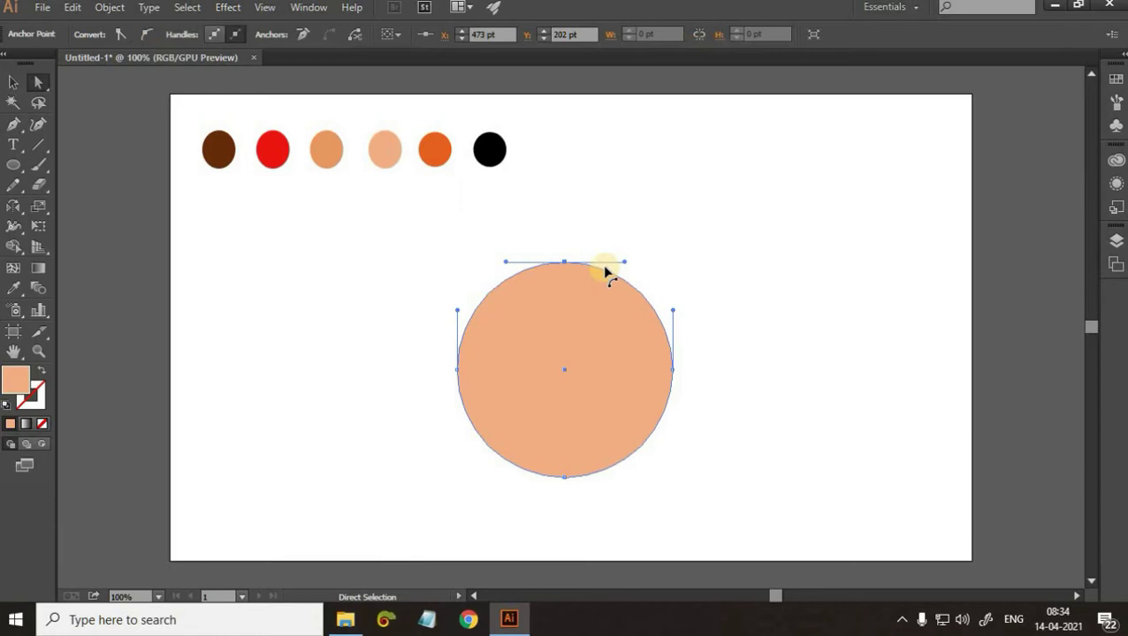
- Raise the circle's top anchor point to about Y 149 pt to form an egg shape
left_click_drag(566, 257, 565, 218)
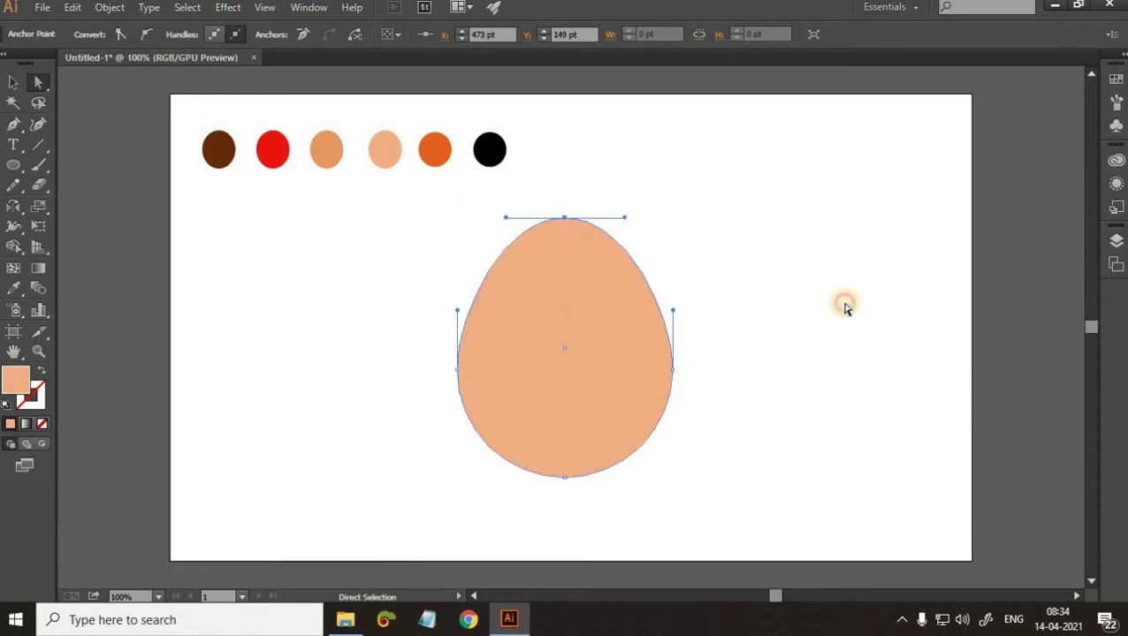
left_click(806, 285)
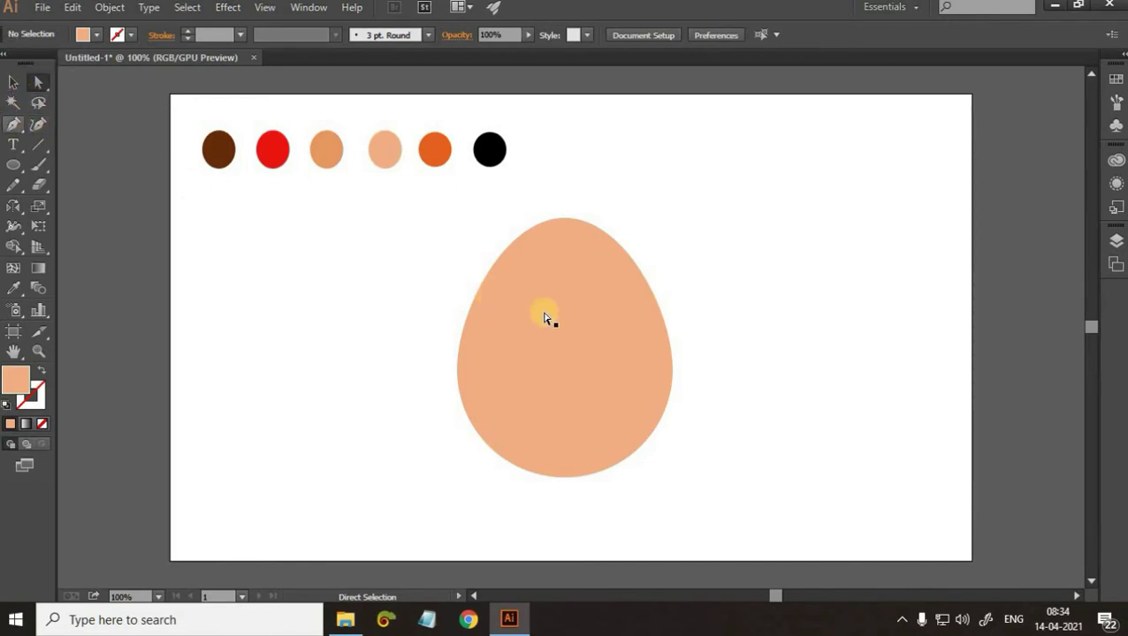
- Paste a copy of the egg in front of the original and offset it slightly up and to the left
left_click(502, 273)
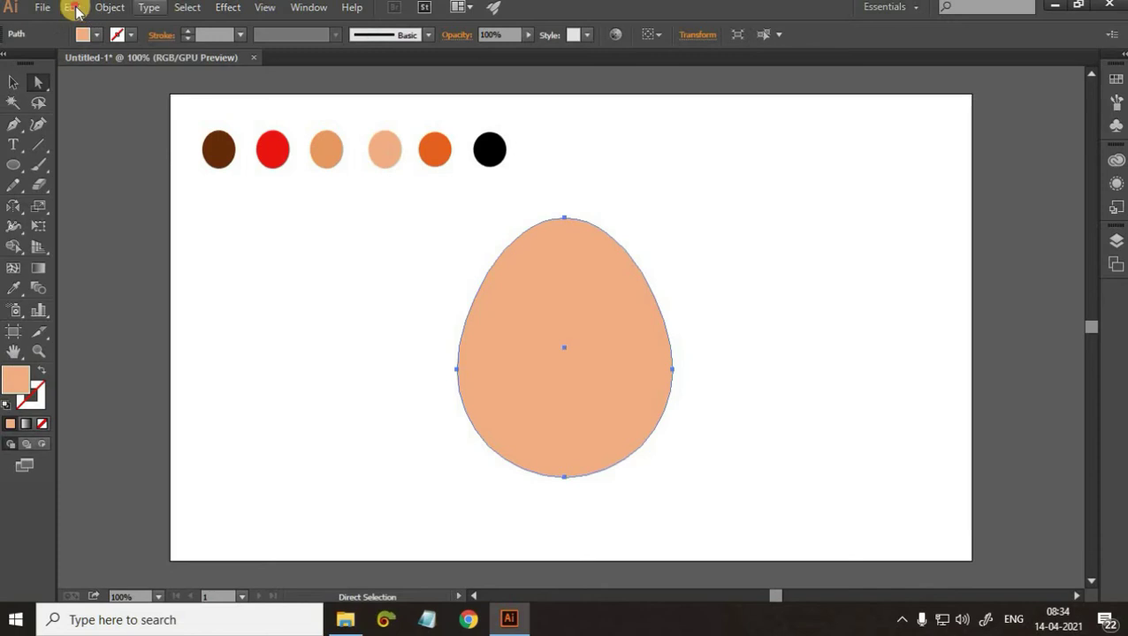
left_click(73, 7)
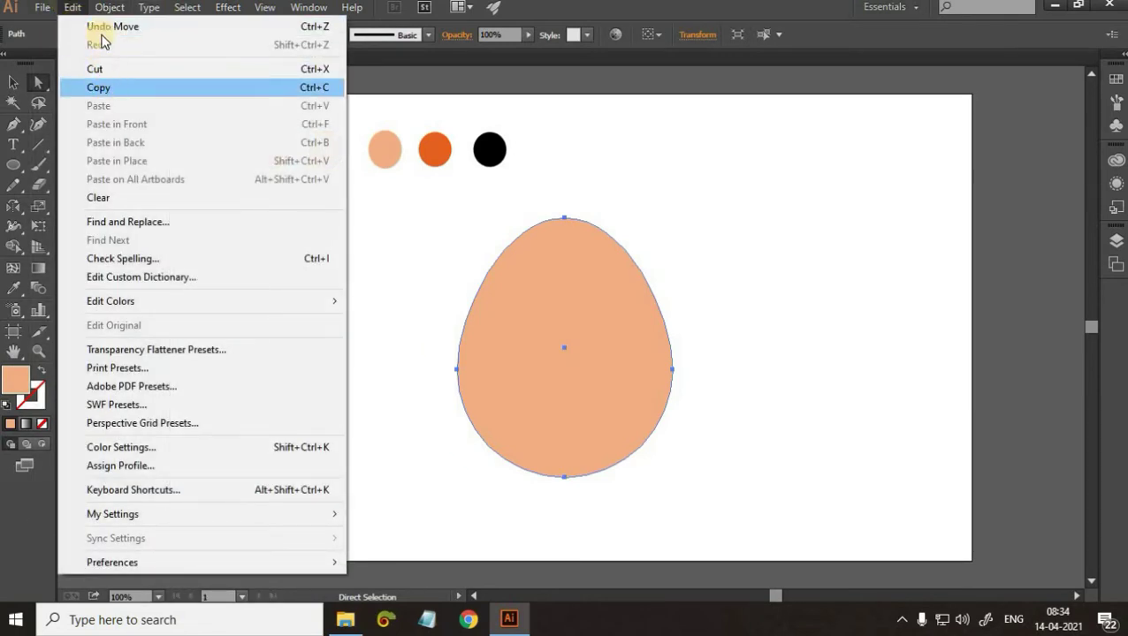
left_click(79, 11)
left_click(78, 9)
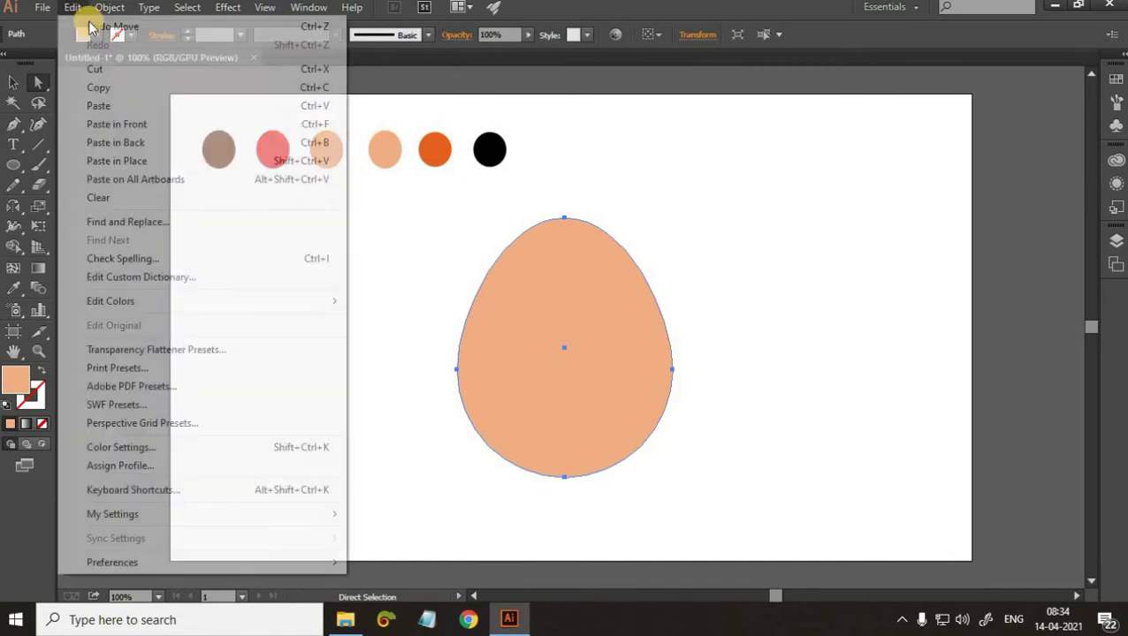
left_click(117, 123)
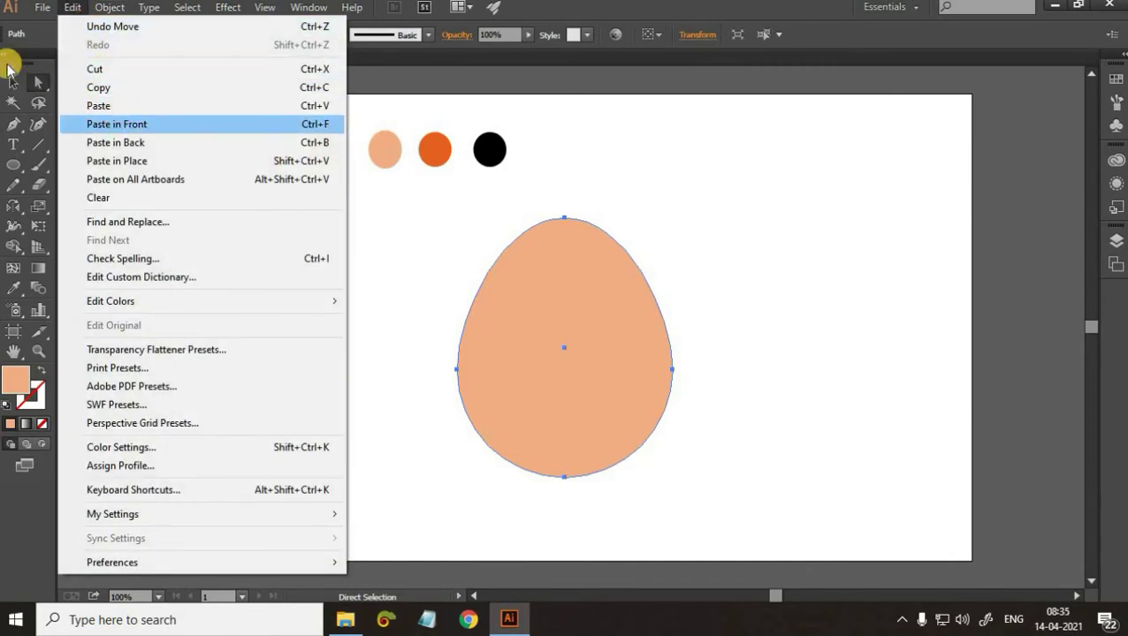
left_click(12, 81)
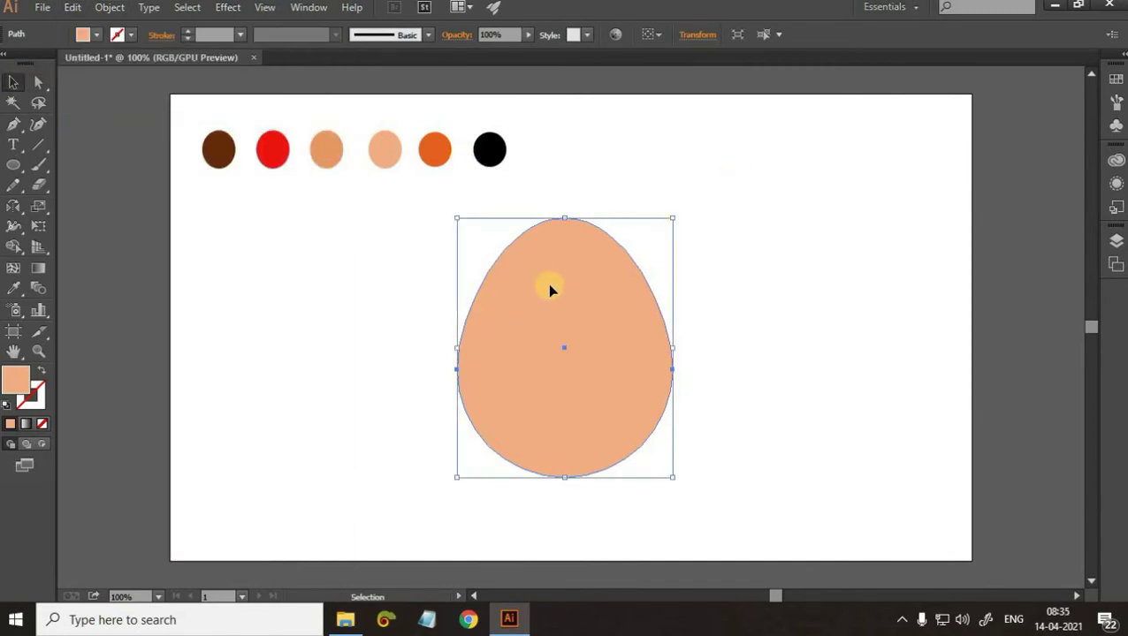
mouse_move(544, 301)
left_mouse_down()
mouse_move(515, 286)
mouse_move(536, 294)
left_mouse_up()
- Remove the part of the offset copy outside the original egg with the Shape Builder tool
left_click_drag(399, 230, 822, 463)
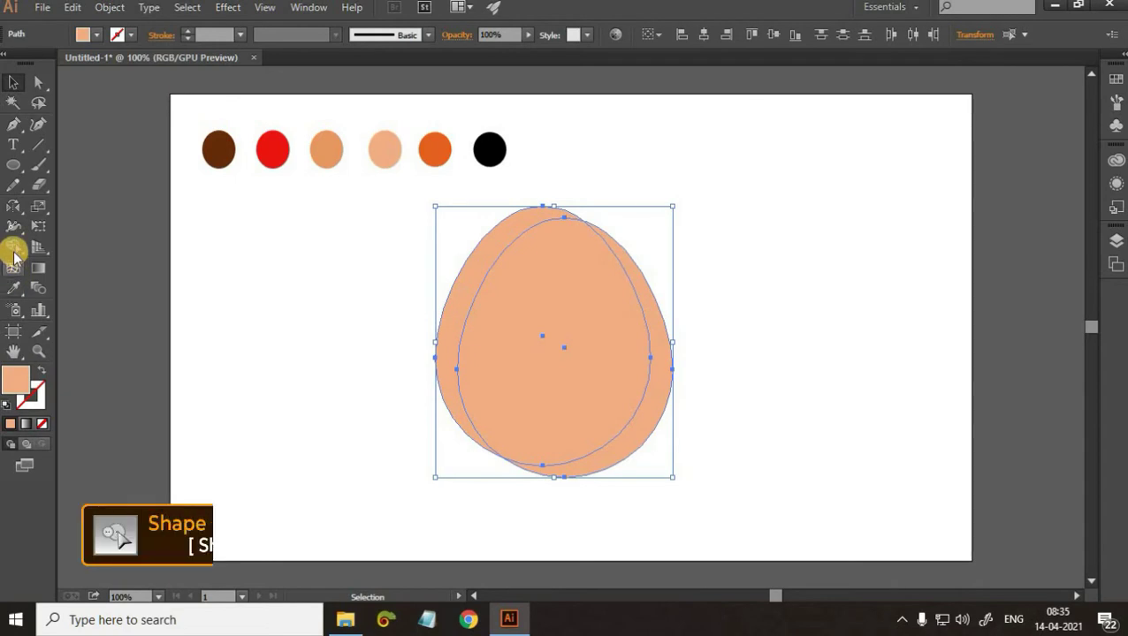
left_click(13, 250)
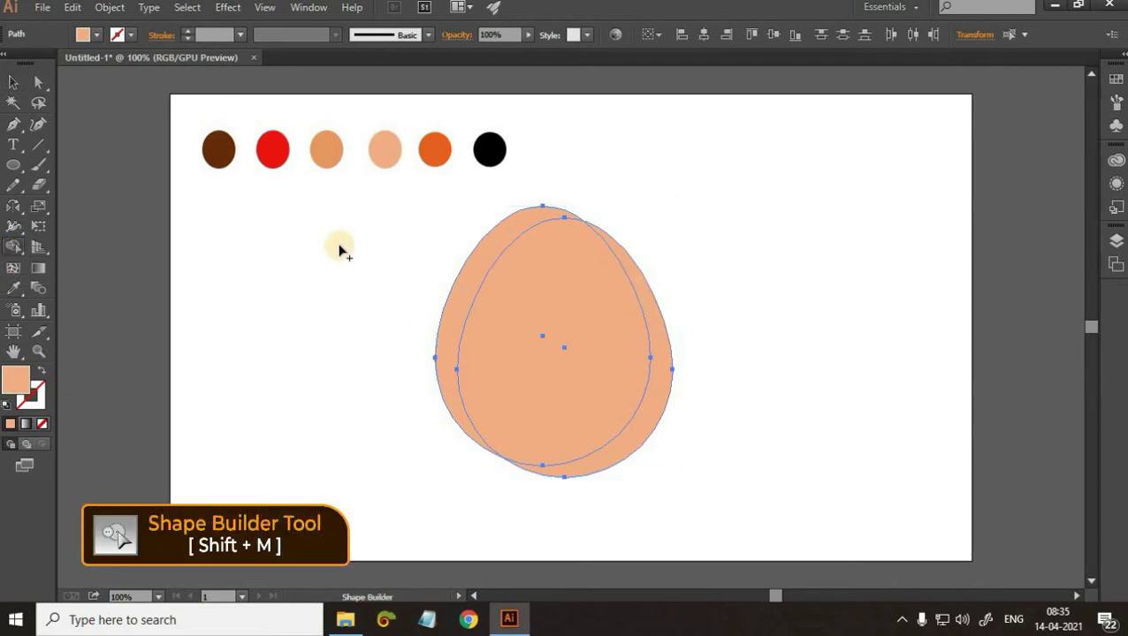
left_click(479, 251, "alt")
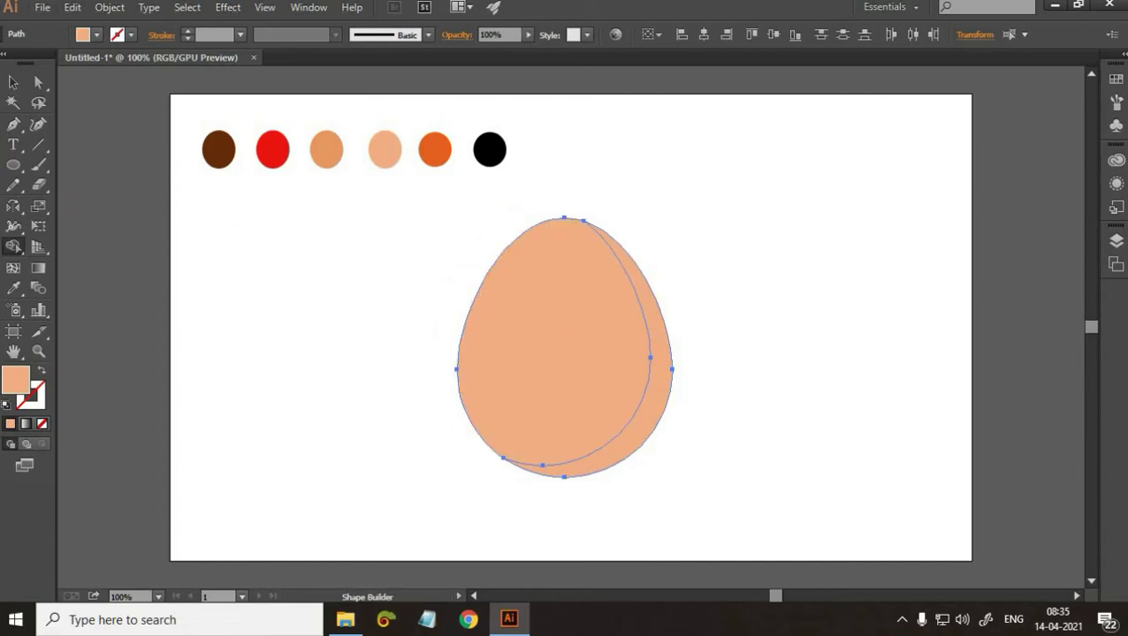
key("ctrl+shift+a")
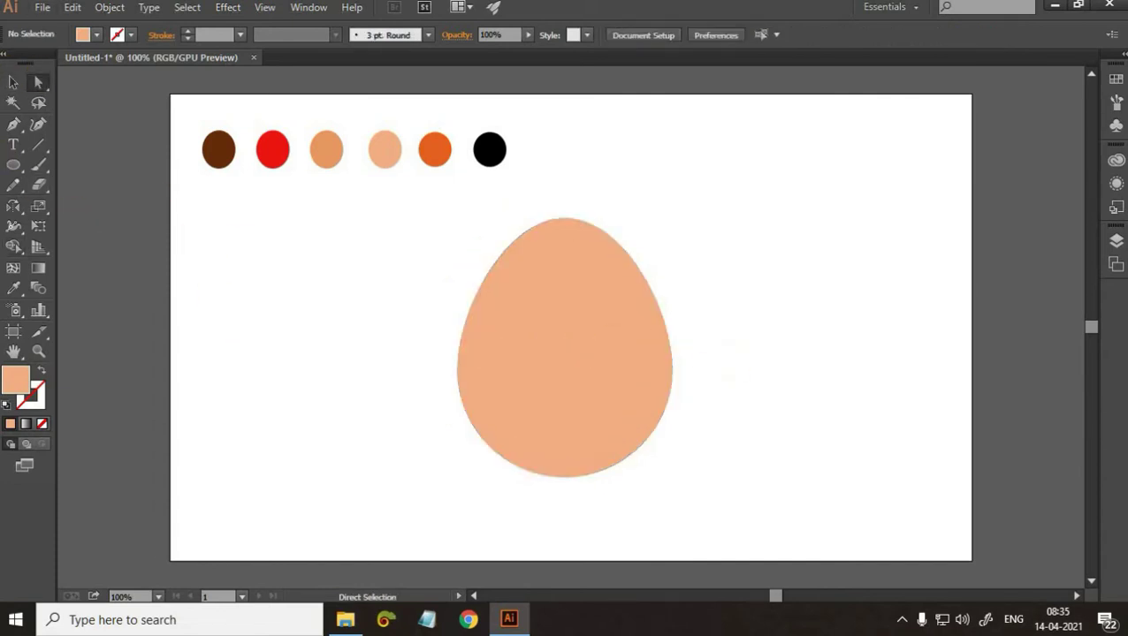
- Fill the back egg shape with the darker tan sampled from the third palette circle as edge shading
left_click(25, 82)
key("v")
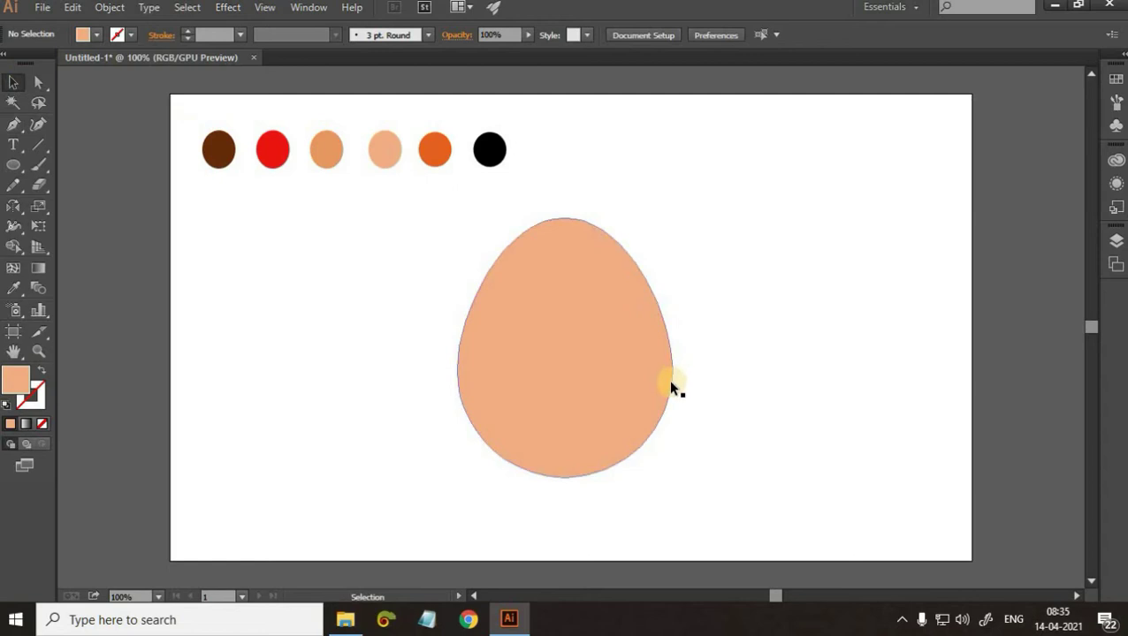
left_click(576, 275)
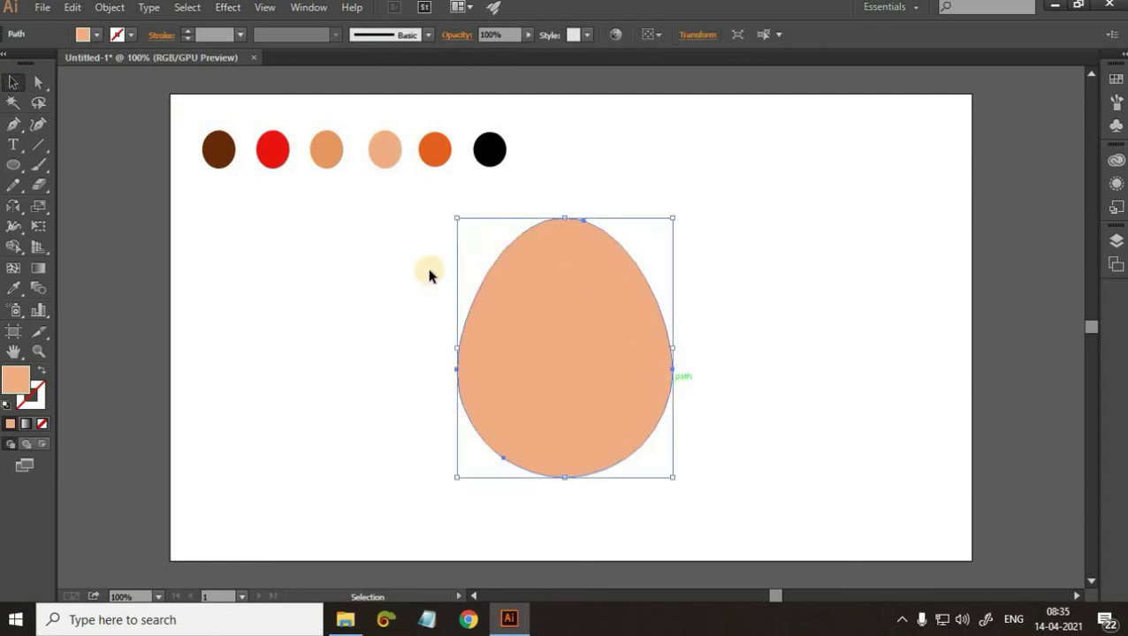
key("i")
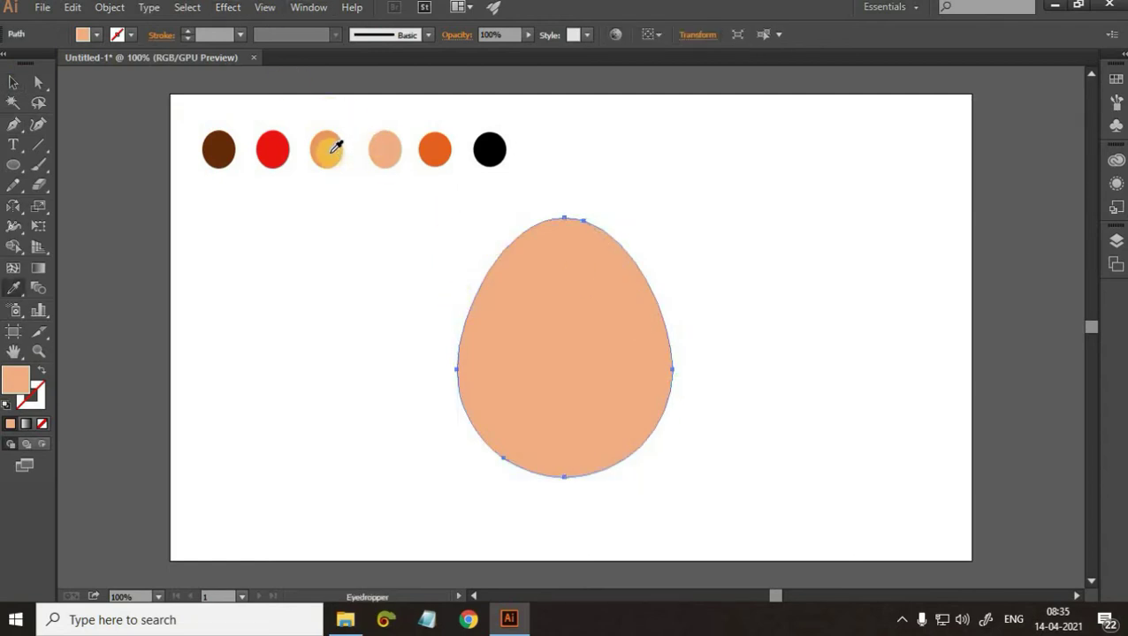
left_click(329, 148)
left_click(13, 81)
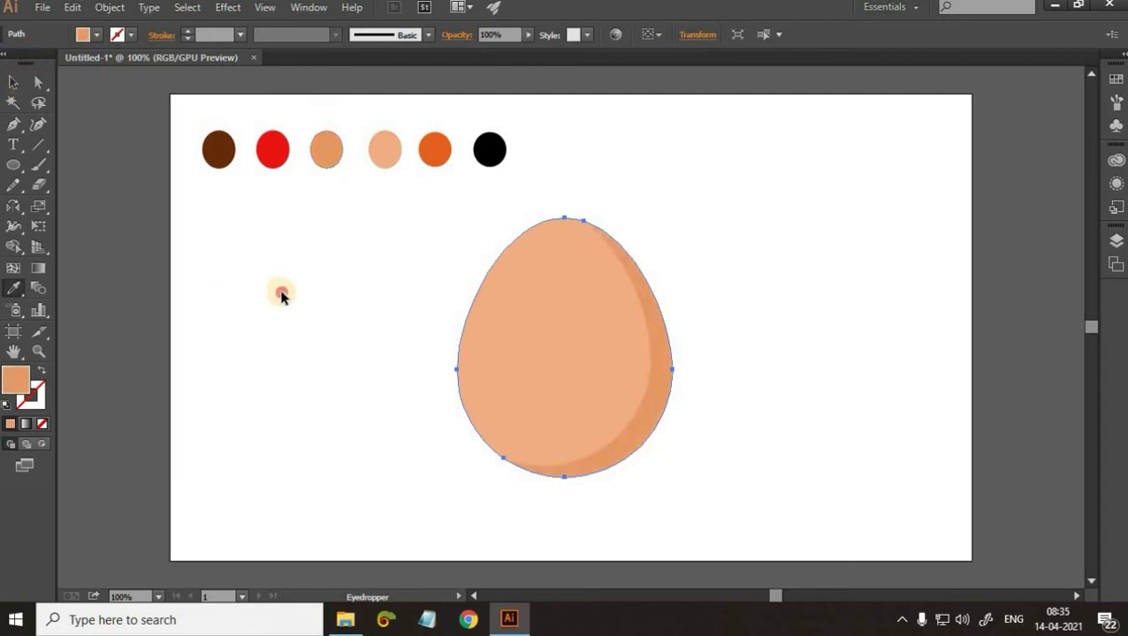
left_click(697, 429)
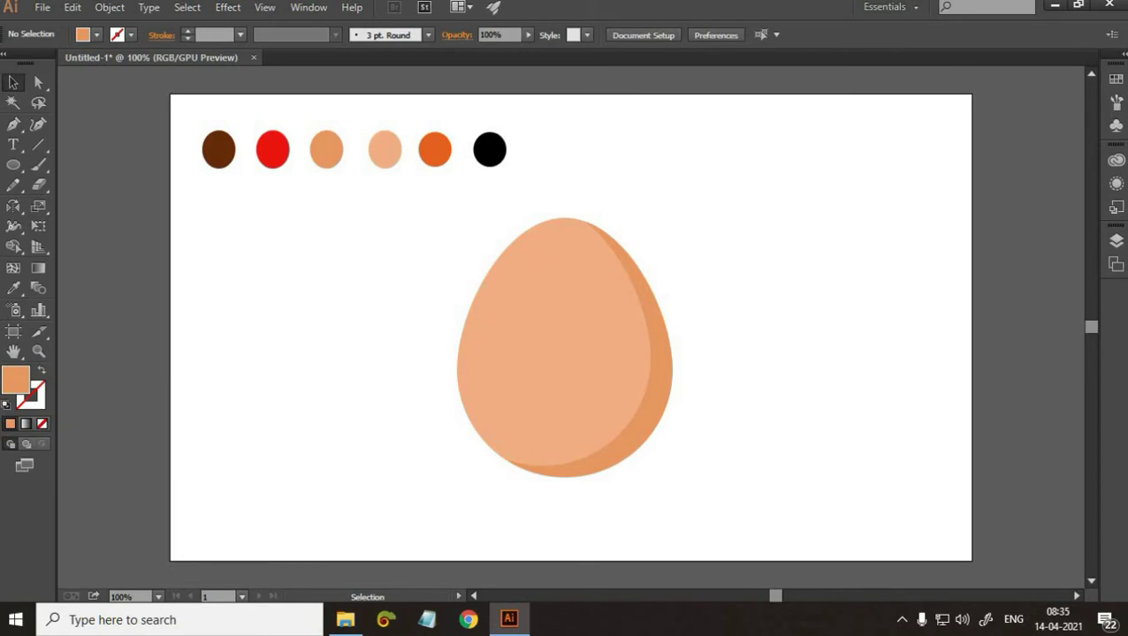
- Draw a thin horizontal ellipse on the egg's upper left and fill it with the palette's dark brown
left_click(16, 168)
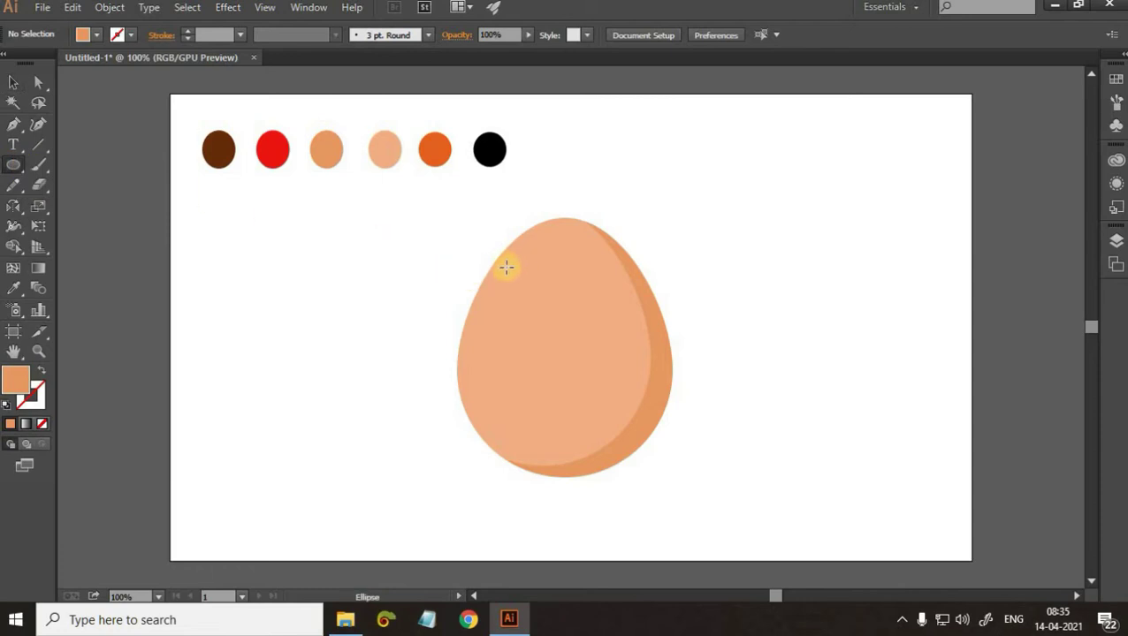
left_click_drag(489, 278, 546, 284)
key("i")
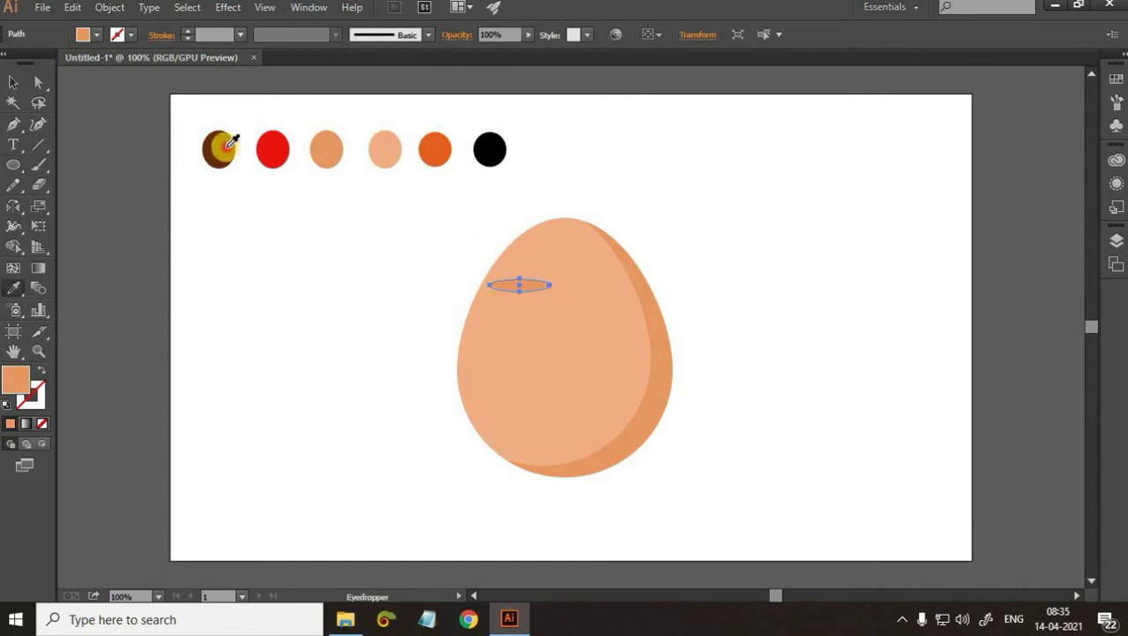
left_click(228, 144)
left_click(14, 82)
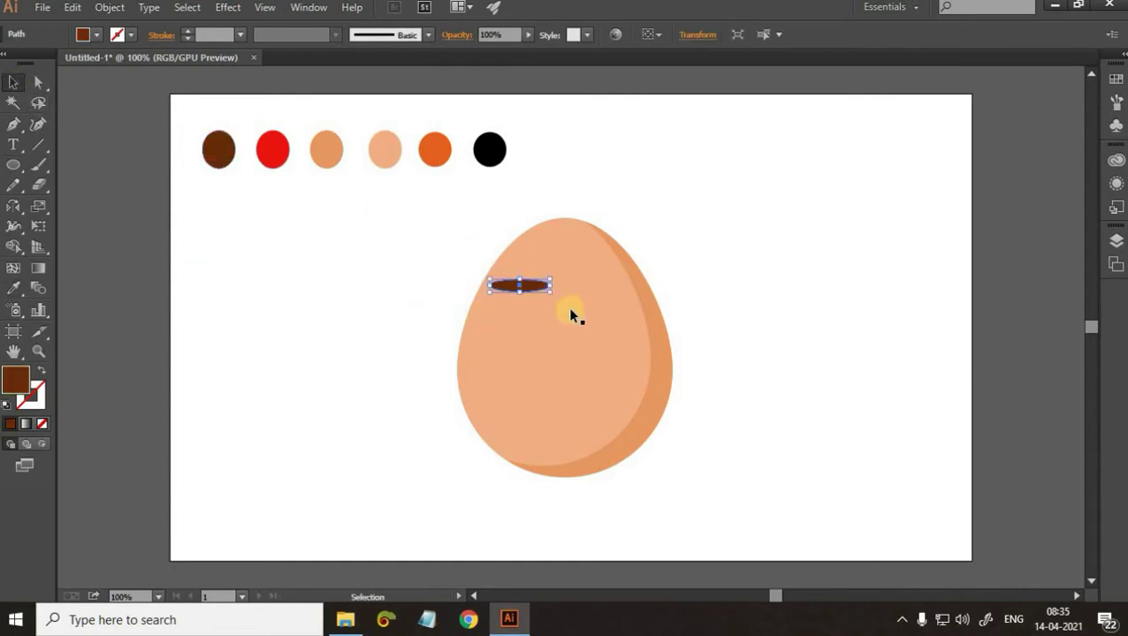
key("ctrl+shift+a")
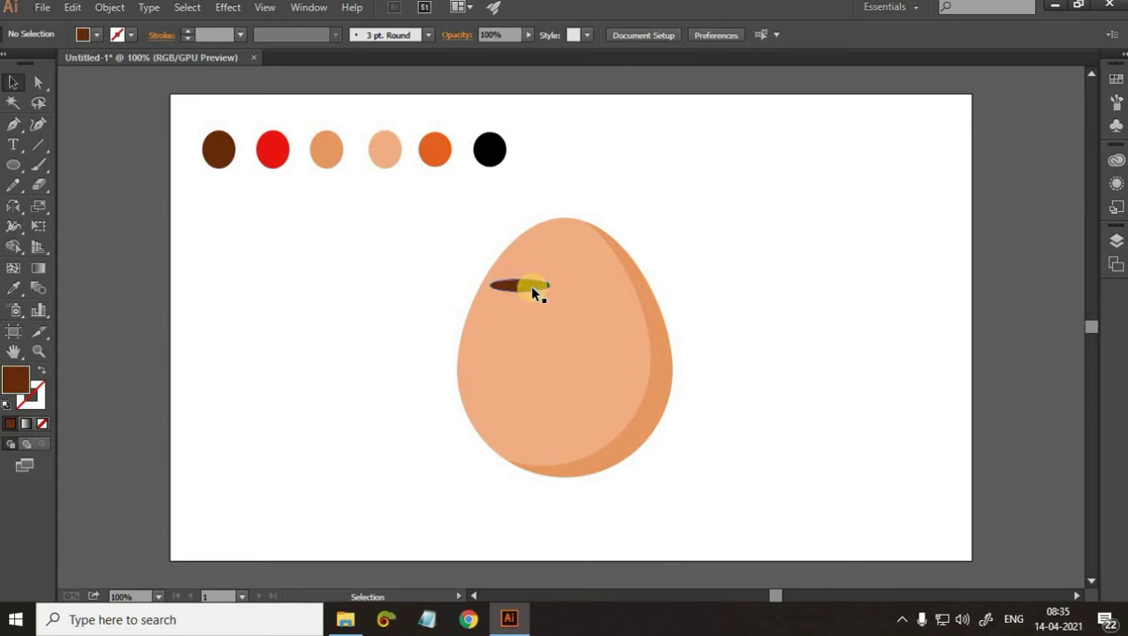
- Bend the brown ellipse into an arched left eyebrow with a pointed inner end by moving its anchor points
key("a")
left_click(544, 290)
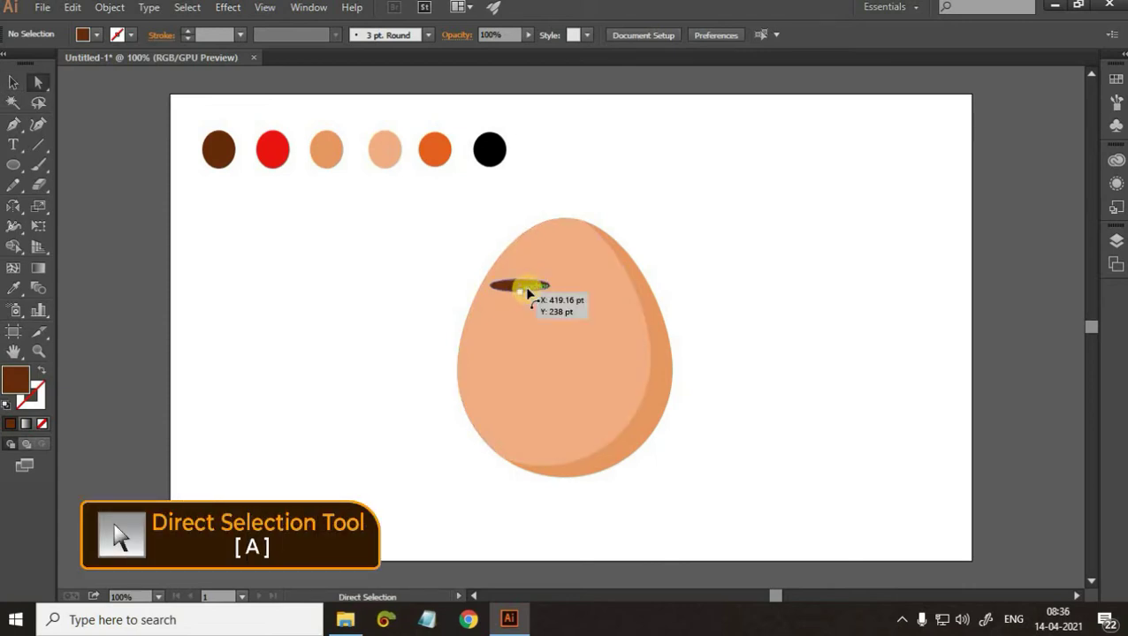
left_click_drag(549, 288, 551, 292)
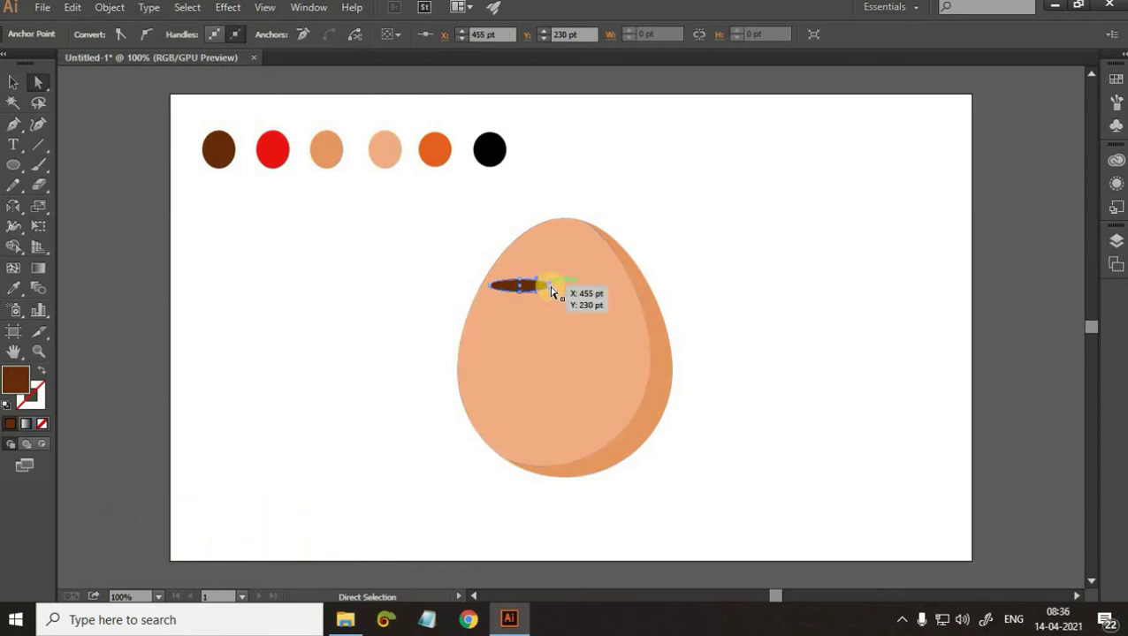
left_click_drag(550, 290, 543, 303)
left_click(495, 291)
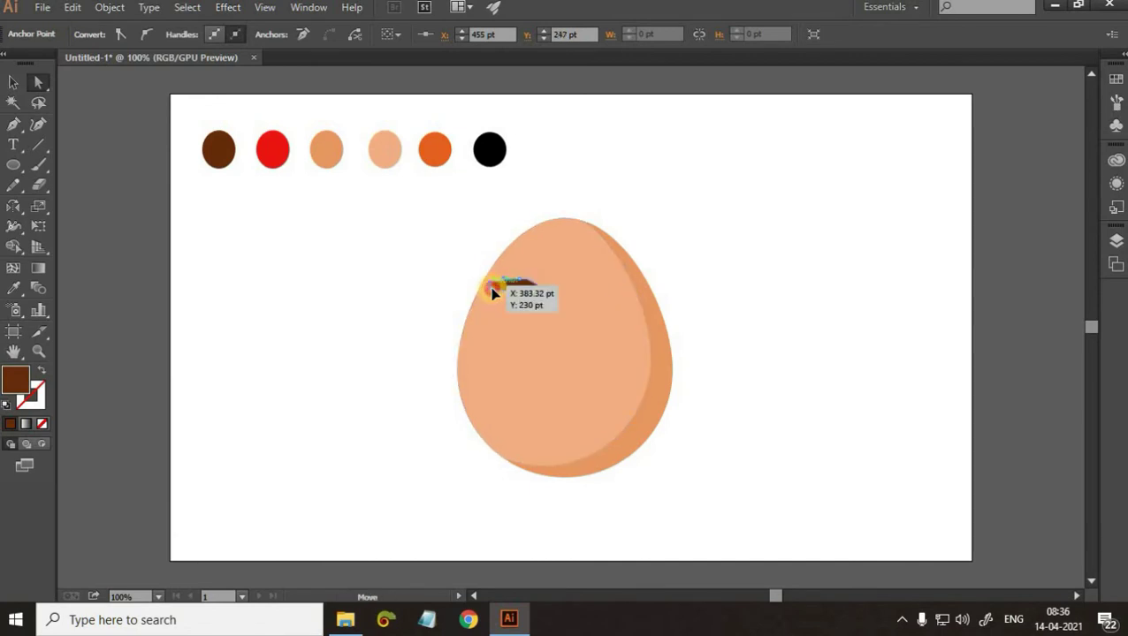
left_click(544, 308)
left_click_drag(547, 305, 545, 285)
left_click(703, 281)
left_click(716, 402)
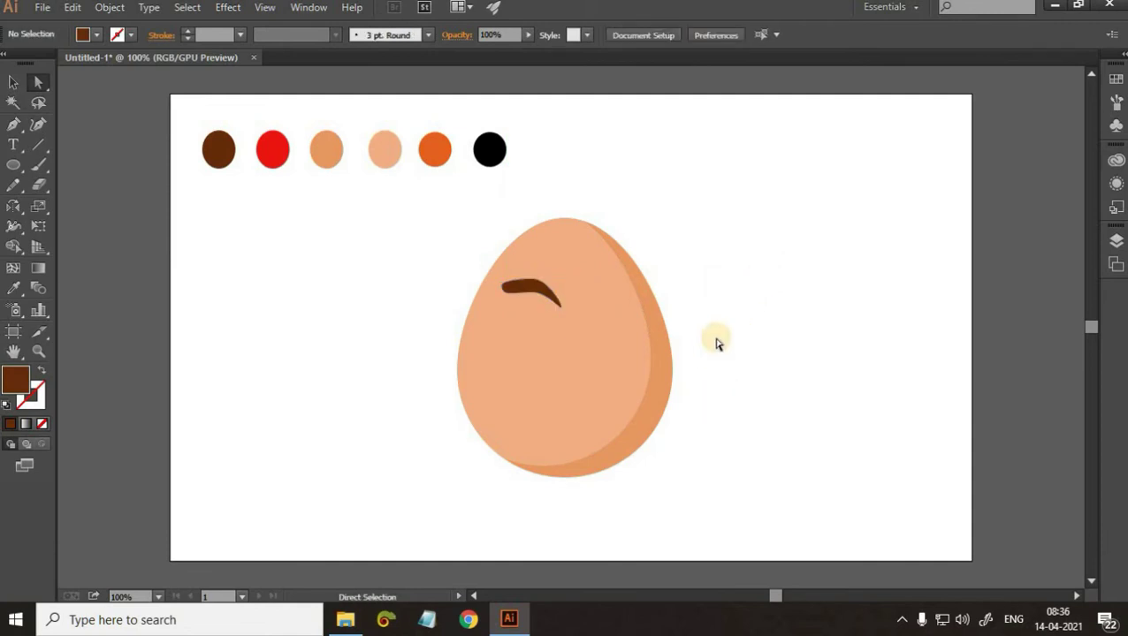
- Draw a second thin brown ellipse beside the left eyebrow and reshape its anchors into an arched right eyebrow
left_click(15, 170)
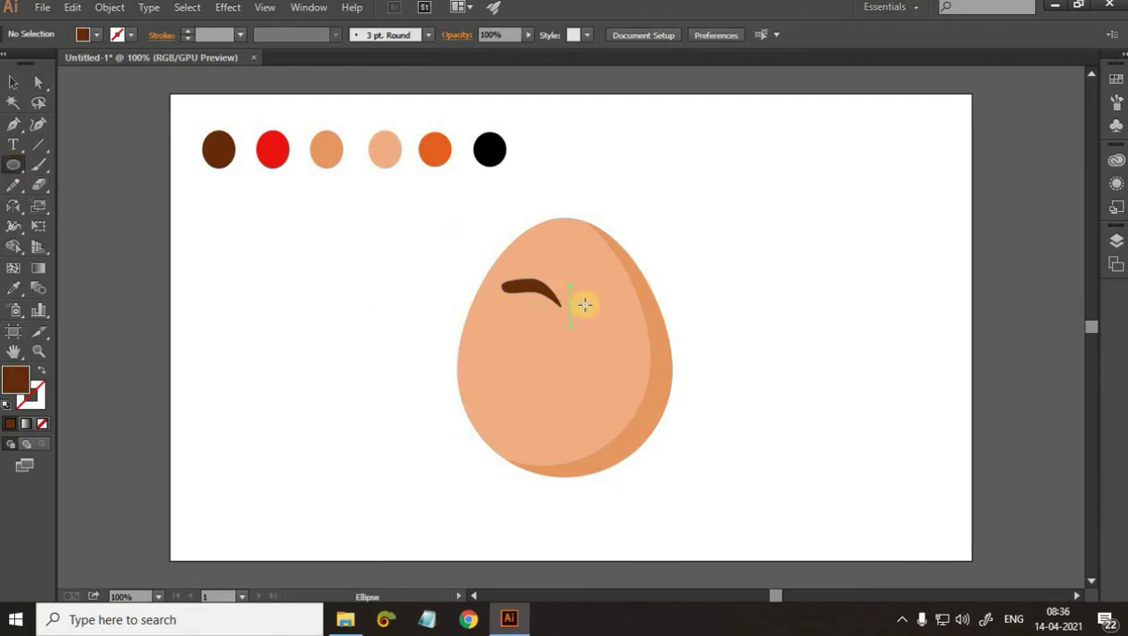
mouse_move(567, 293)
left_mouse_down()
mouse_move(629, 303)
mouse_move(634, 281)
mouse_move(635, 311)
mouse_move(570, 303)
mouse_move(569, 314)
left_mouse_up()
key("a")
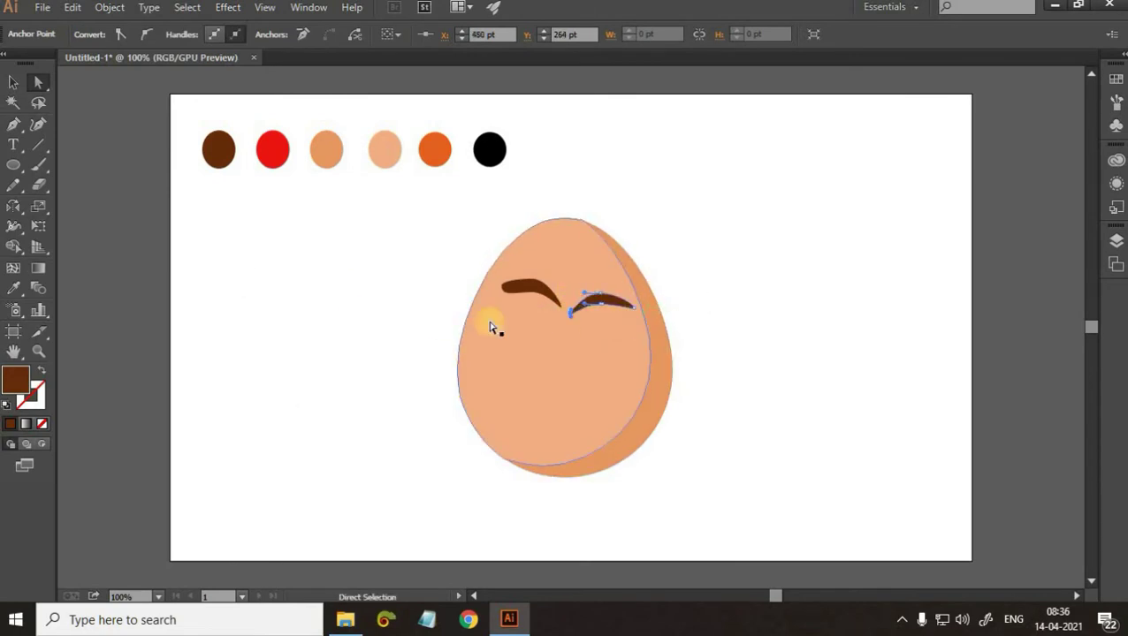
- Align the eyebrows by moving the right one upward and the left one slightly up and to the left
key("v")
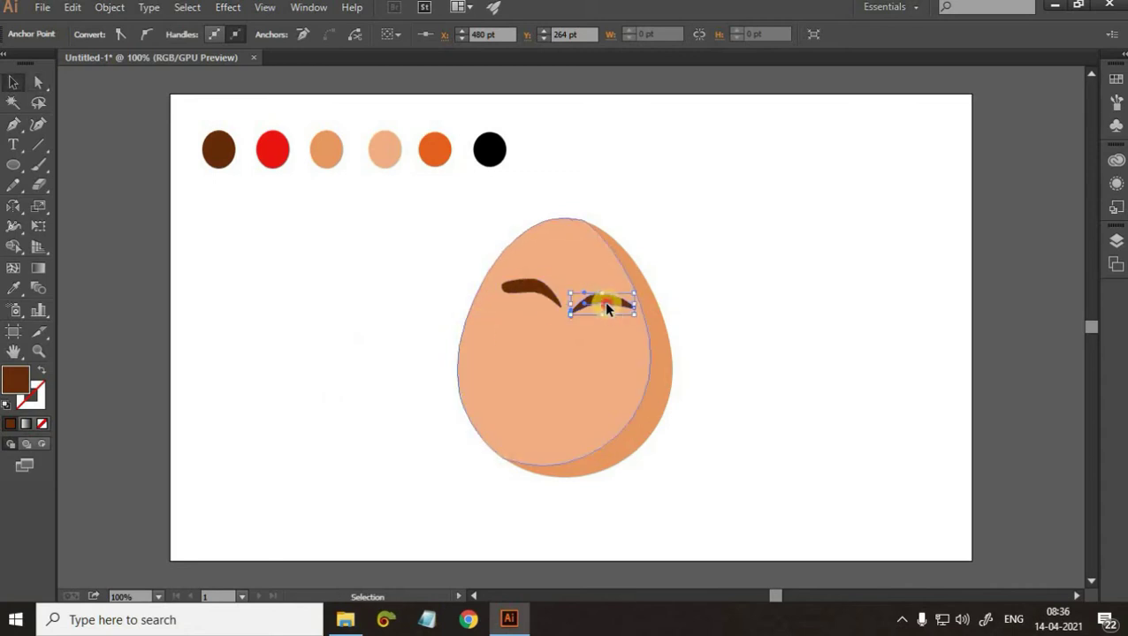
left_click_drag(604, 301, 601, 290)
left_click(770, 272)
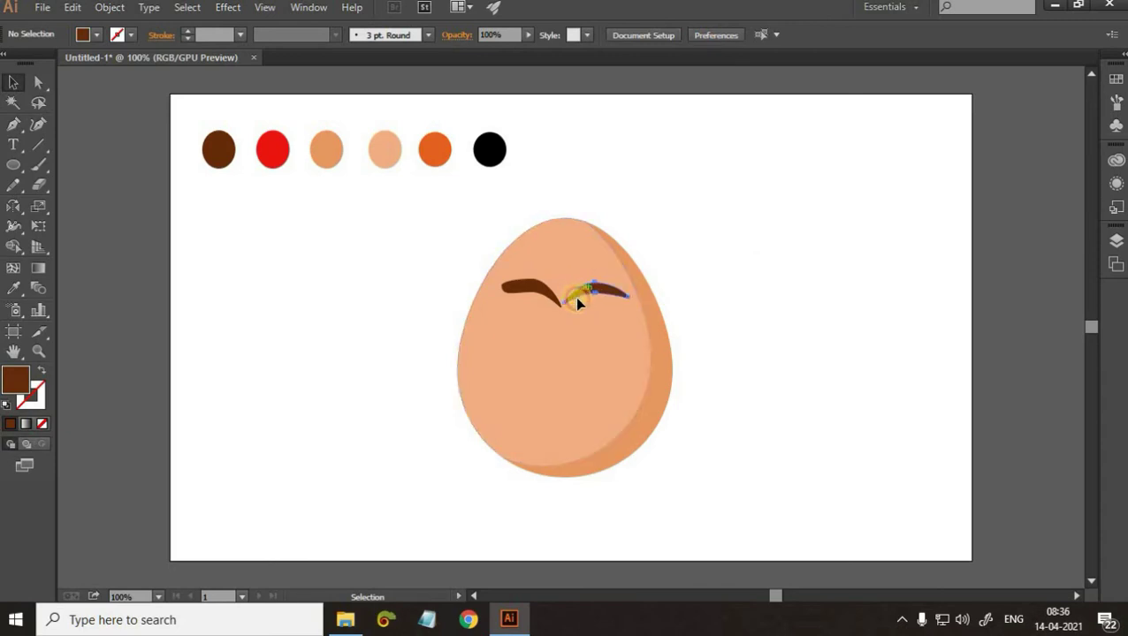
left_click_drag(576, 299, 583, 303)
left_click(717, 259)
left_click_drag(597, 293, 598, 282)
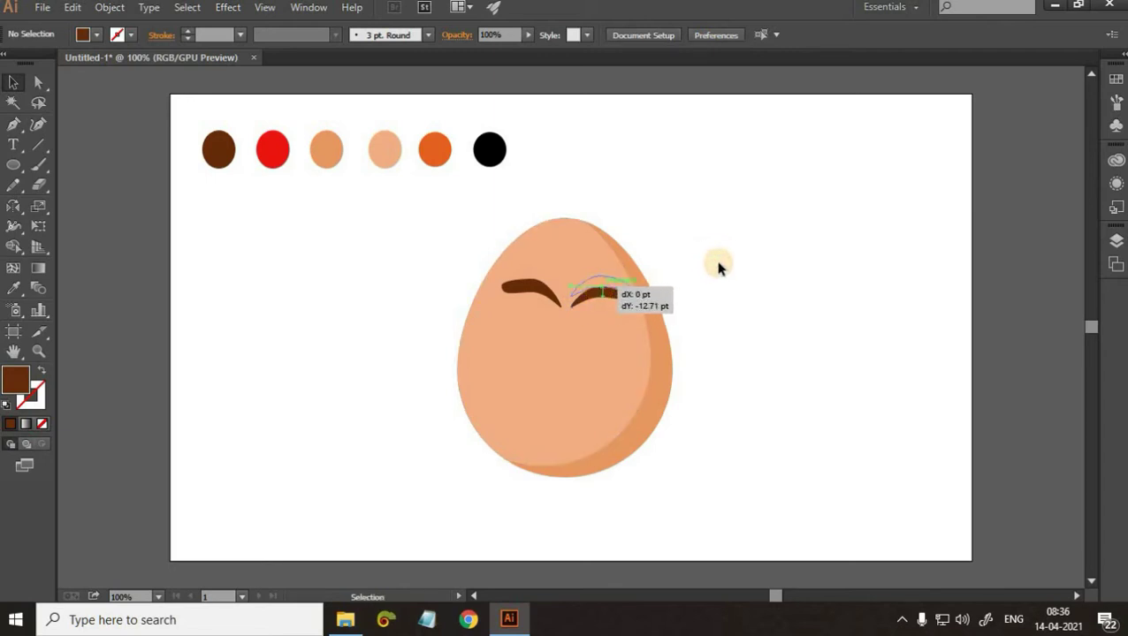
left_click(718, 267)
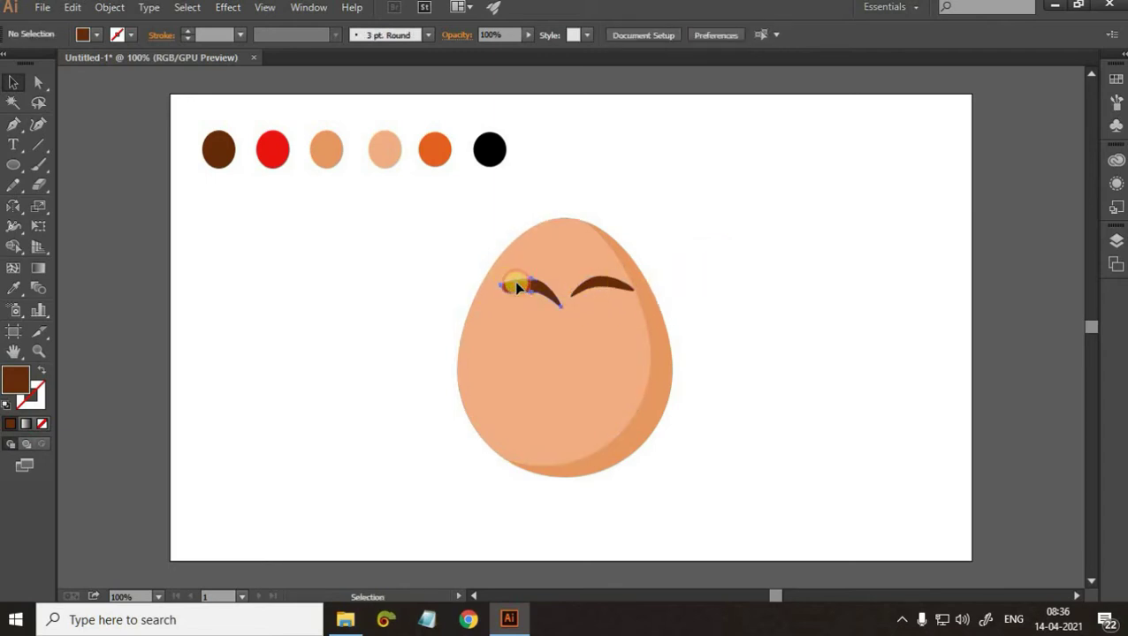
left_click_drag(518, 285, 510, 280)
left_click(924, 302)
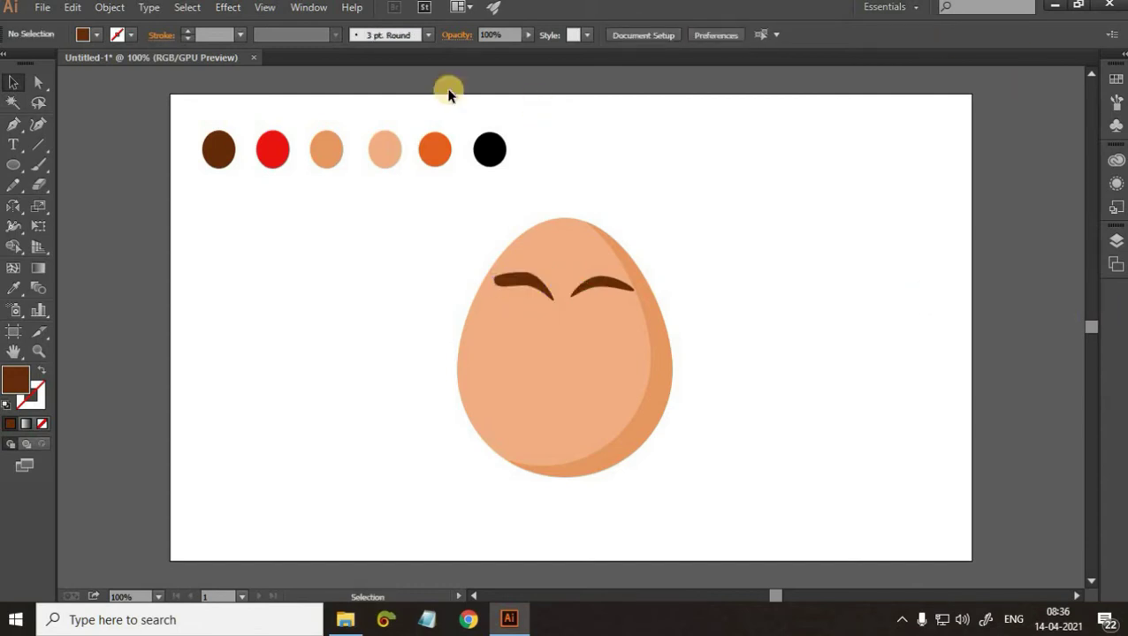
- Draw an upright ellipse about 61 by 82 pt below the left eyebrow and fill it with white
scroll(117, 147, "up", 1)
left_click(14, 165)
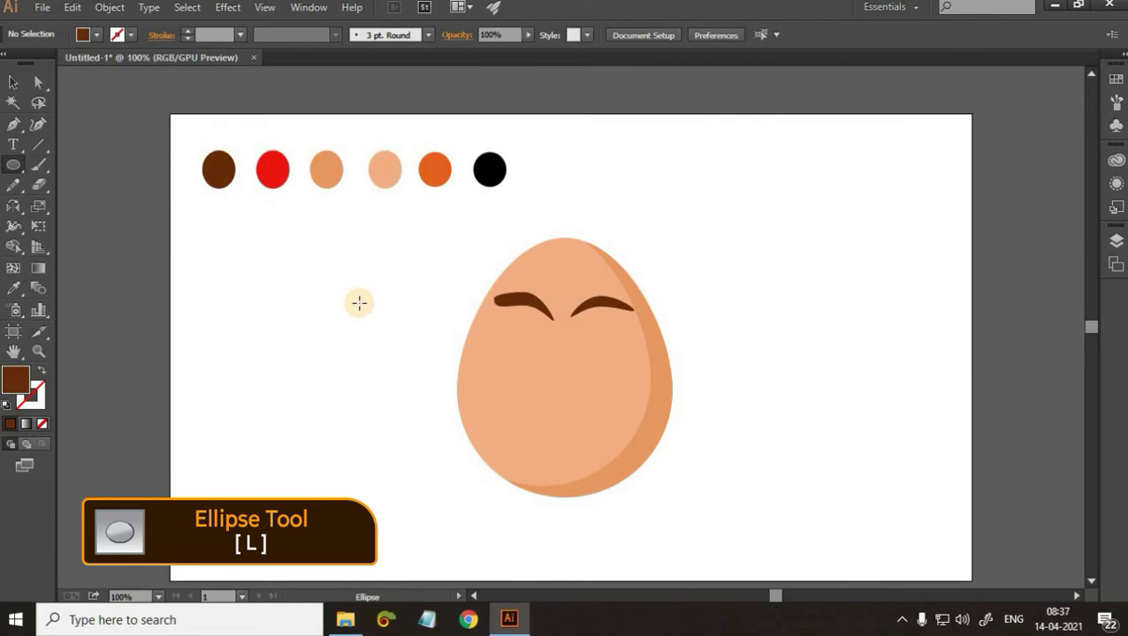
scroll(359, 303, "down", 2)
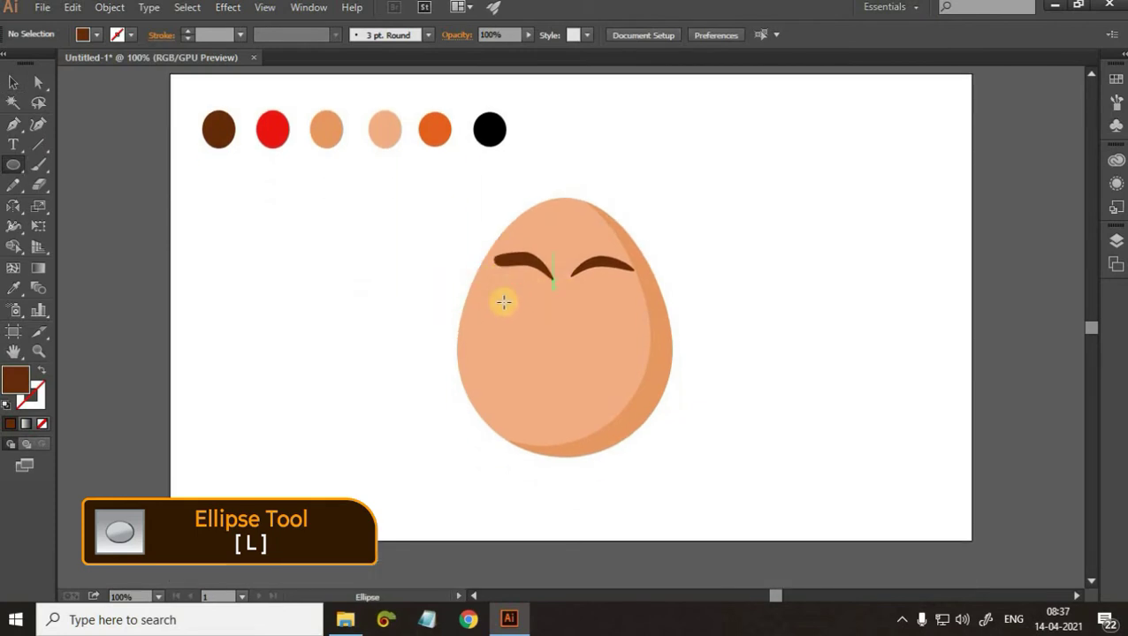
left_click_drag(499, 280, 548, 349)
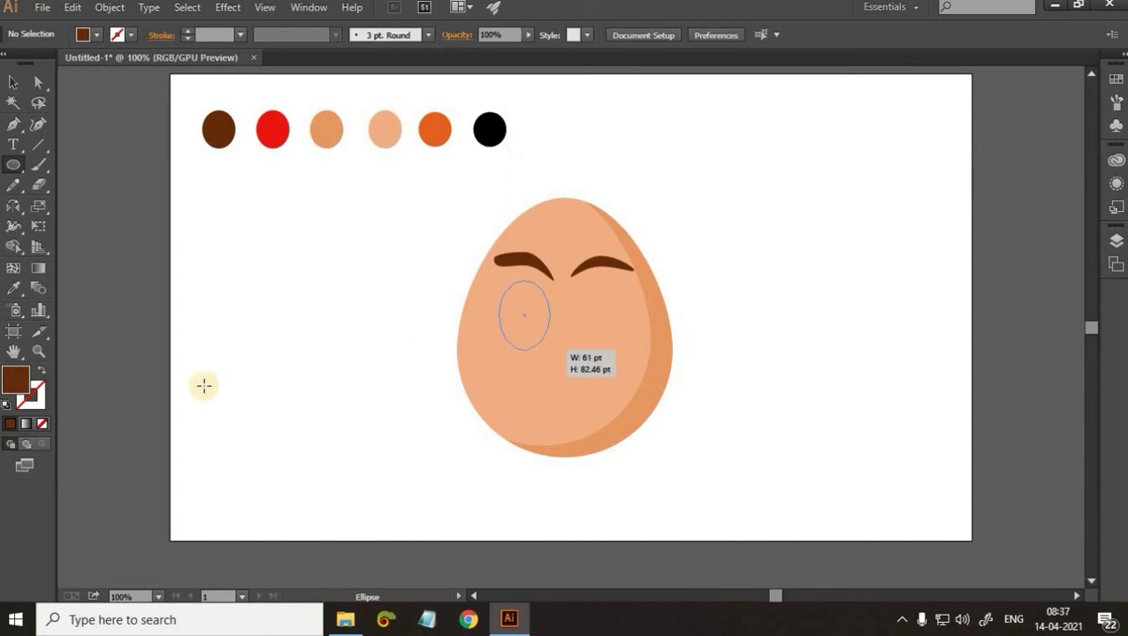
double_click(13, 387)
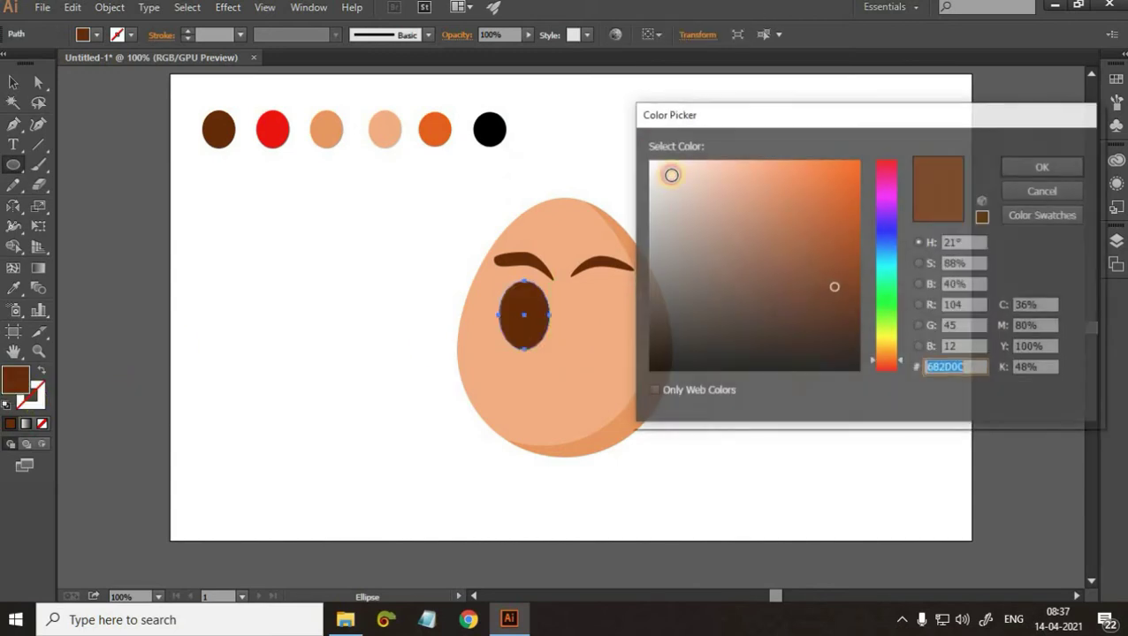
left_click(1060, 169)
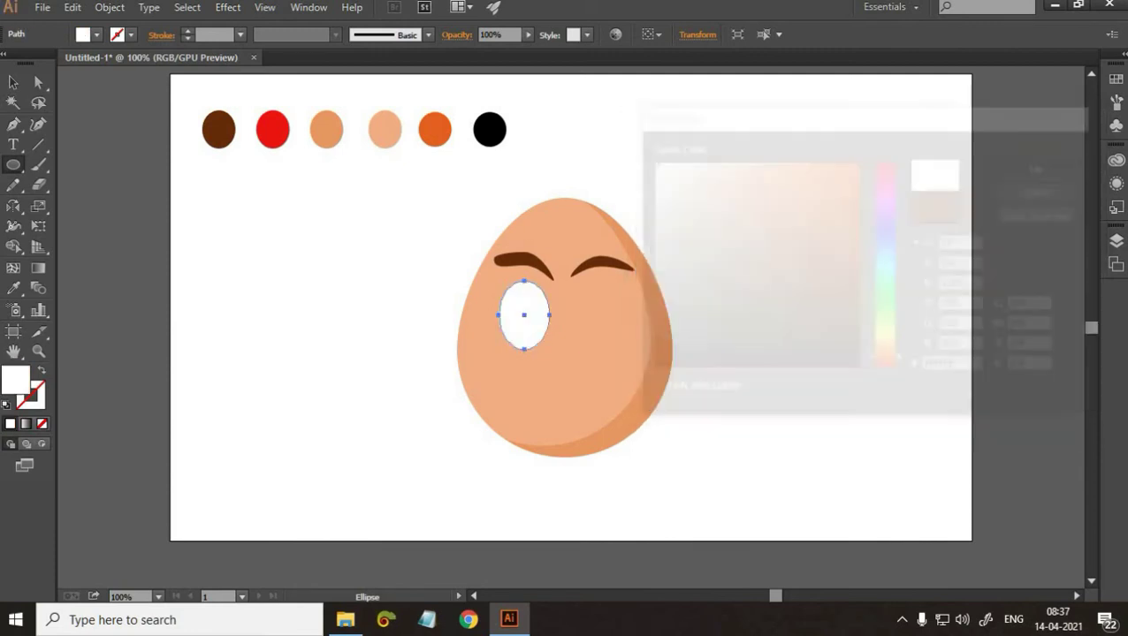
left_click(493, 316)
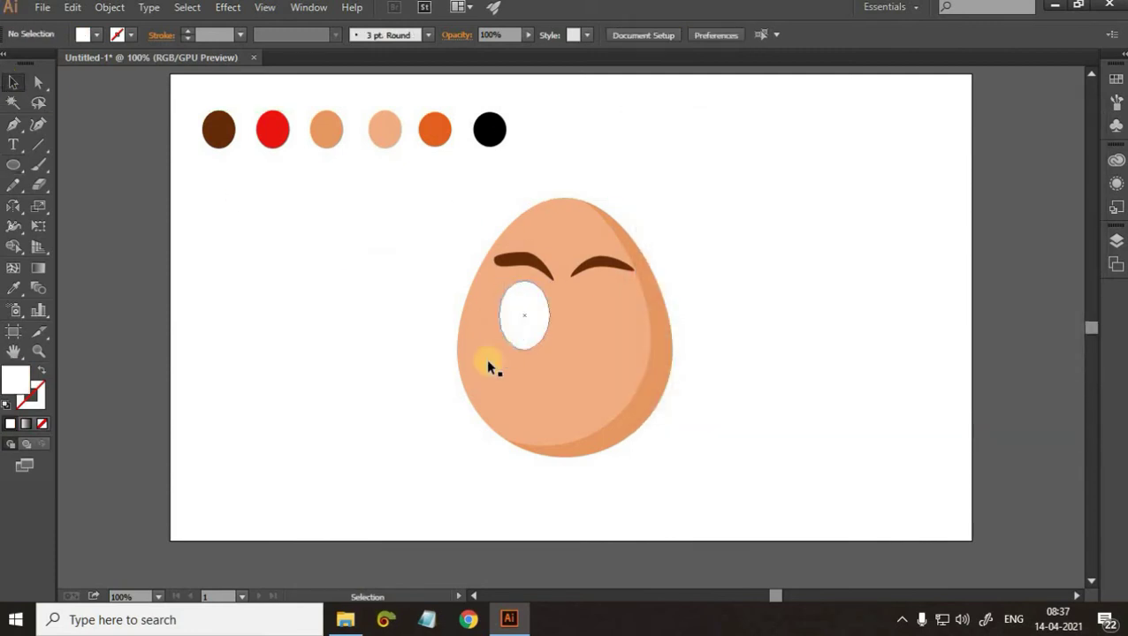
- Rotate the white left eye slightly clockwise so its top leans toward the middle of the face
left_click(508, 338)
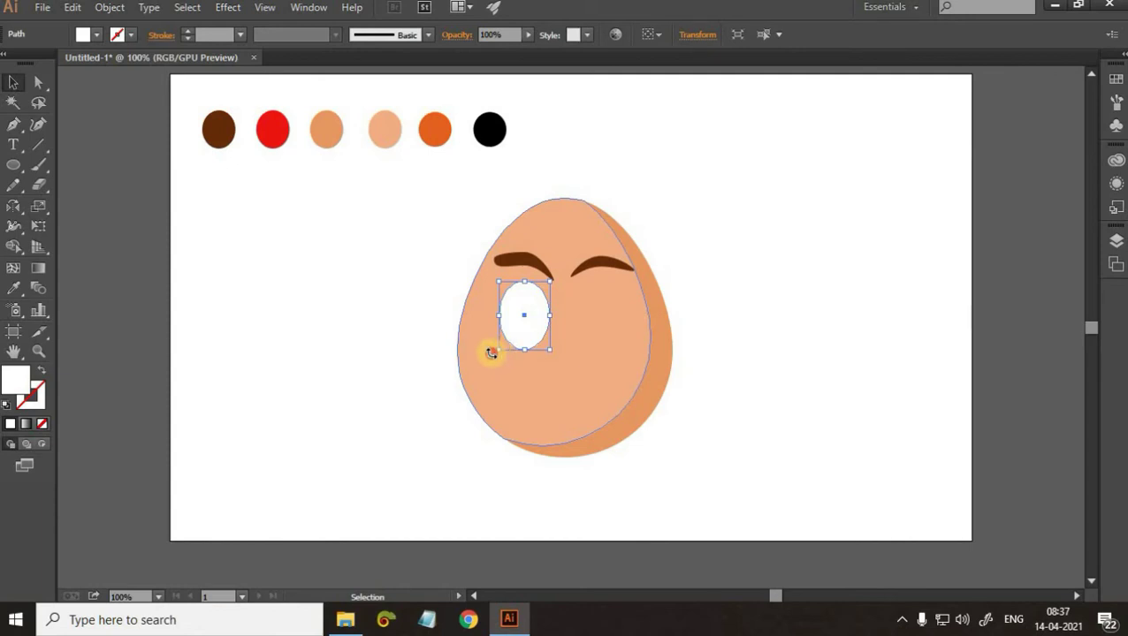
left_click_drag(491, 352, 490, 353)
left_click(817, 314)
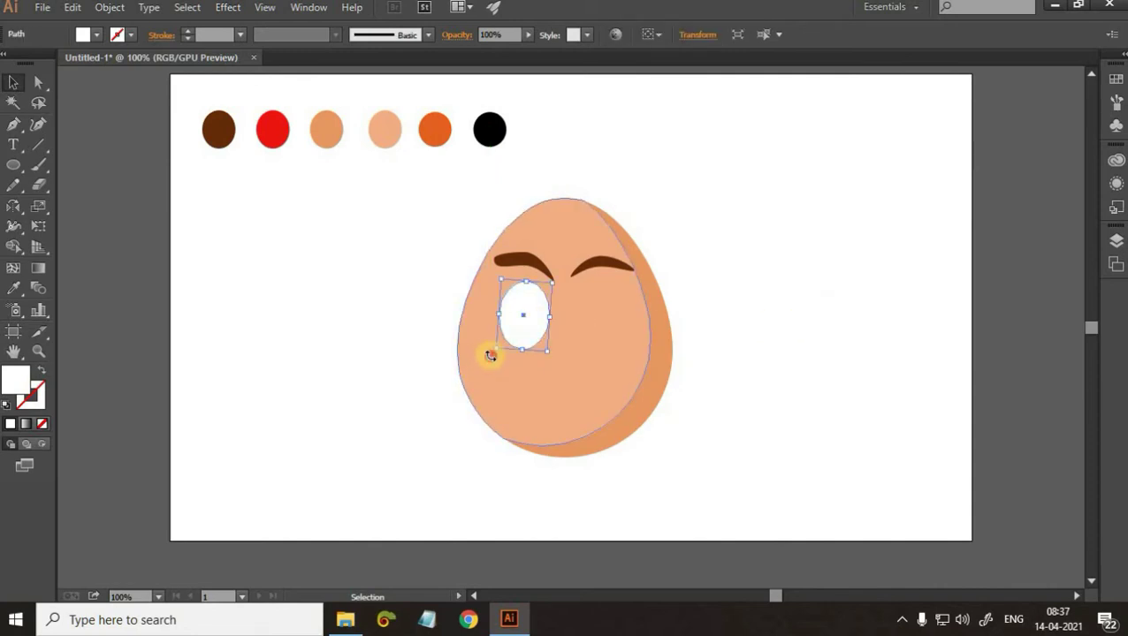
left_click_drag(547, 350, 541, 354)
left_click(779, 360)
- Duplicate the white eye under the right eyebrow and tilt the copy the opposite way
left_click(539, 319)
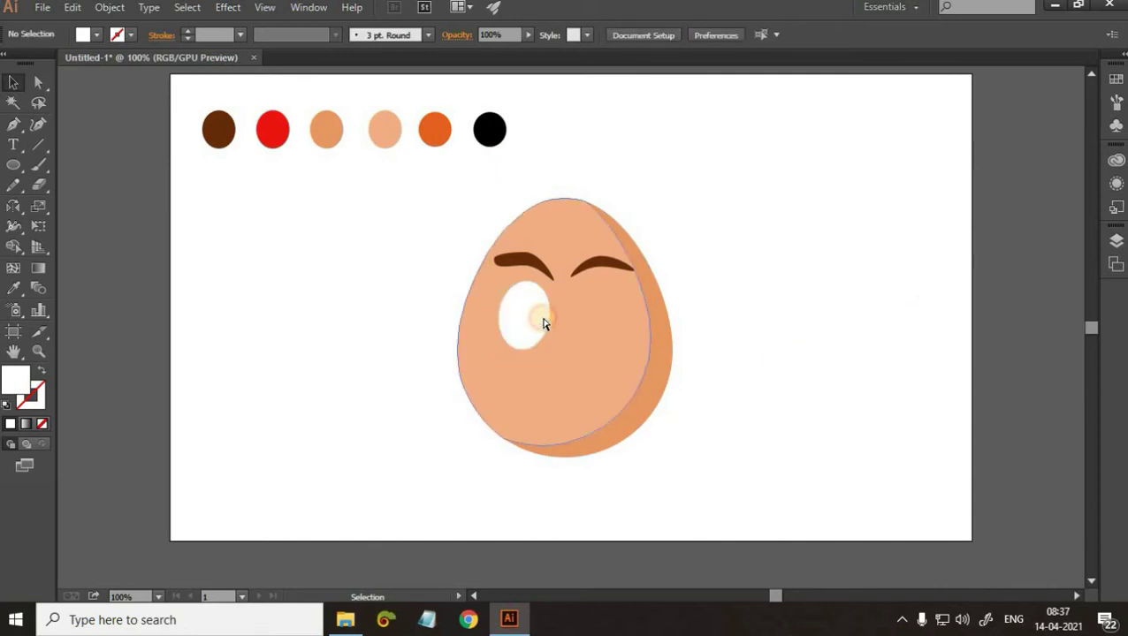
left_click_drag(548, 311, 643, 314)
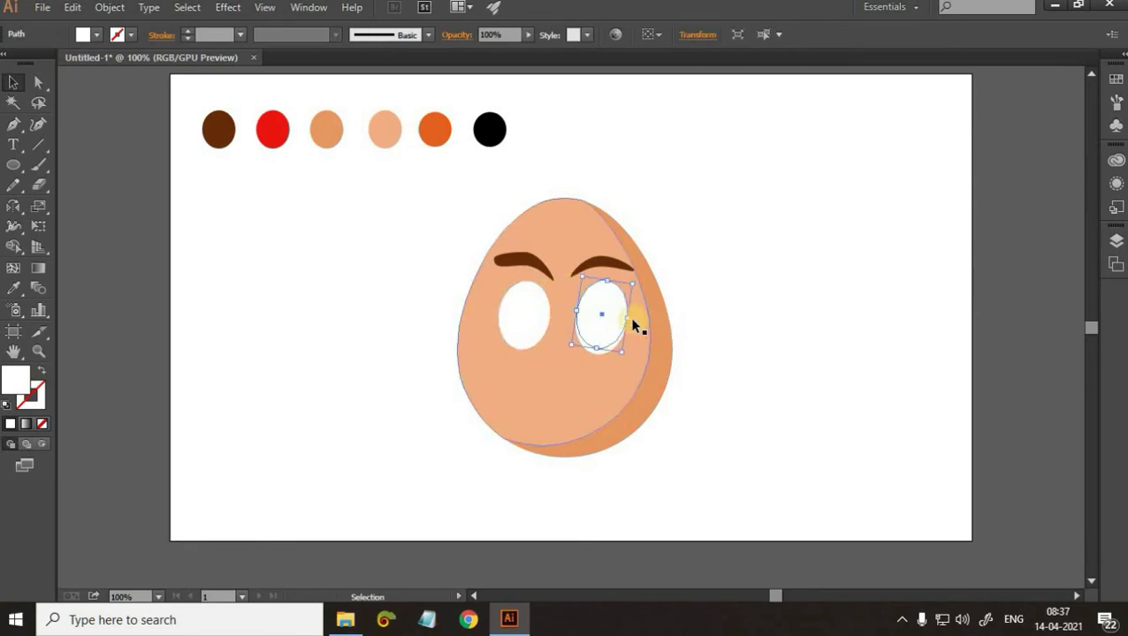
key("ctrl+shift+a")
left_click(617, 347)
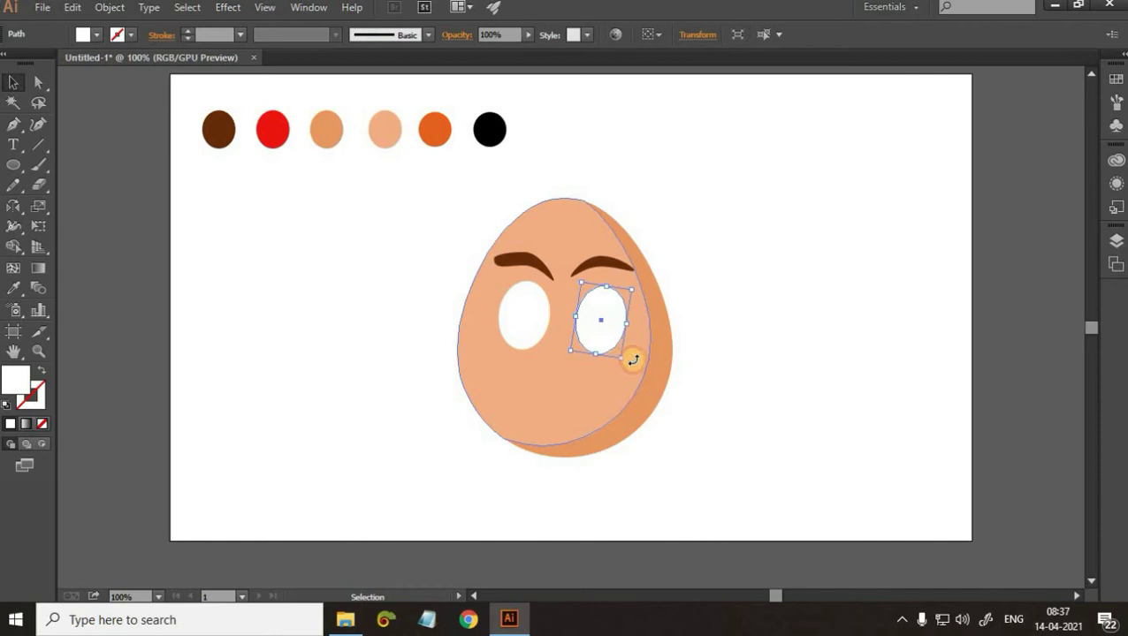
key("ctrl+shift+a")
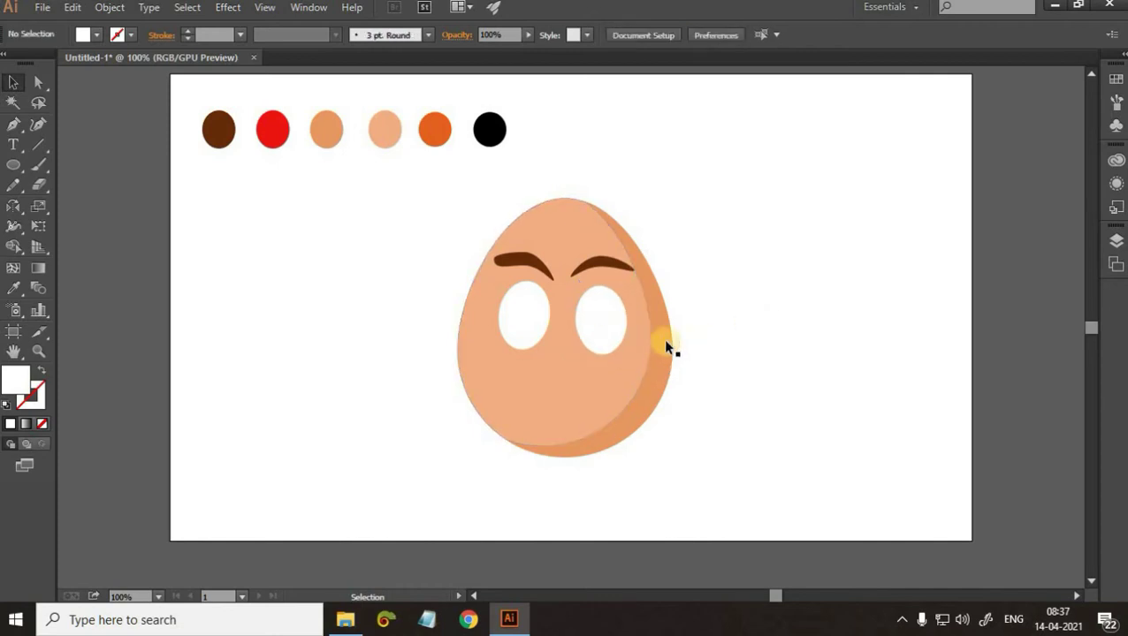
- Align the two white eyes at the same height by moving the right eye slightly up and levelling the left one with it
left_click_drag(598, 313, 599, 307)
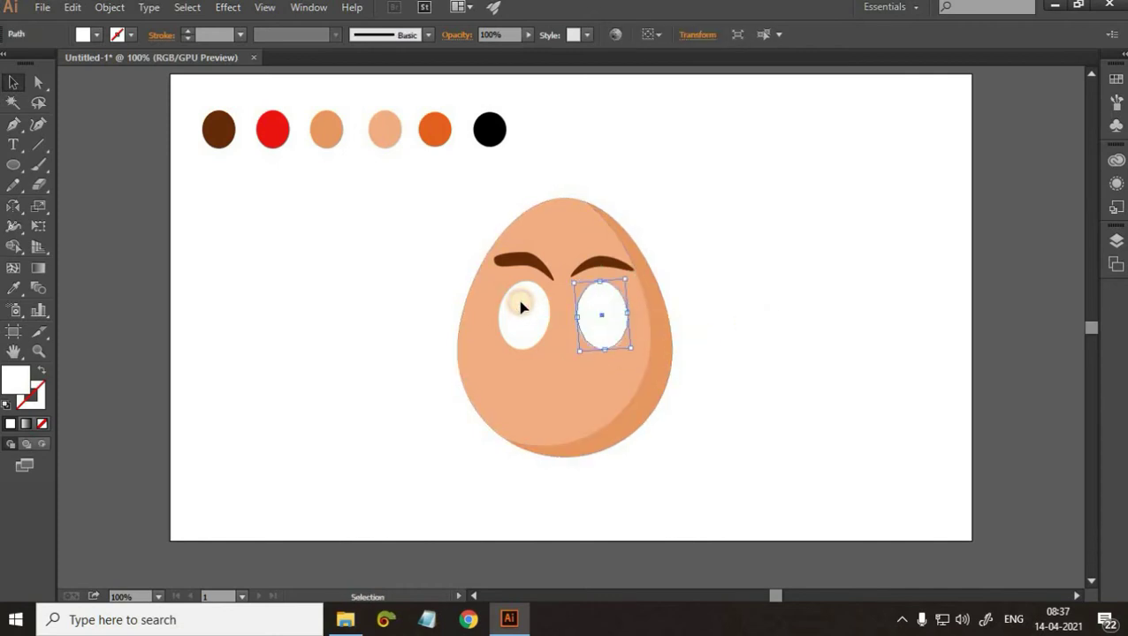
left_click_drag(521, 303, 519, 326)
left_click(760, 311)
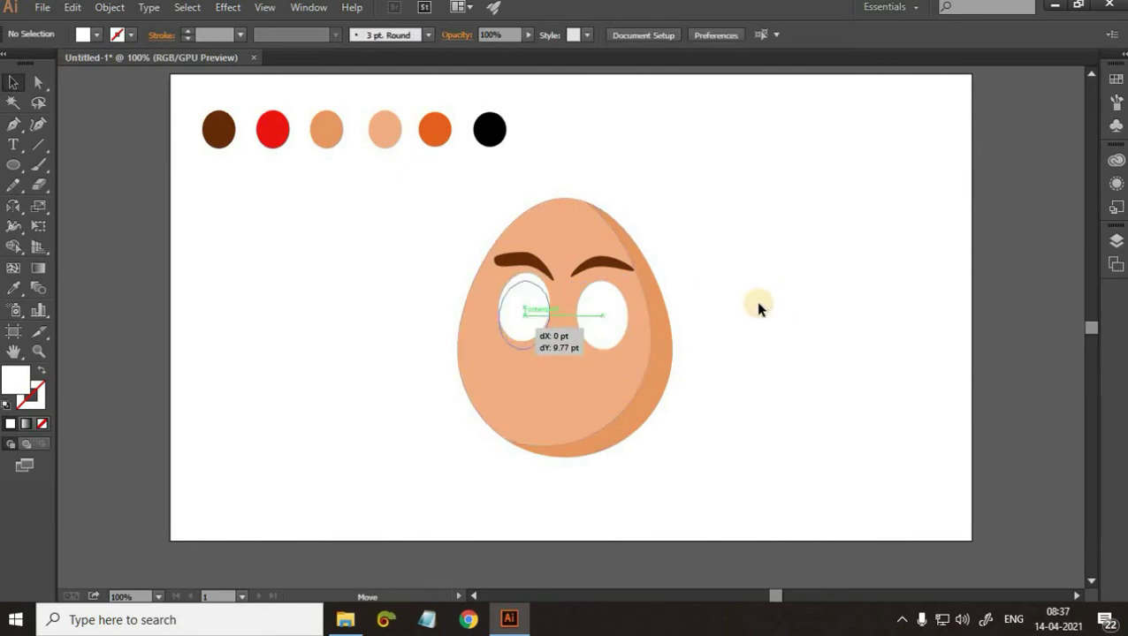
left_click(771, 321)
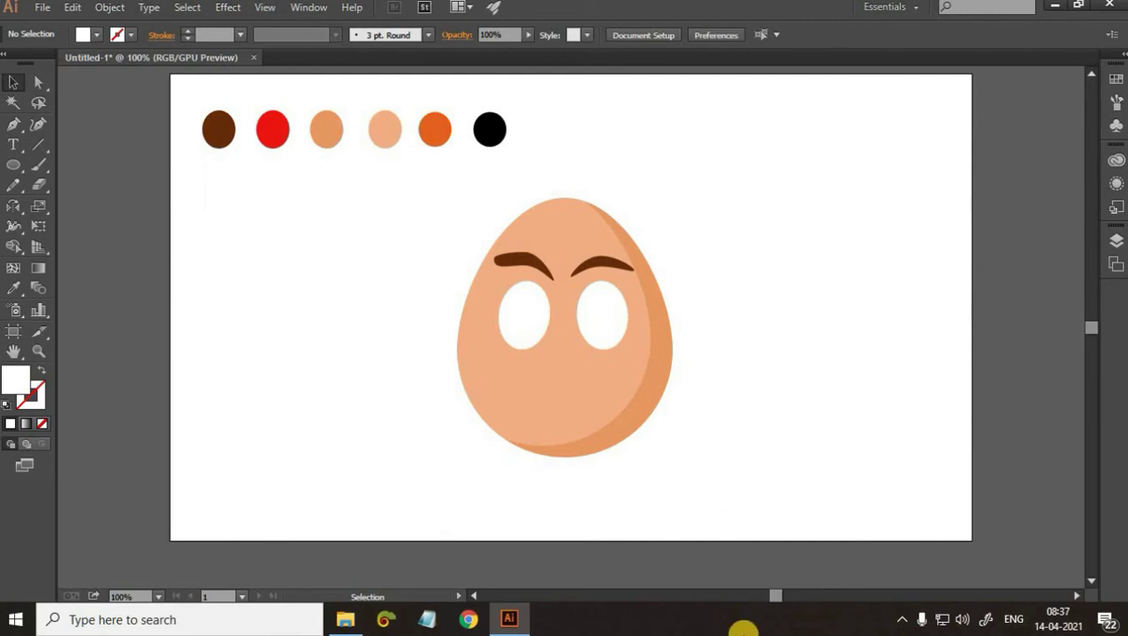
- Draw a wide horizontal ellipse over the upper half of the left eye and fill it with the palette's orange
left_click(13, 166)
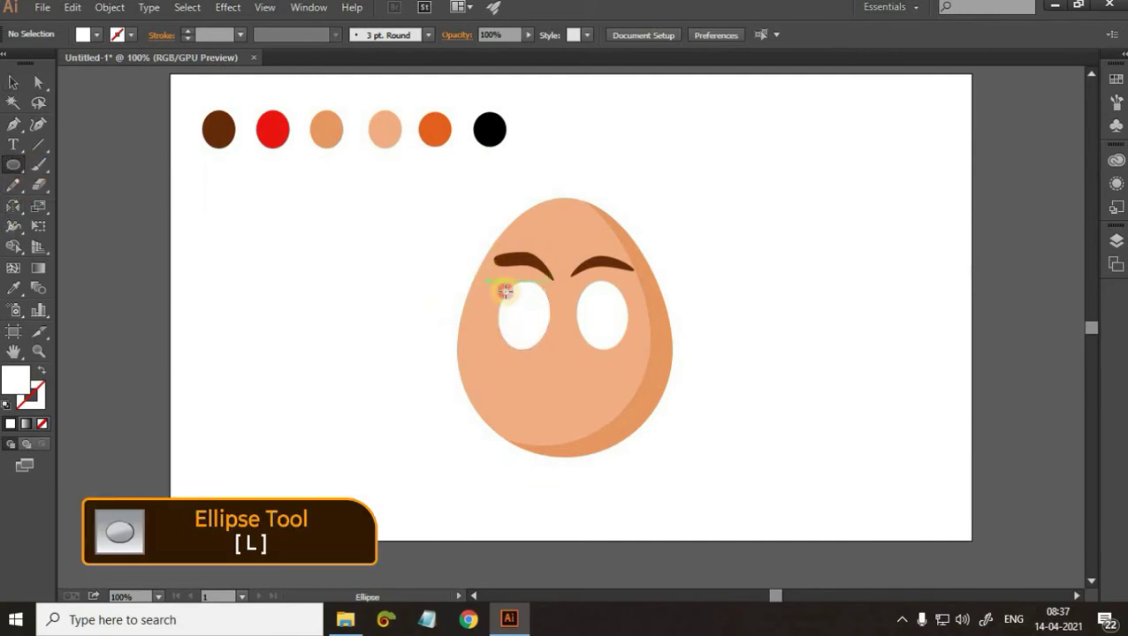
left_click_drag(490, 276, 542, 312)
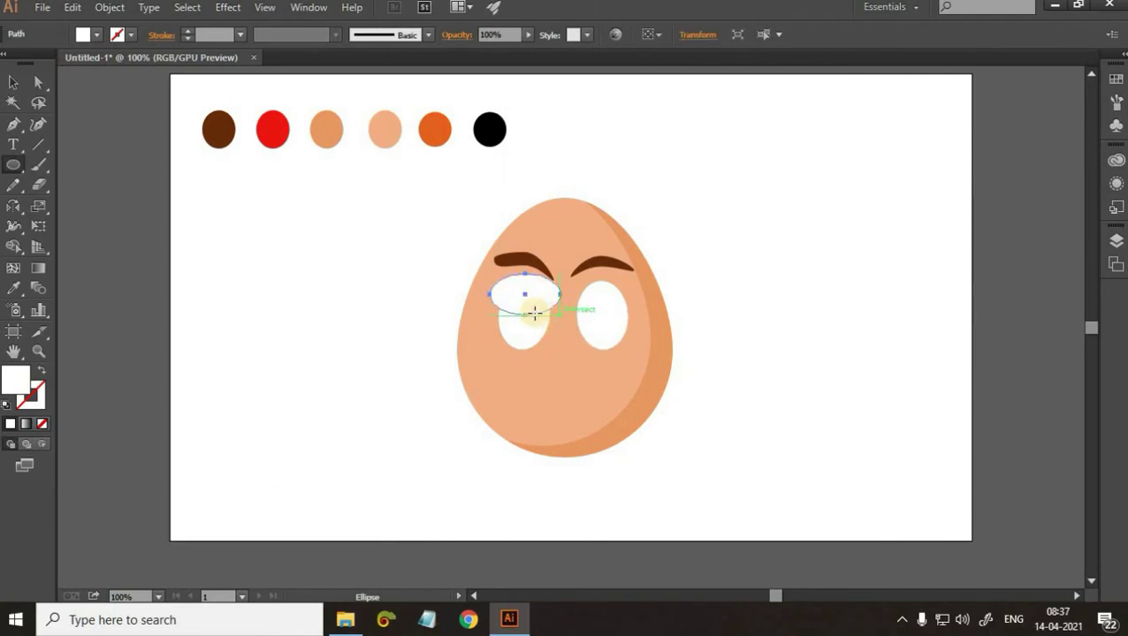
left_click(447, 125)
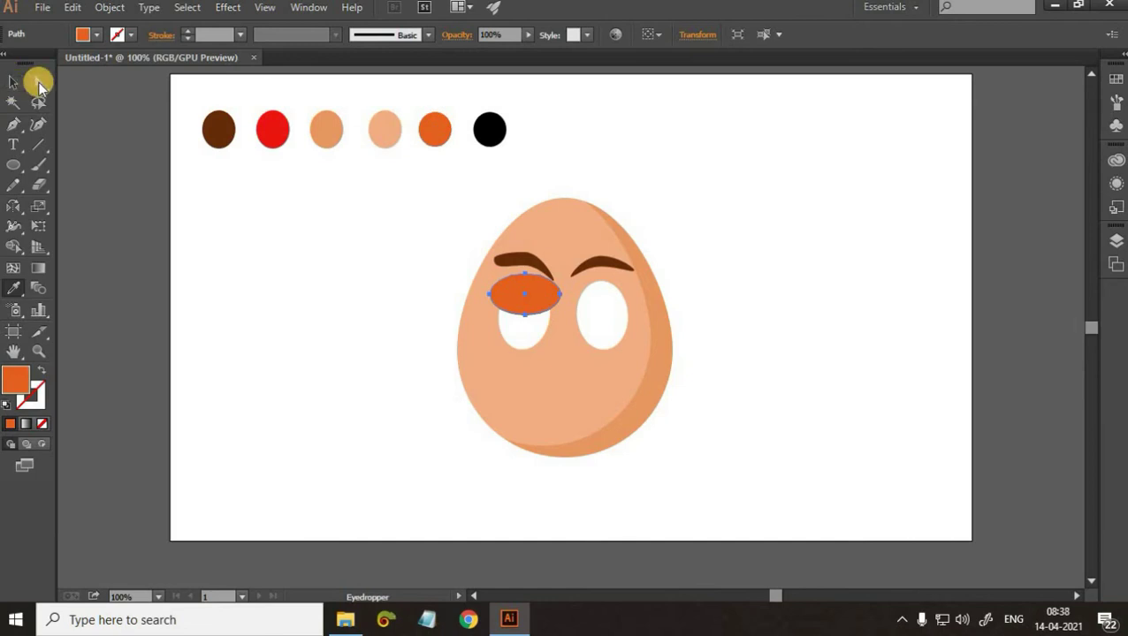
left_click(16, 87)
left_click(287, 298)
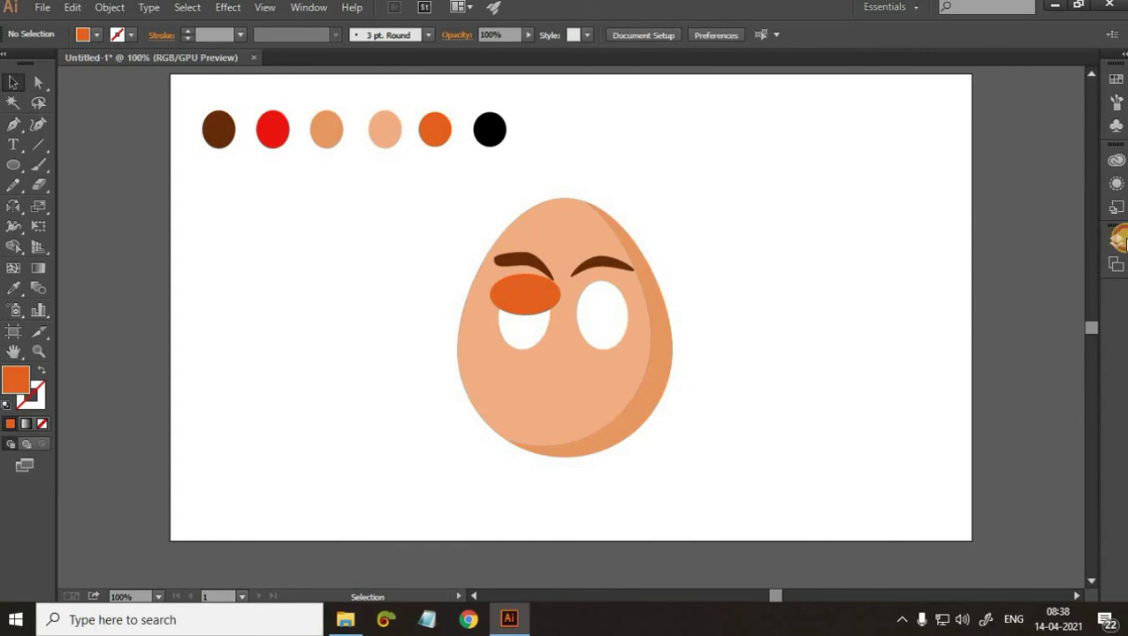
- Lock the paths of the egg's face and its darker edge shading in Layer 1
left_click(1118, 239)
left_click(949, 130)
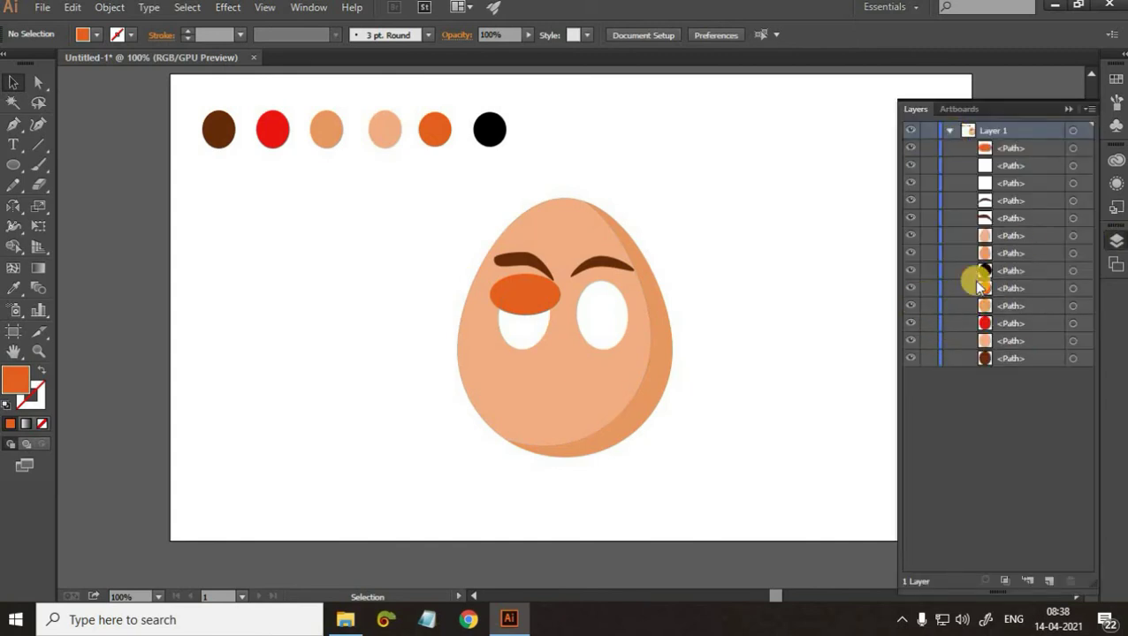
left_click(928, 254)
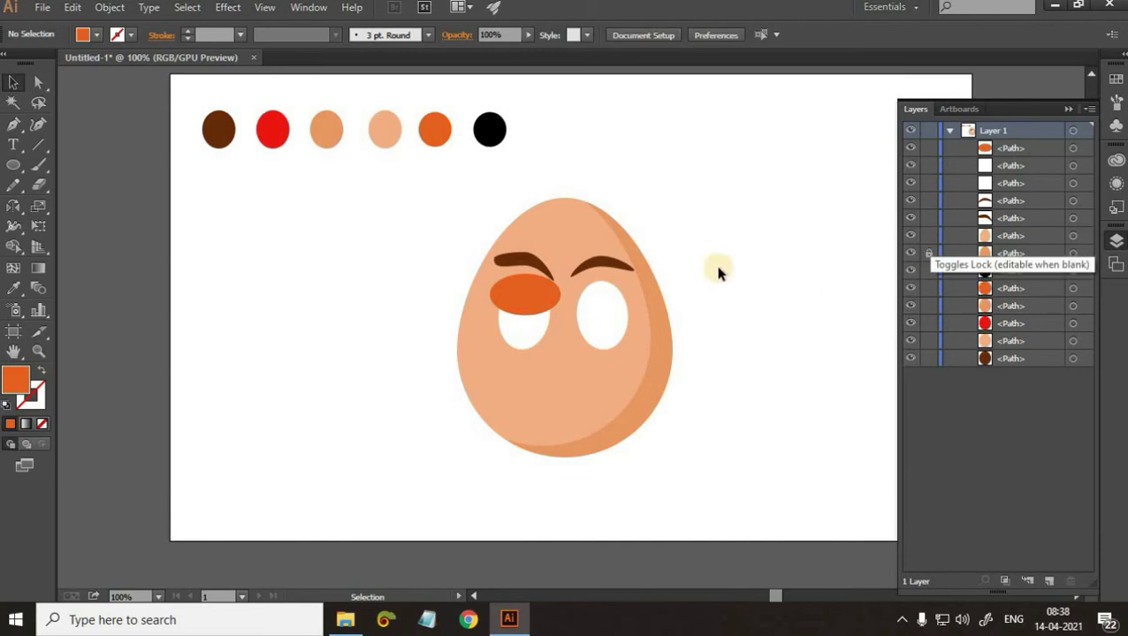
left_click(932, 235)
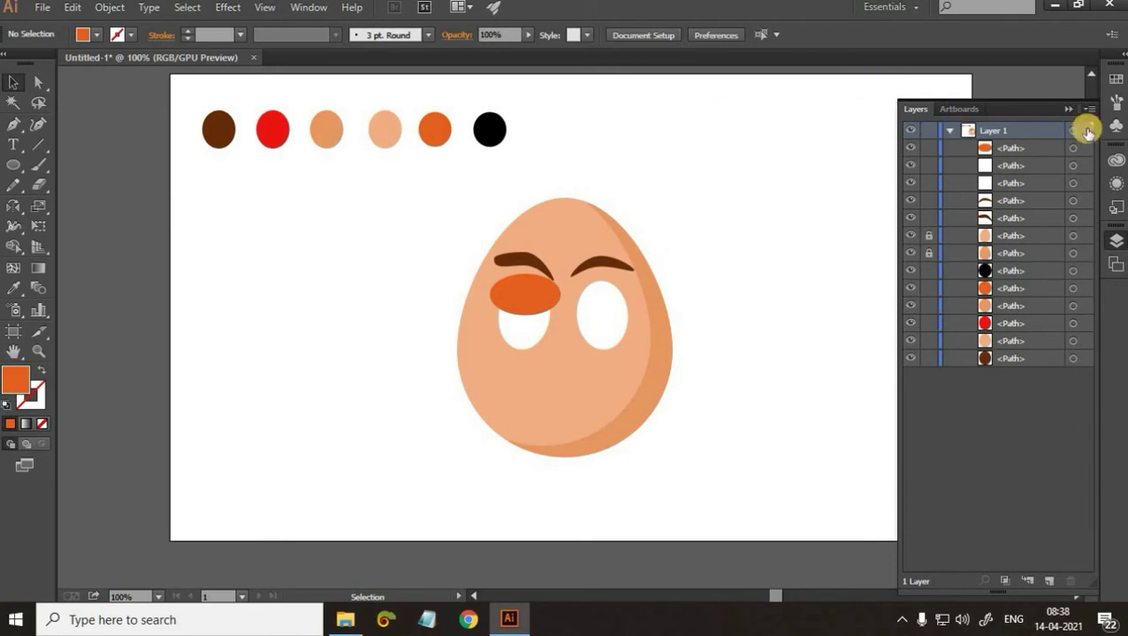
left_click(761, 172)
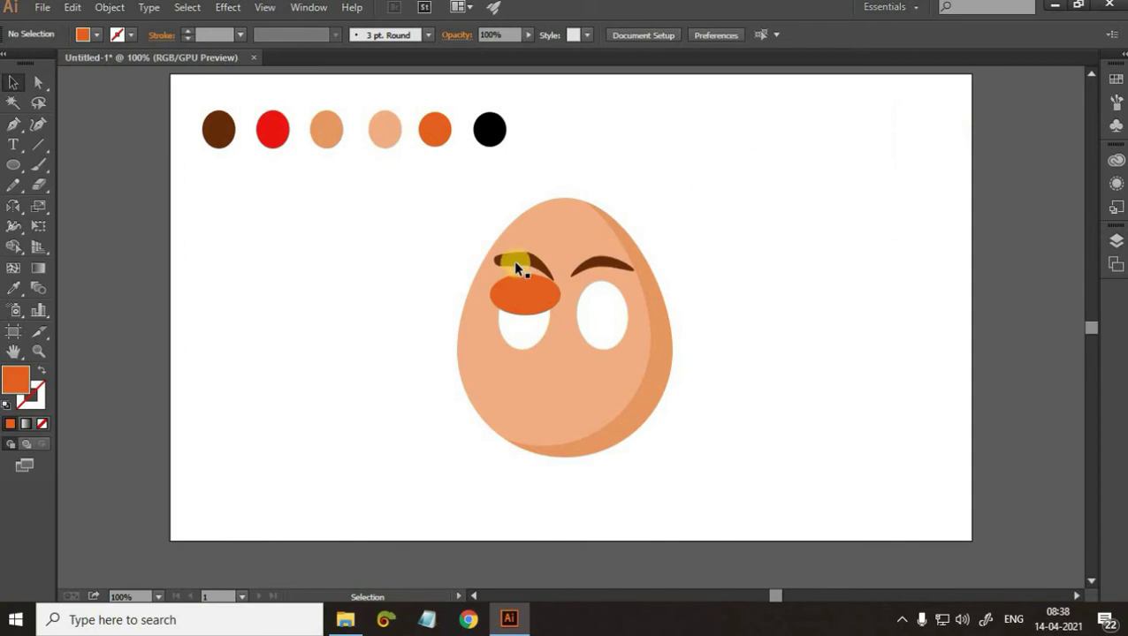
- Trim the orange ellipse to the left eye's outline with the Shape Builder, removing the parts outside the eye
left_click_drag(483, 274, 552, 350)
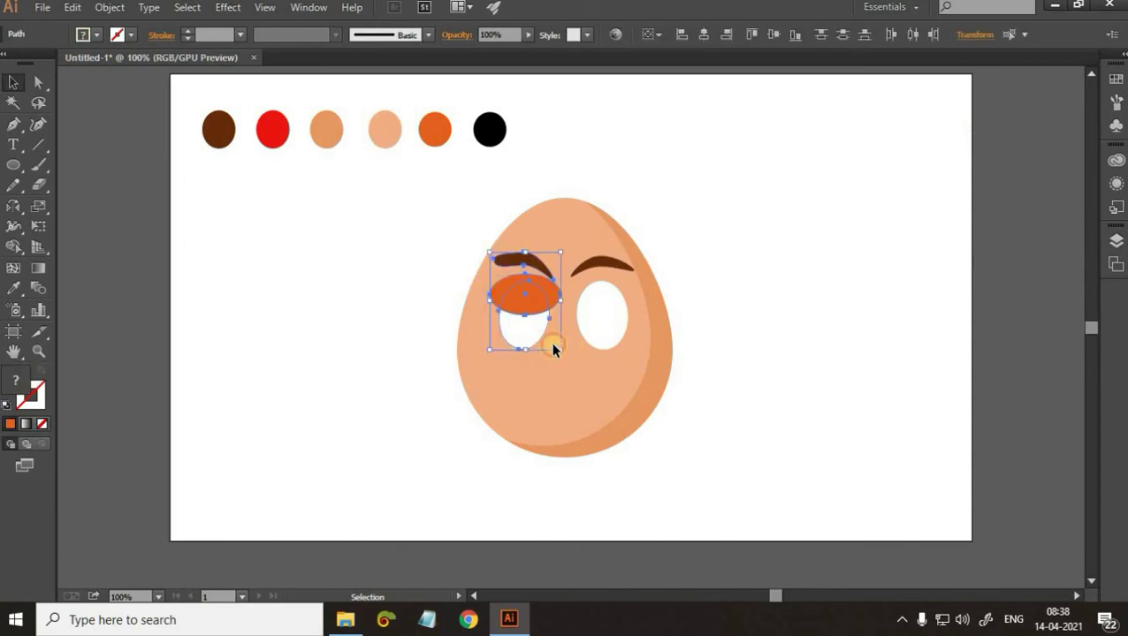
left_click(478, 281)
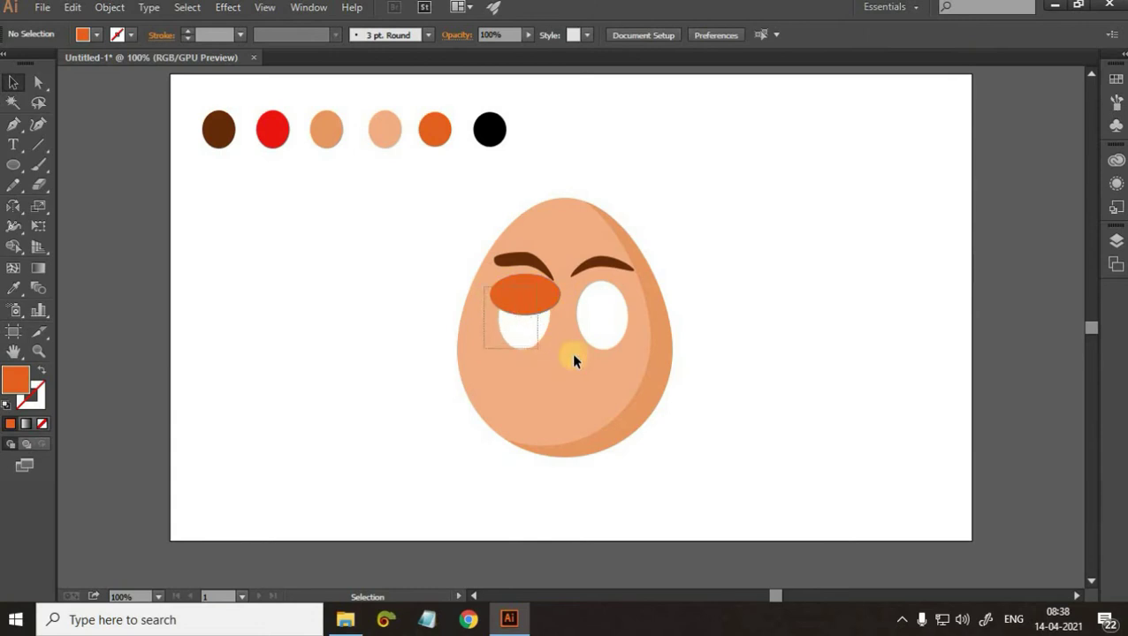
left_click_drag(573, 360, 538, 348)
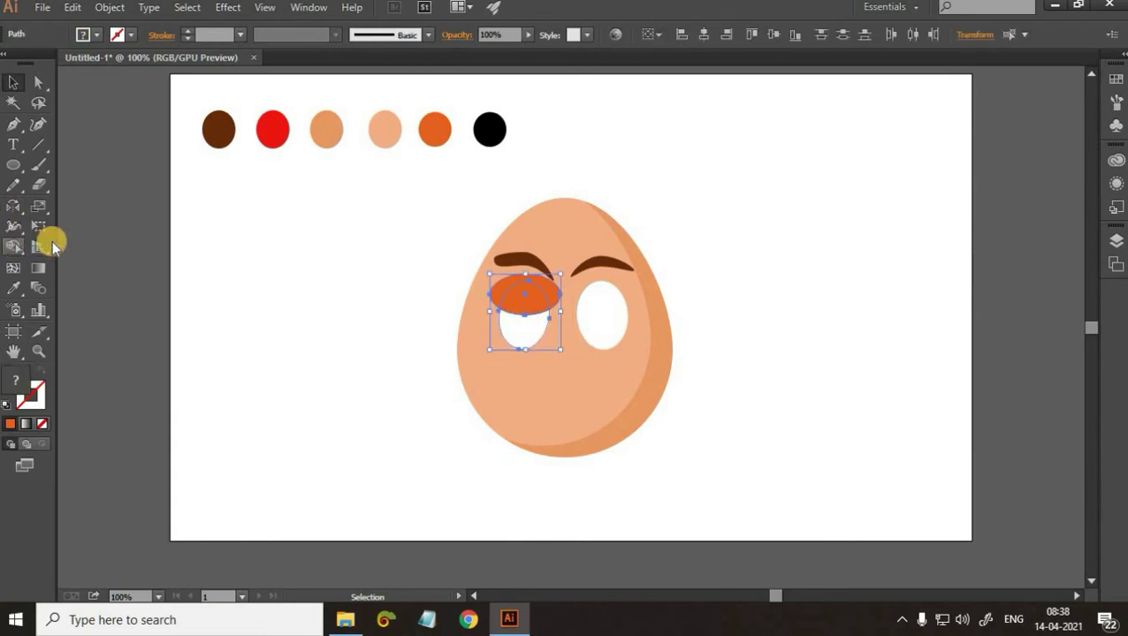
left_click(13, 246)
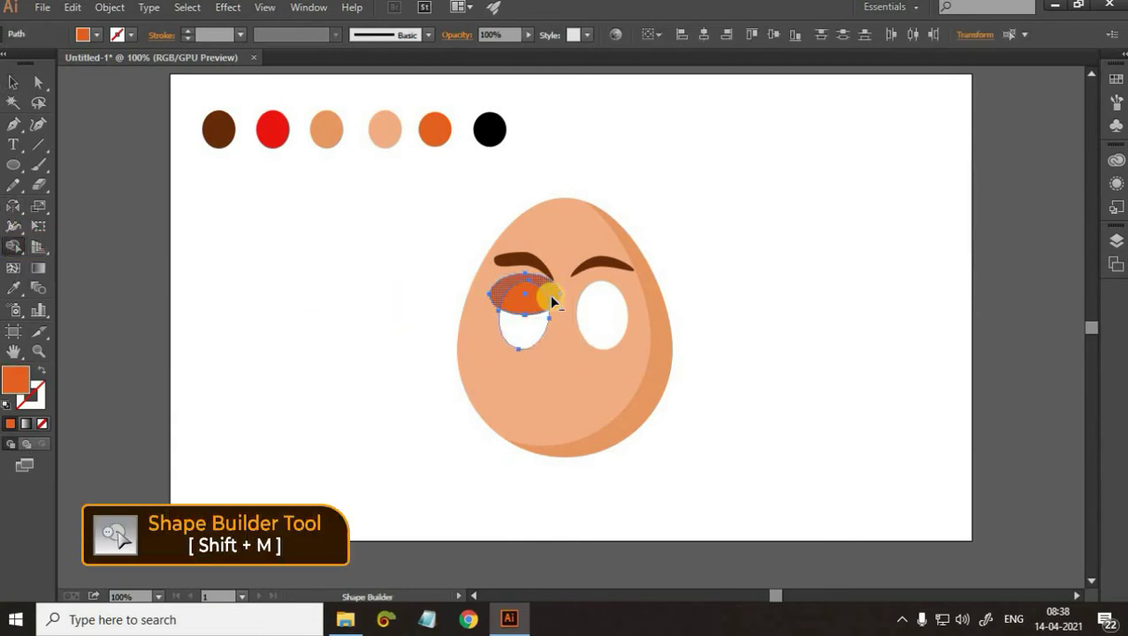
left_click(552, 303, "alt")
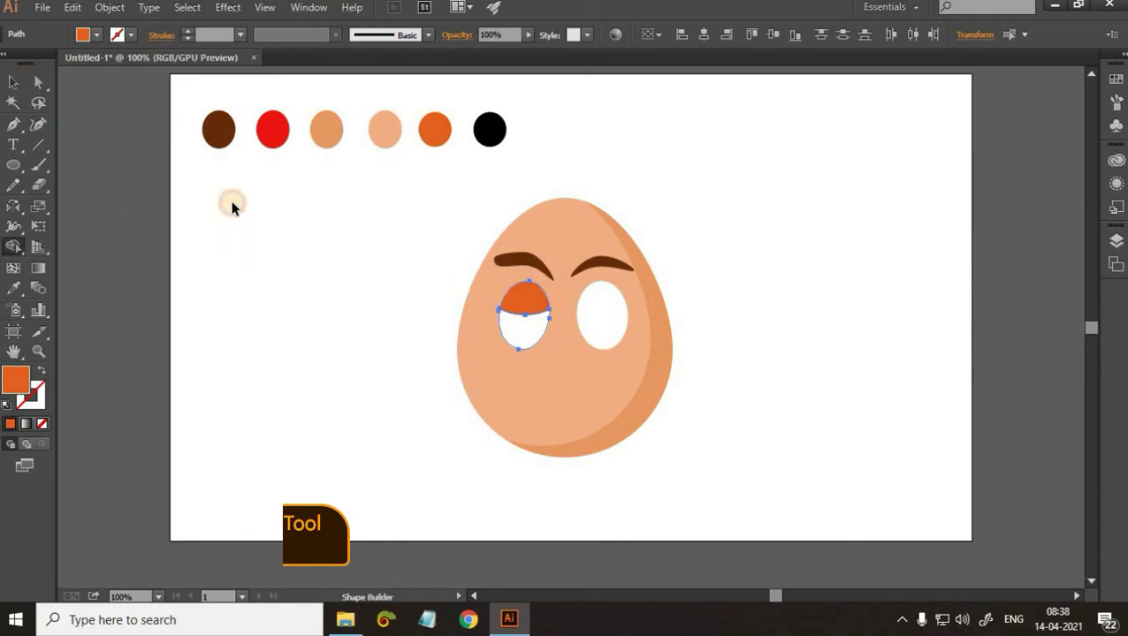
key("v")
left_click(552, 343)
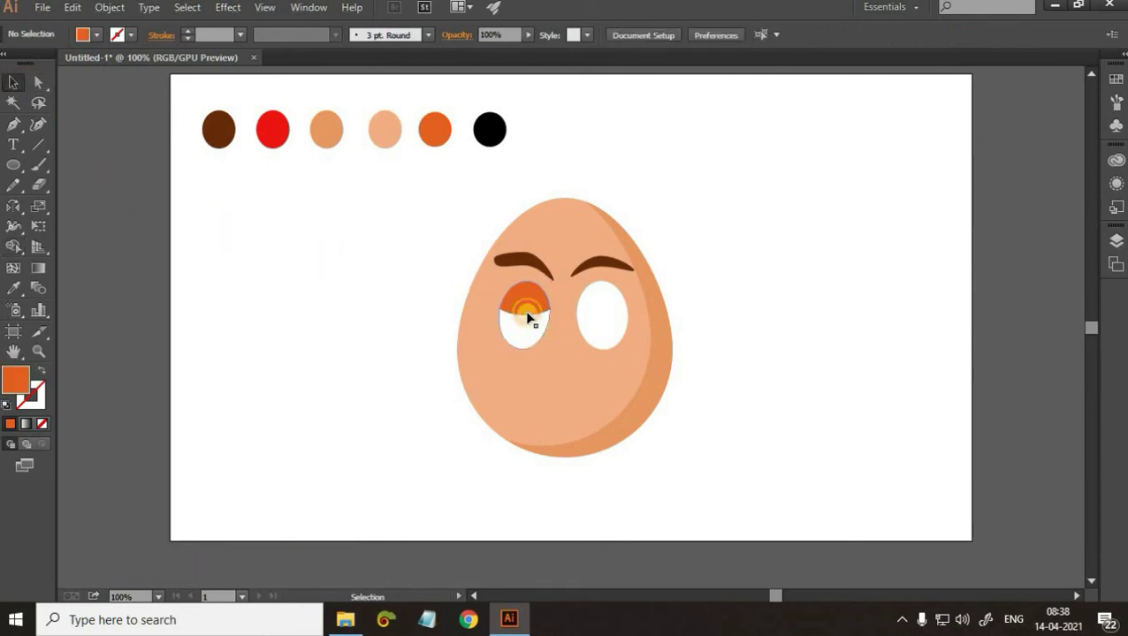
- Move the lower middle anchor of the orange eyelid up about 16 pt so that its lower edge arches upward
left_click(527, 318)
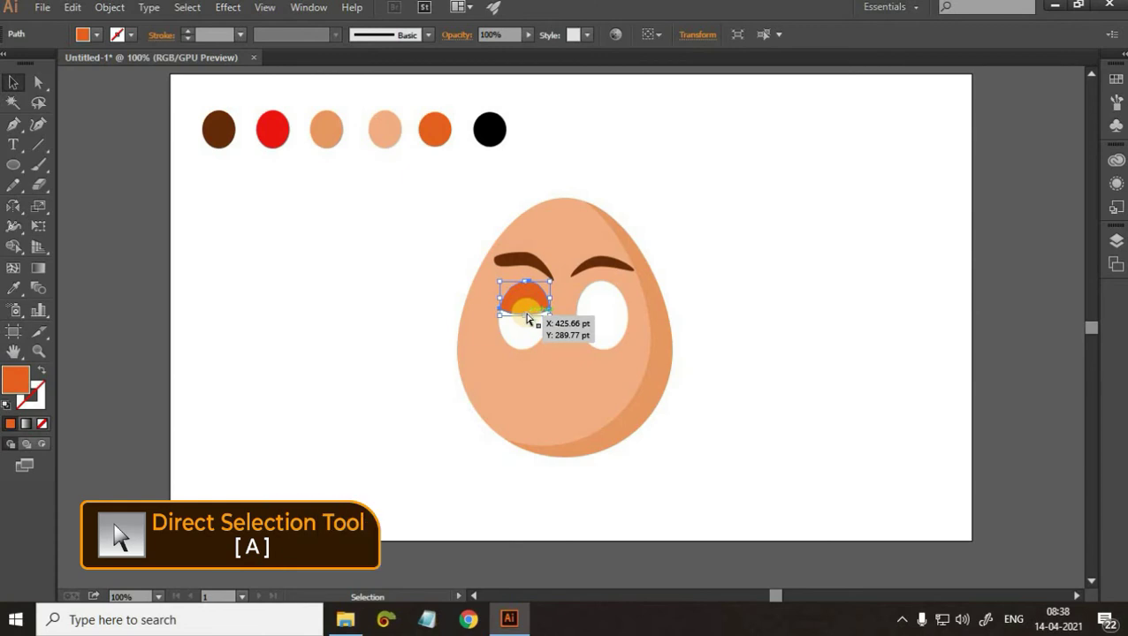
key("a")
left_click(526, 320)
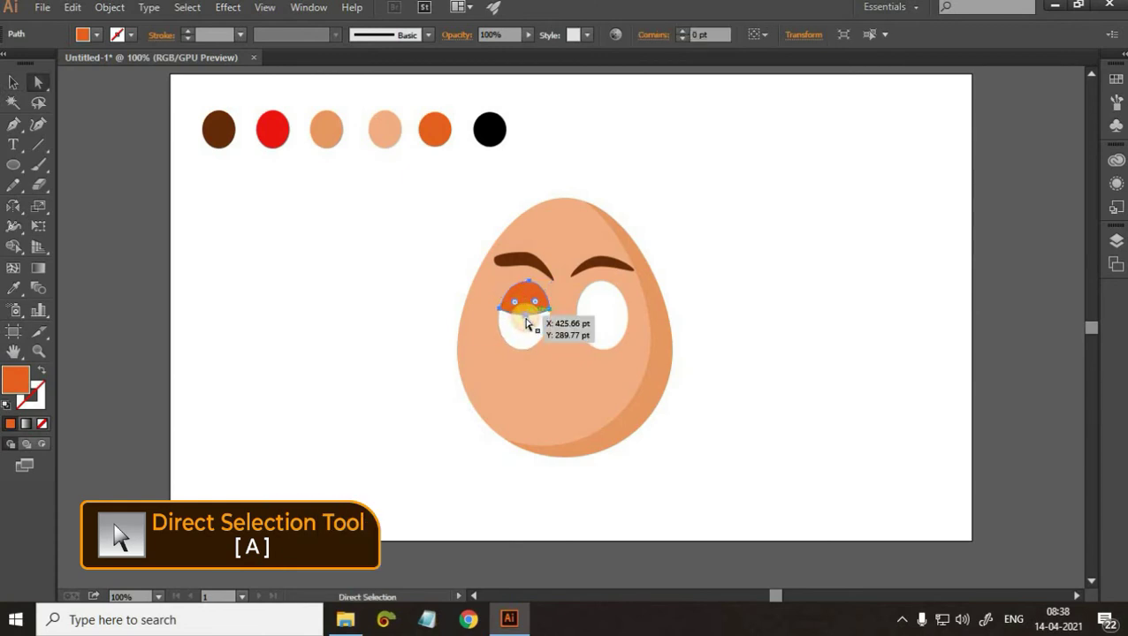
left_click_drag(527, 323, 523, 301)
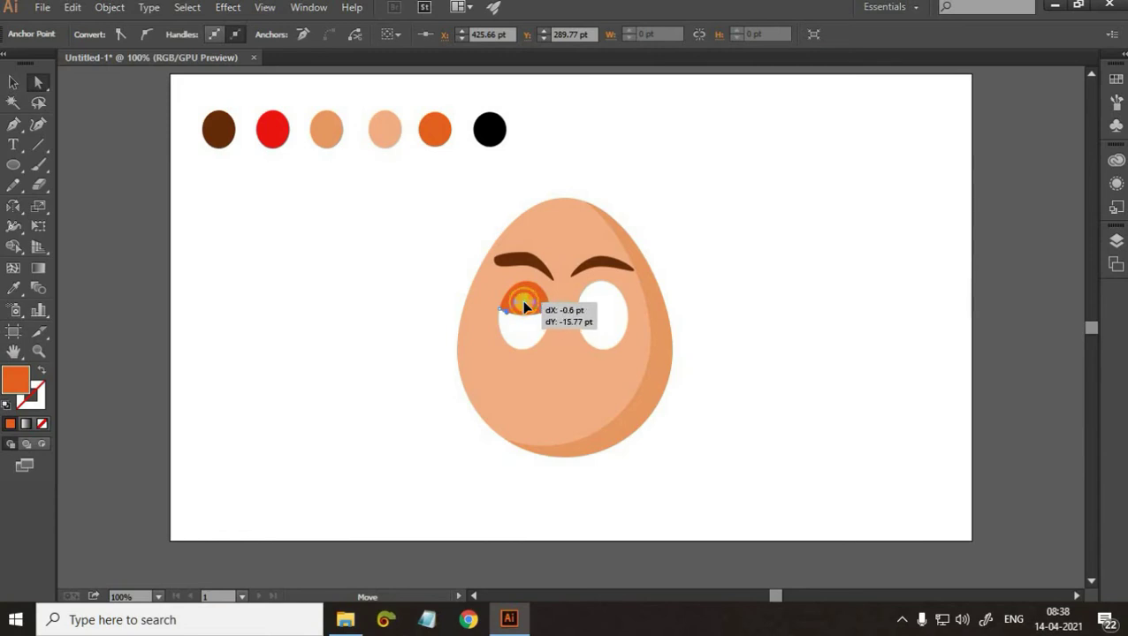
left_click(827, 324)
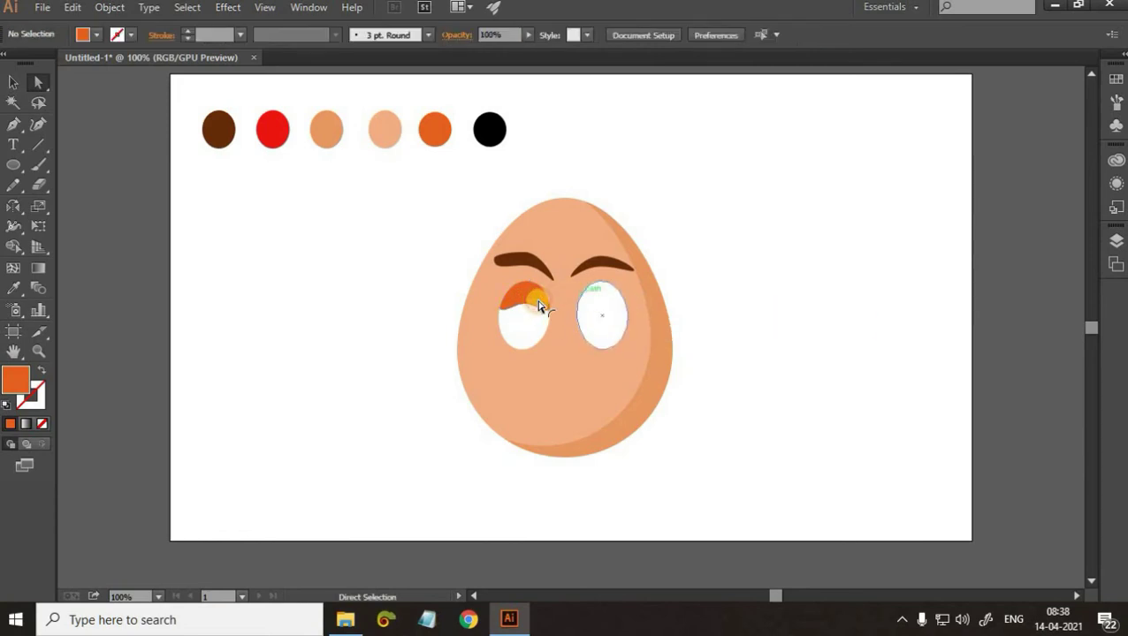
- Place a copy of the left eye's orange eyelid over the upper part of the right eye
left_click(539, 303)
key("v")
key("a")
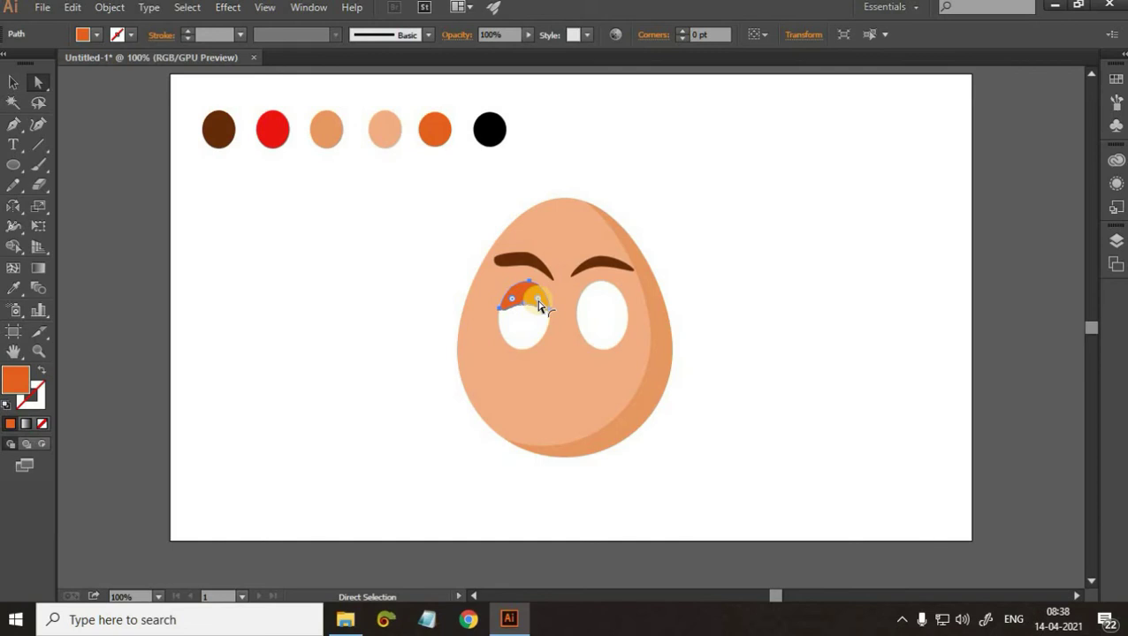
key("v")
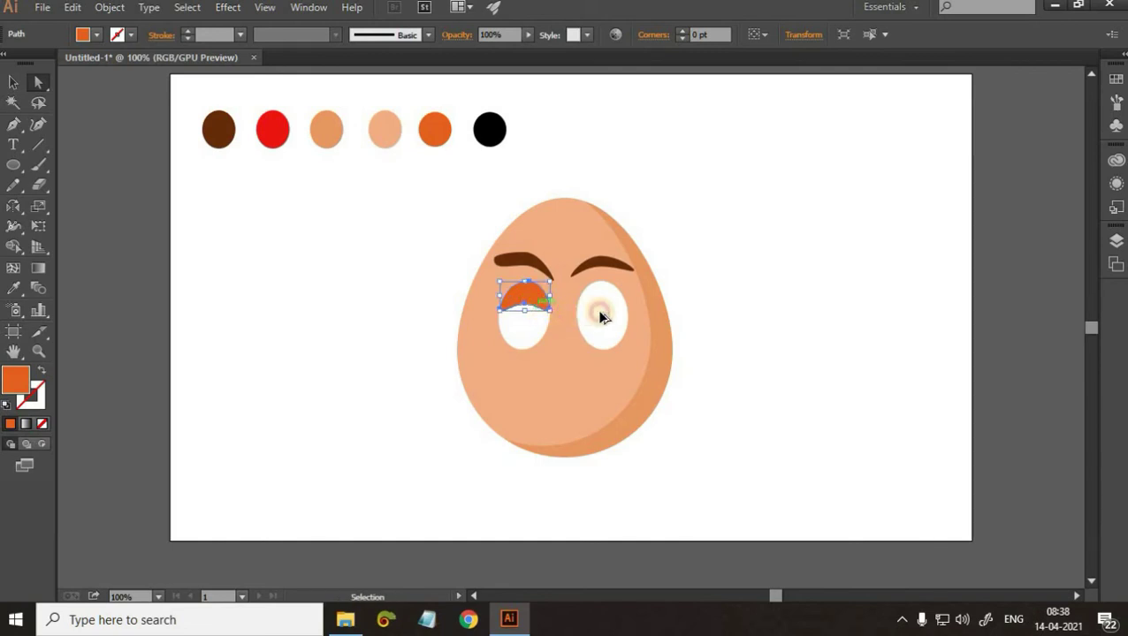
left_click_drag(600, 316, 627, 326)
key("a")
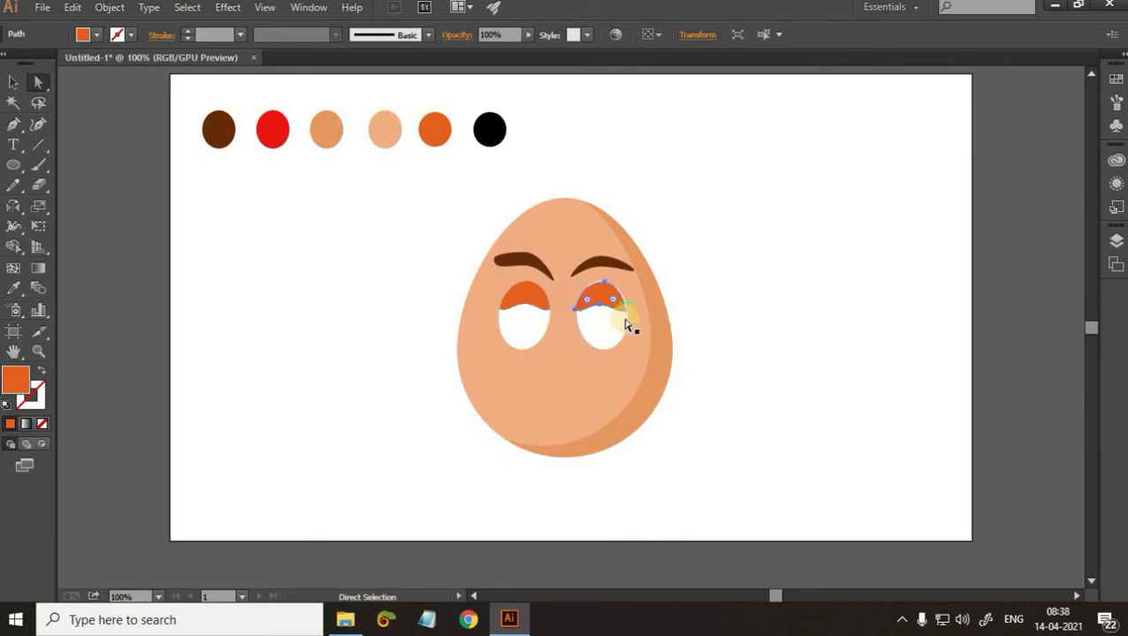
- Rotate the right eyelid counterclockwise by about 5° and then a little further so that its inner end sits lower
key("v")
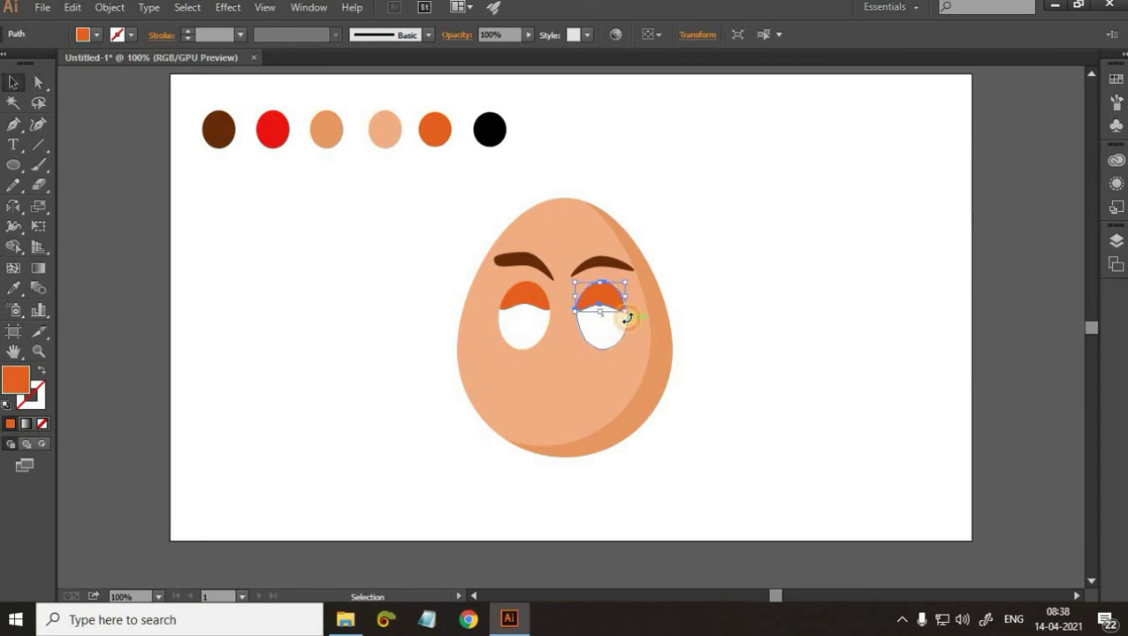
left_click_drag(627, 317, 633, 322)
left_click(717, 305)
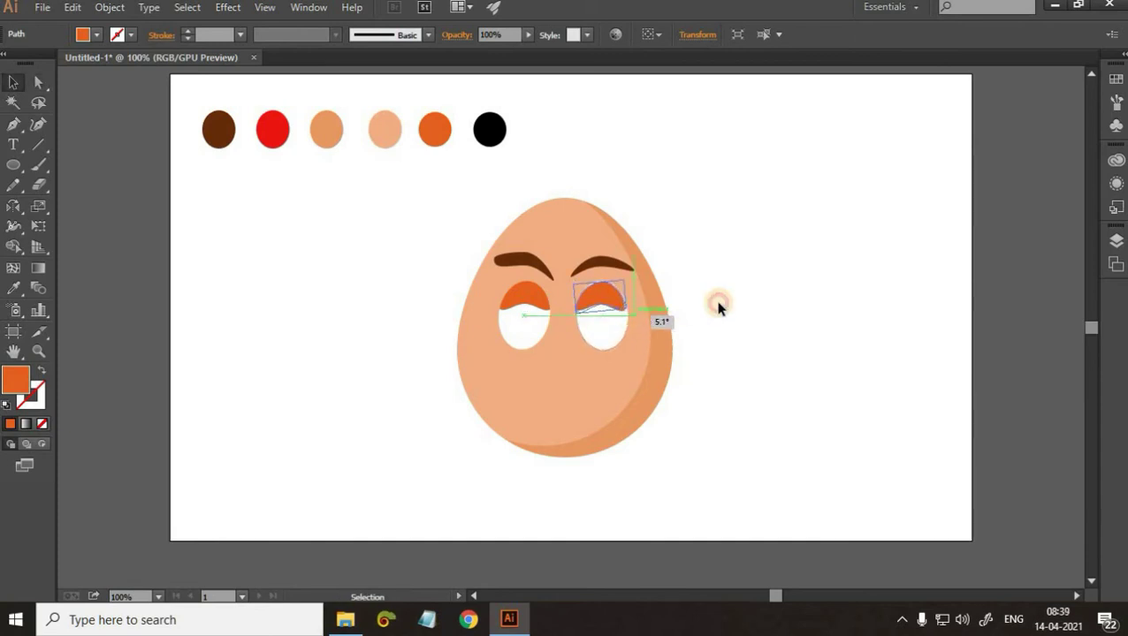
left_click(598, 302)
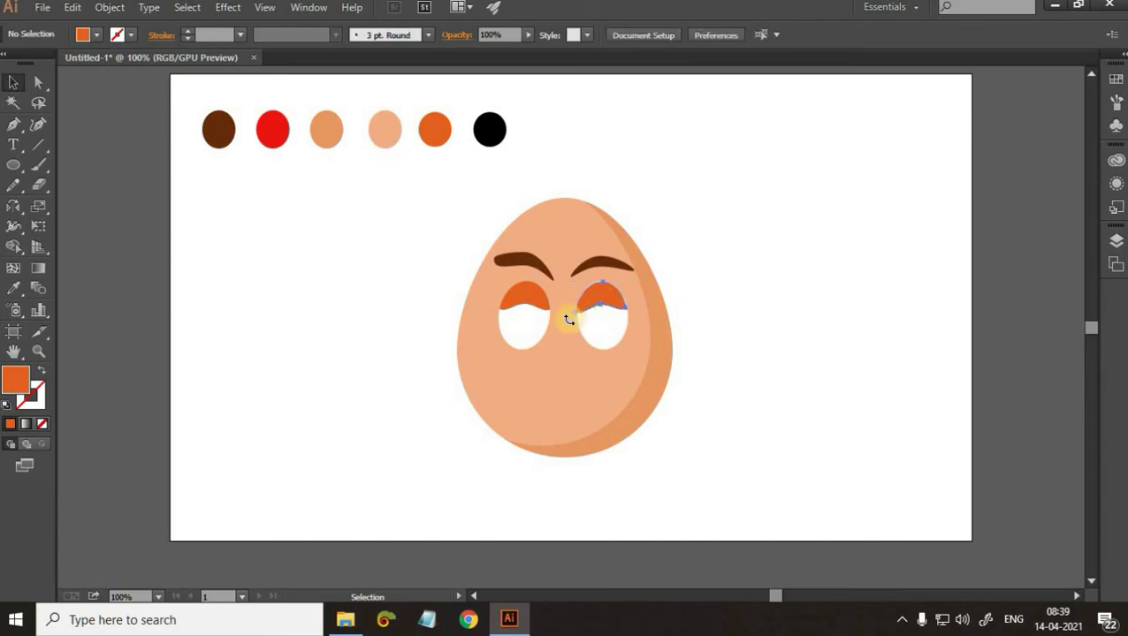
left_click_drag(575, 322, 608, 303)
left_click(737, 299)
- Nudge the rotated right eyelid up and slightly left so that it meets the right eye's upper edge
left_click(599, 301)
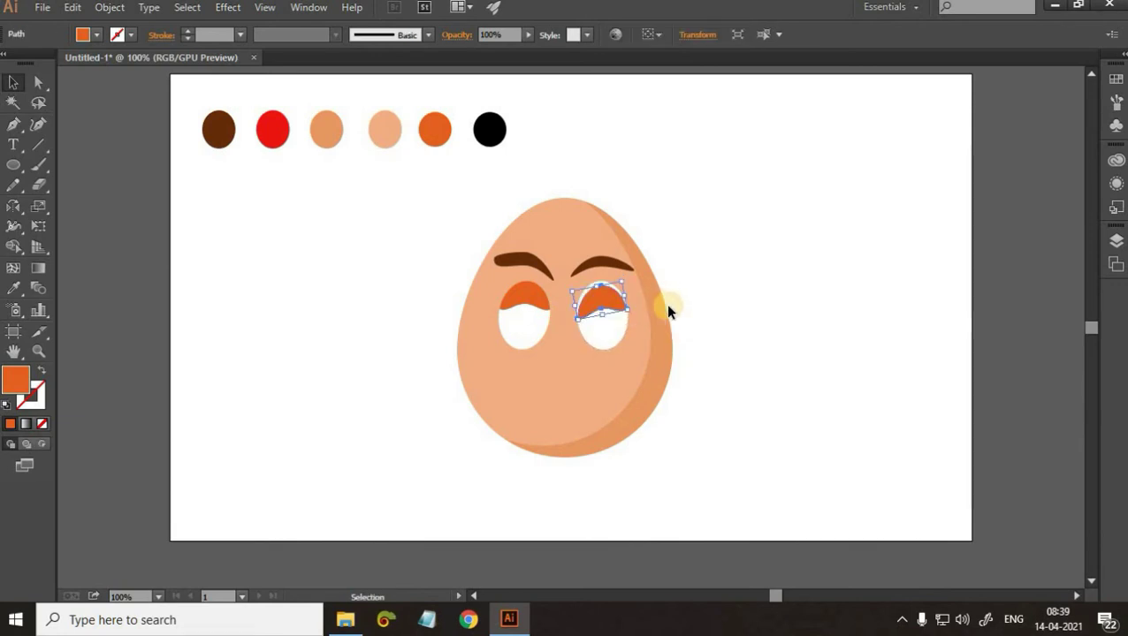
key("Up")
key("Up")
key("Up")
key("Up")
key("Up")
key("Up")
key("Up")
key("Up")
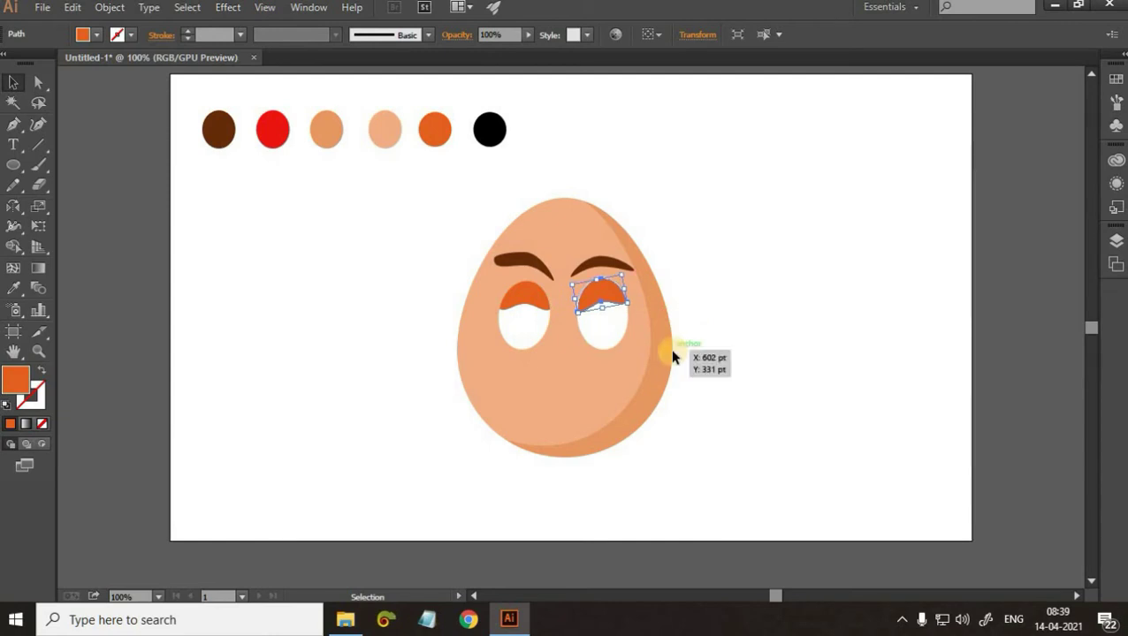
key("Left")
key("Down")
key("Down")
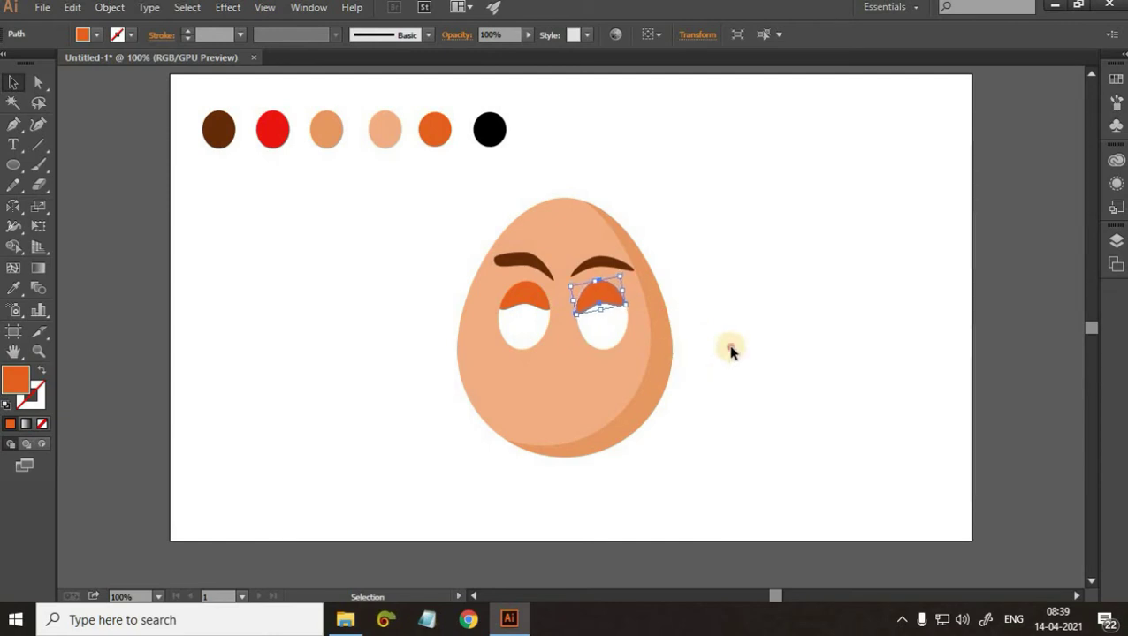
left_click(838, 478)
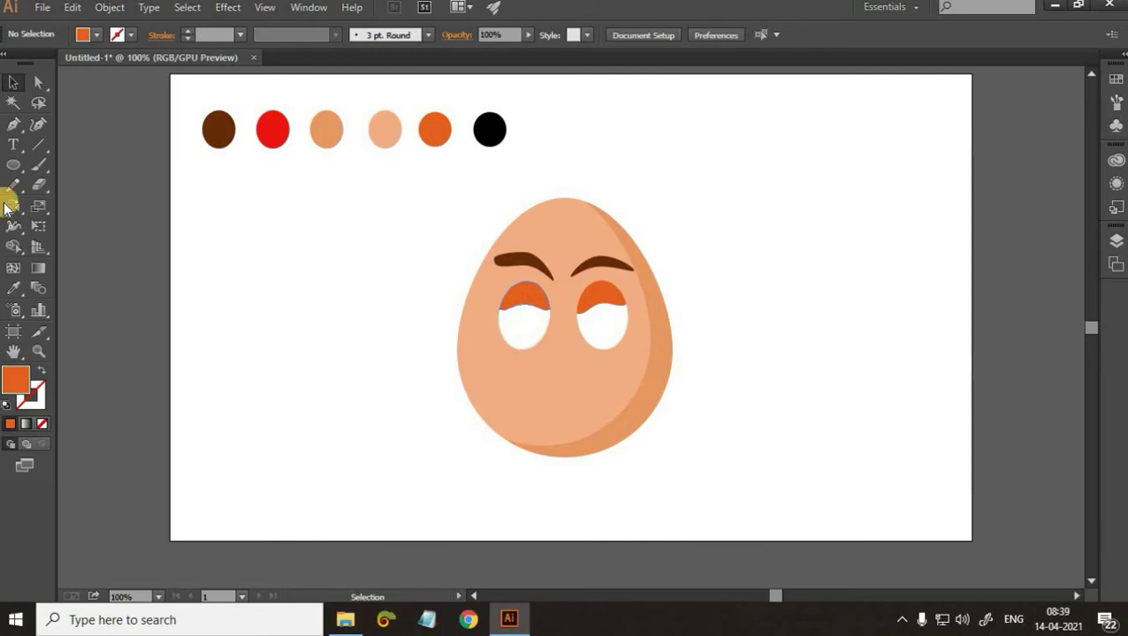
- Draw a circular pupil in the lower half of each eye and fill both with the palette's black
left_click(11, 166)
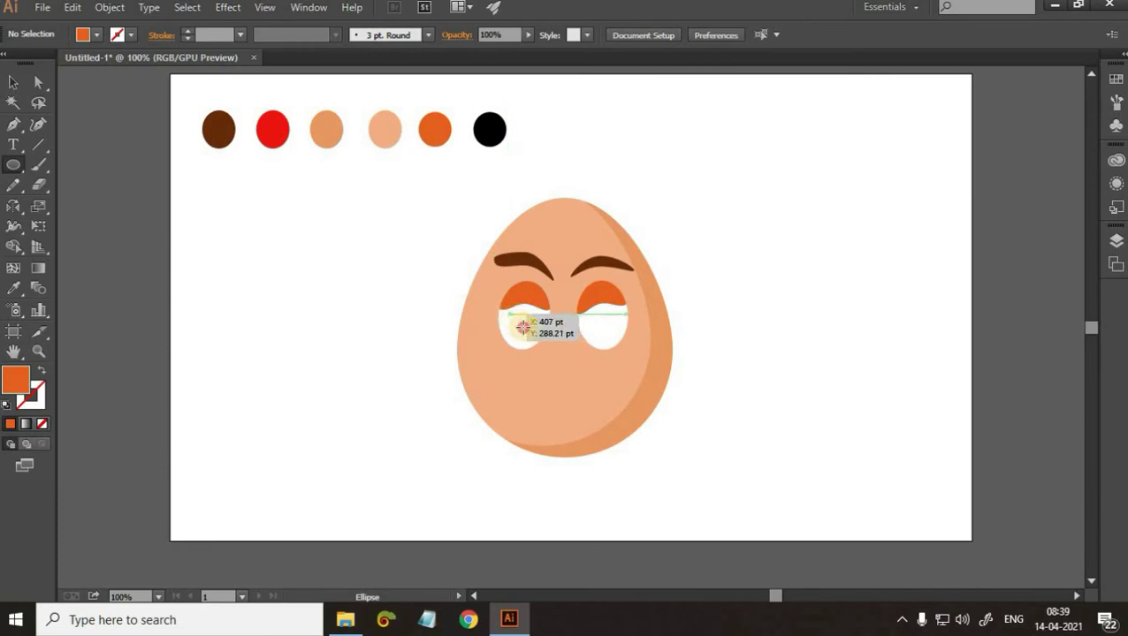
left_click_drag(510, 313, 623, 347)
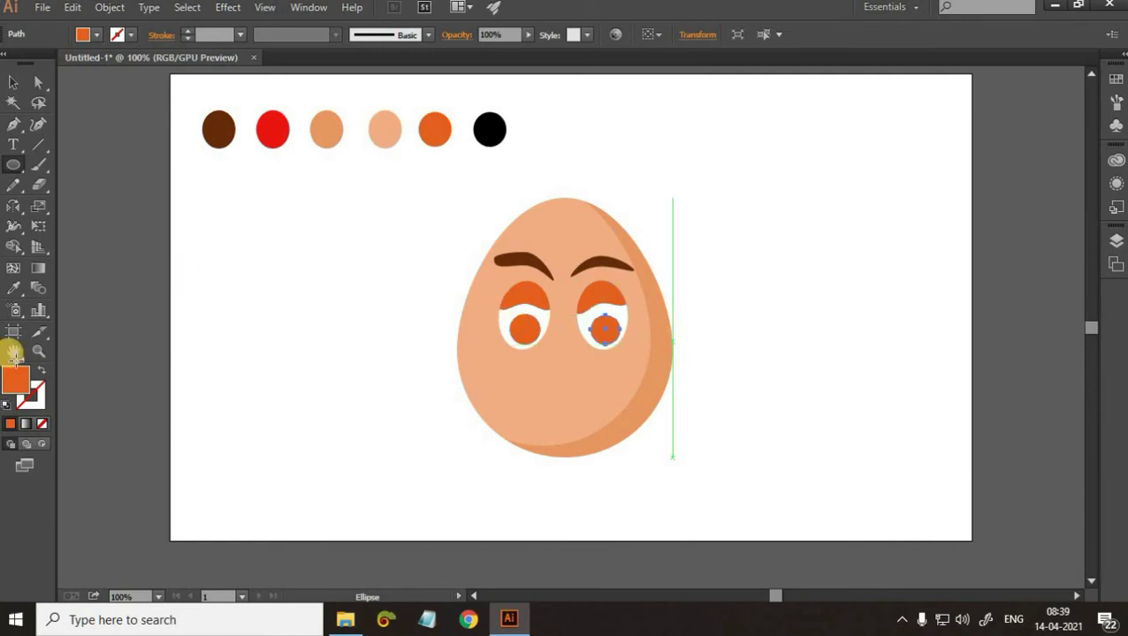
key("i")
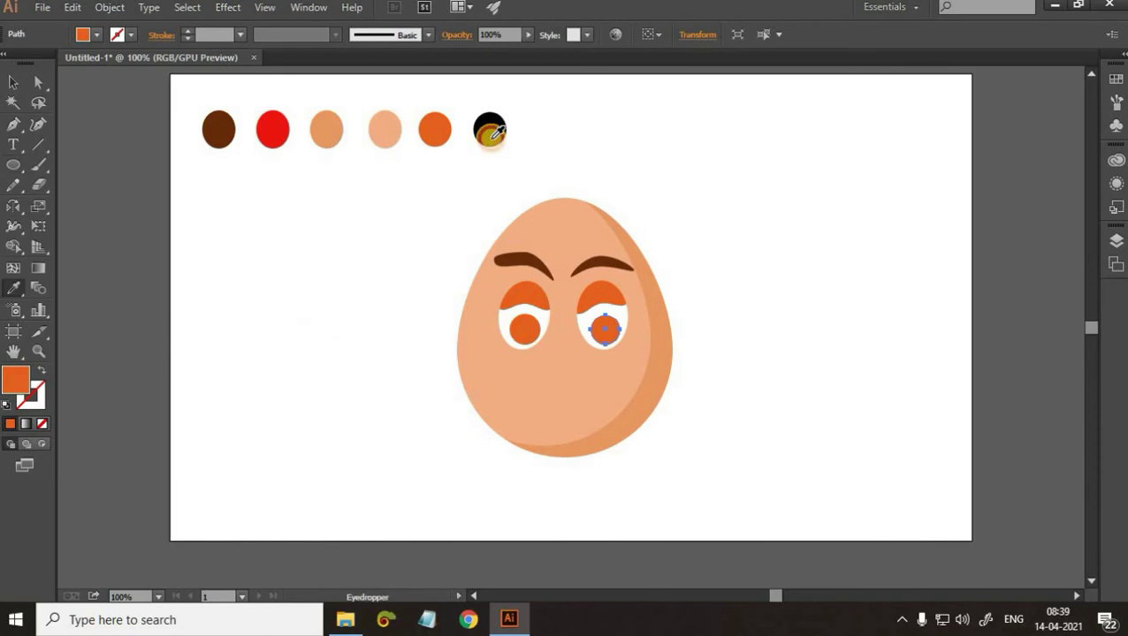
left_click(490, 134)
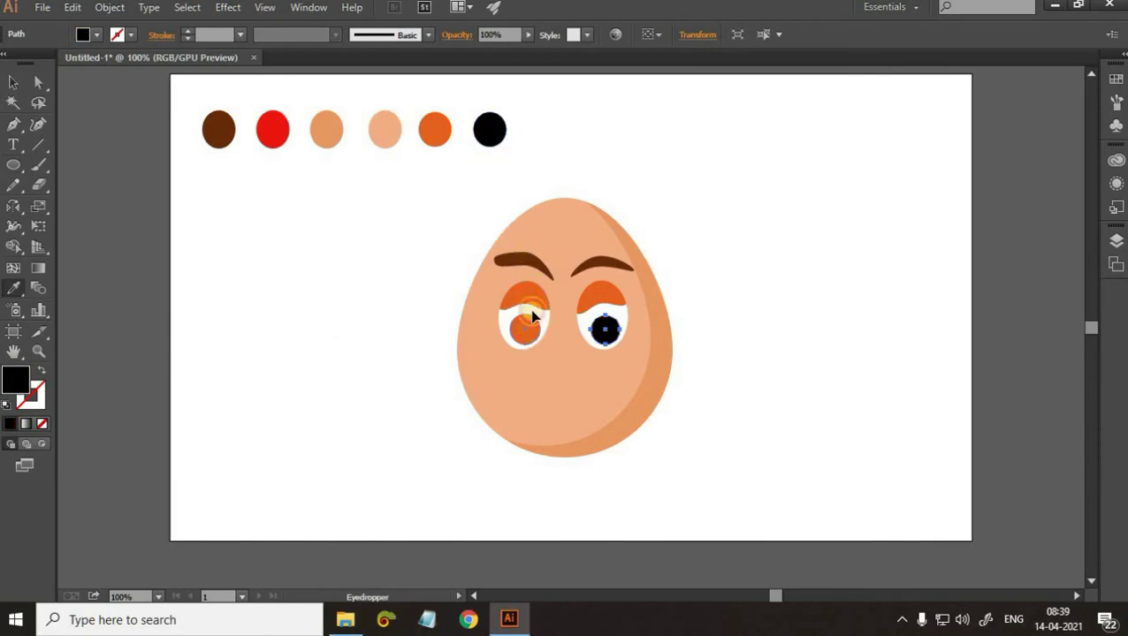
left_click(532, 317, "ctrl")
left_click(489, 130)
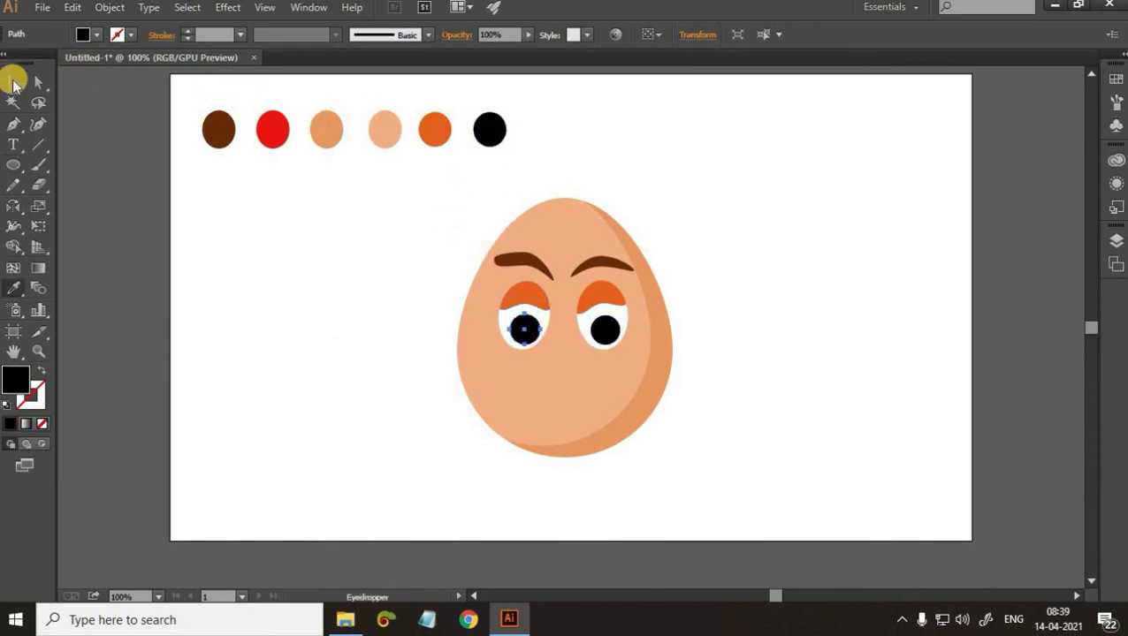
- Shift both black pupils slightly upward inside the white eyes
left_click(14, 84)
left_click(445, 314)
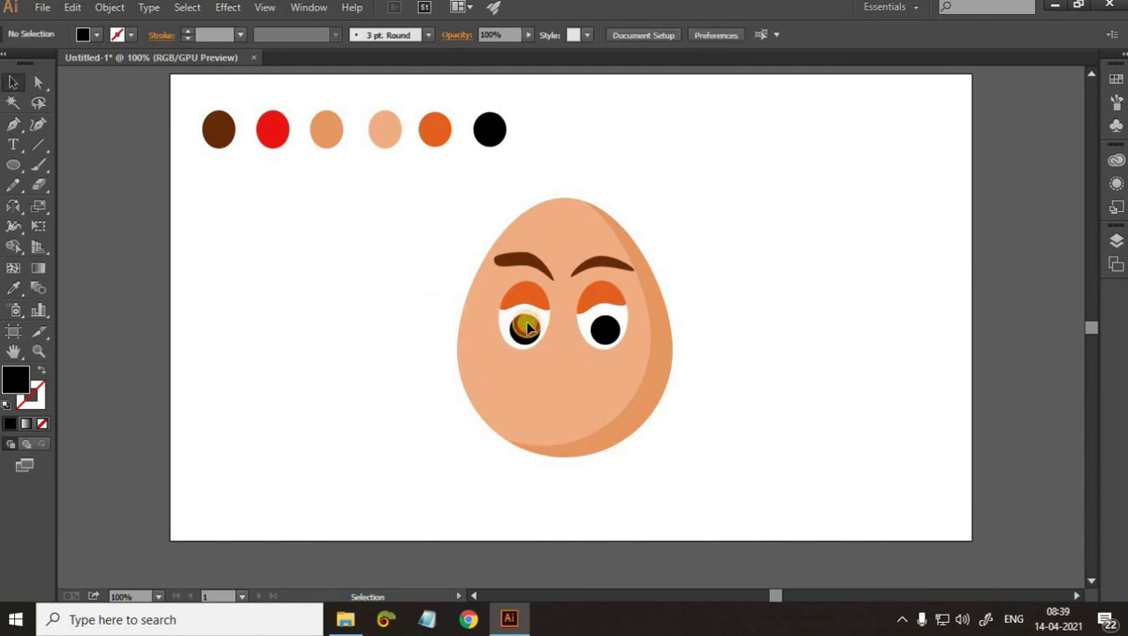
left_click_drag(528, 328, 527, 325)
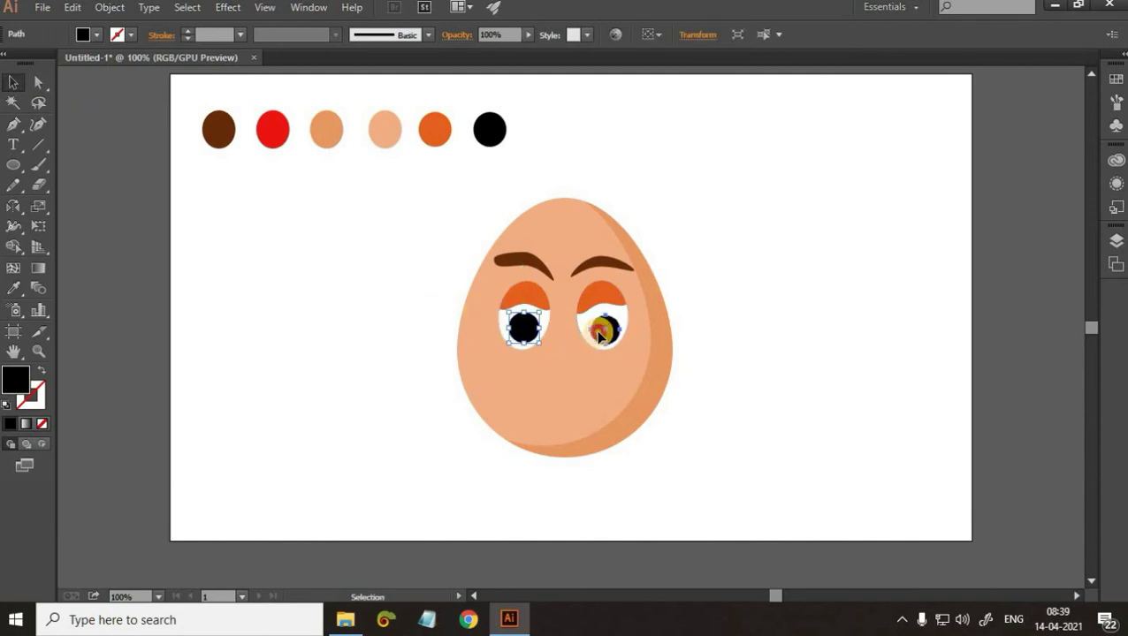
left_click_drag(598, 335, 600, 333)
left_click(745, 358)
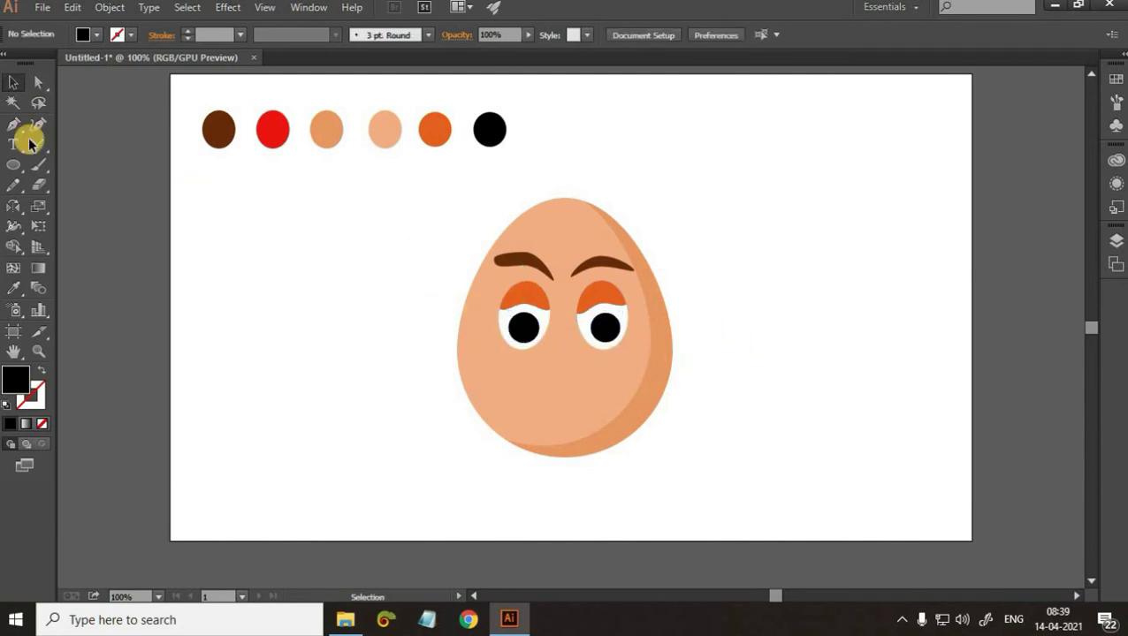
- Draw a small circular highlight, about 9.4 pt for the right one, at each pupil's upper right and fill the right one with FCFCFC
left_click(13, 162)
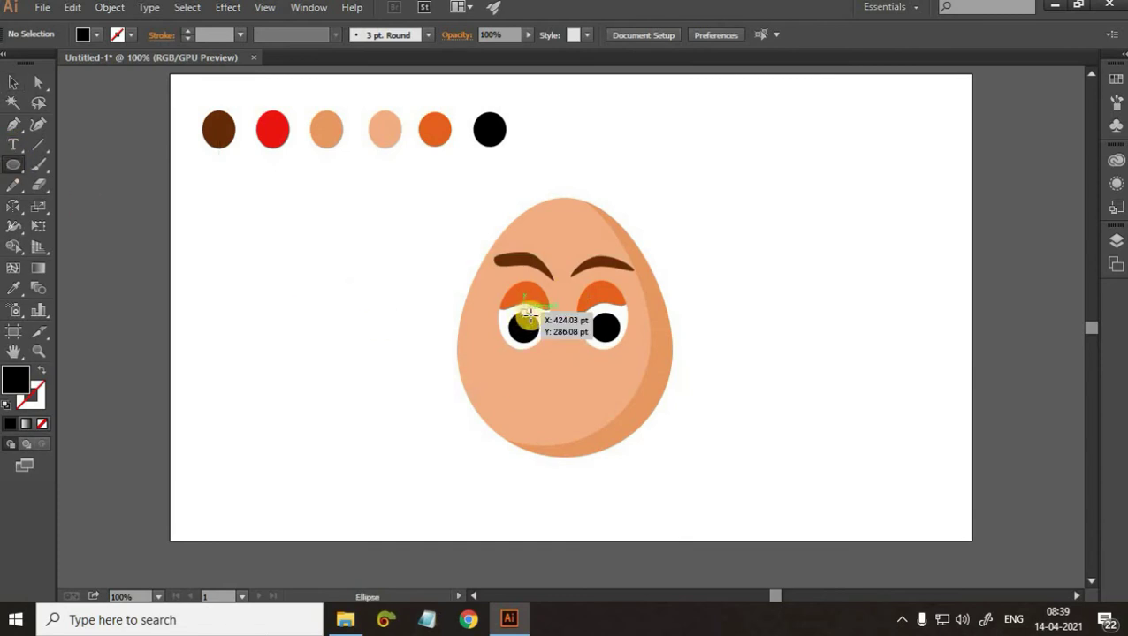
left_click_drag(527, 314, 616, 320)
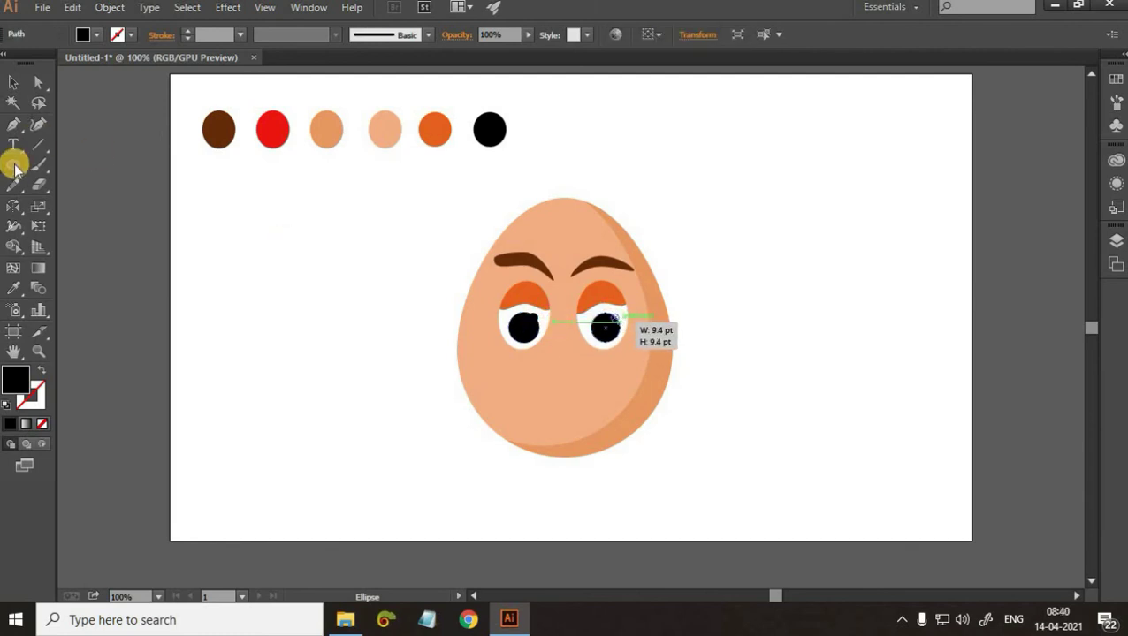
double_click(15, 380)
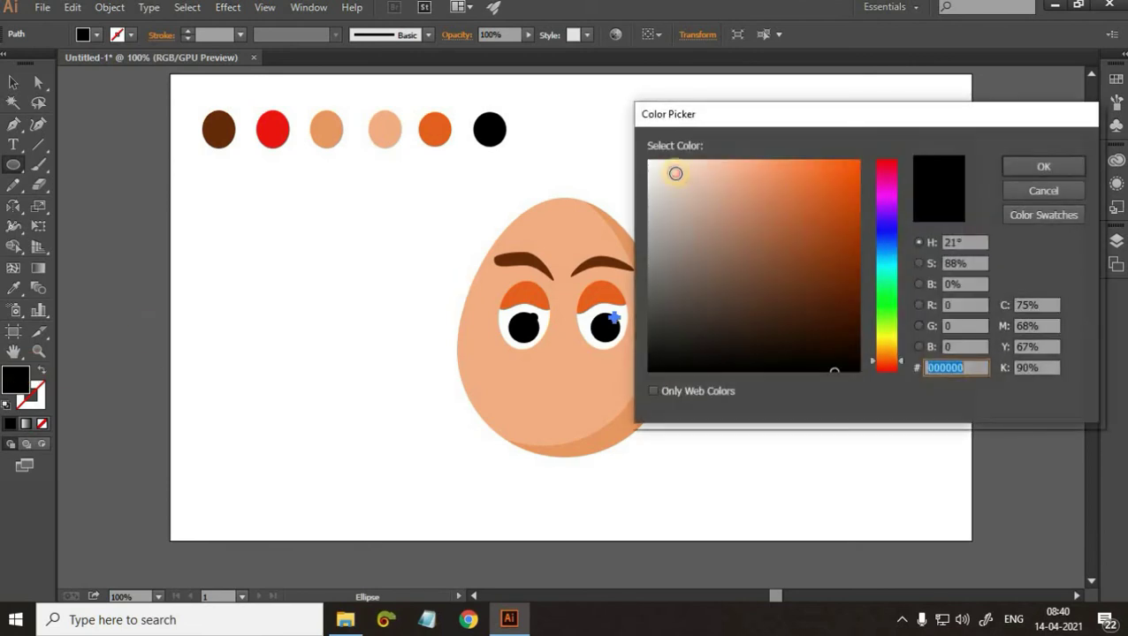
left_click(650, 162)
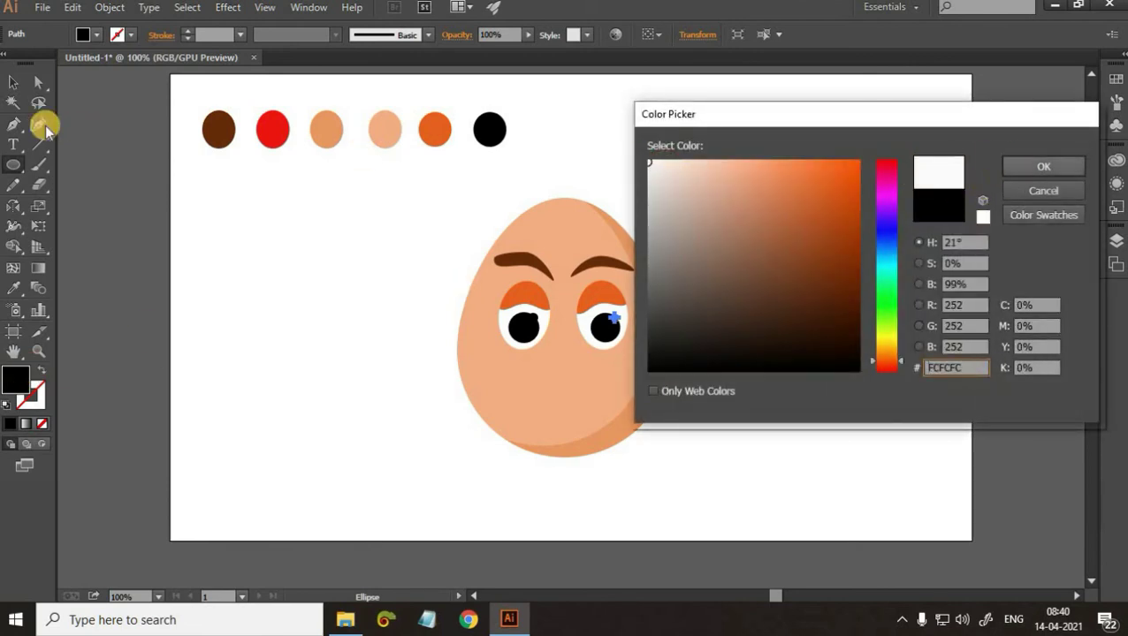
key("Return")
- Move the white highlight slightly down on the right pupil
left_click(13, 82)
left_click(603, 334)
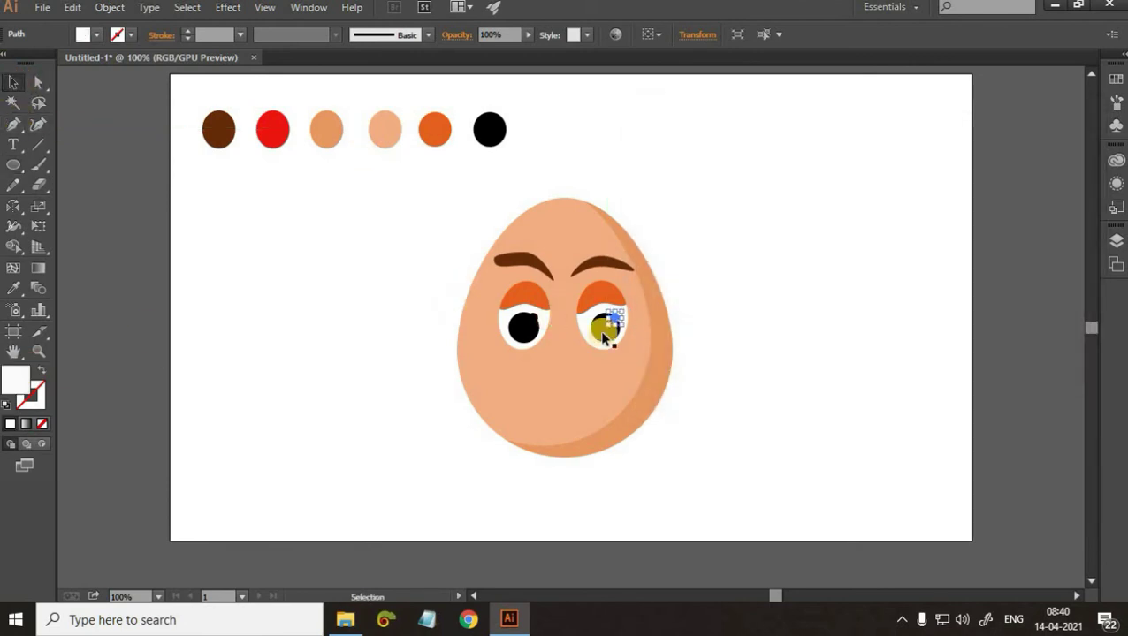
left_click(608, 326)
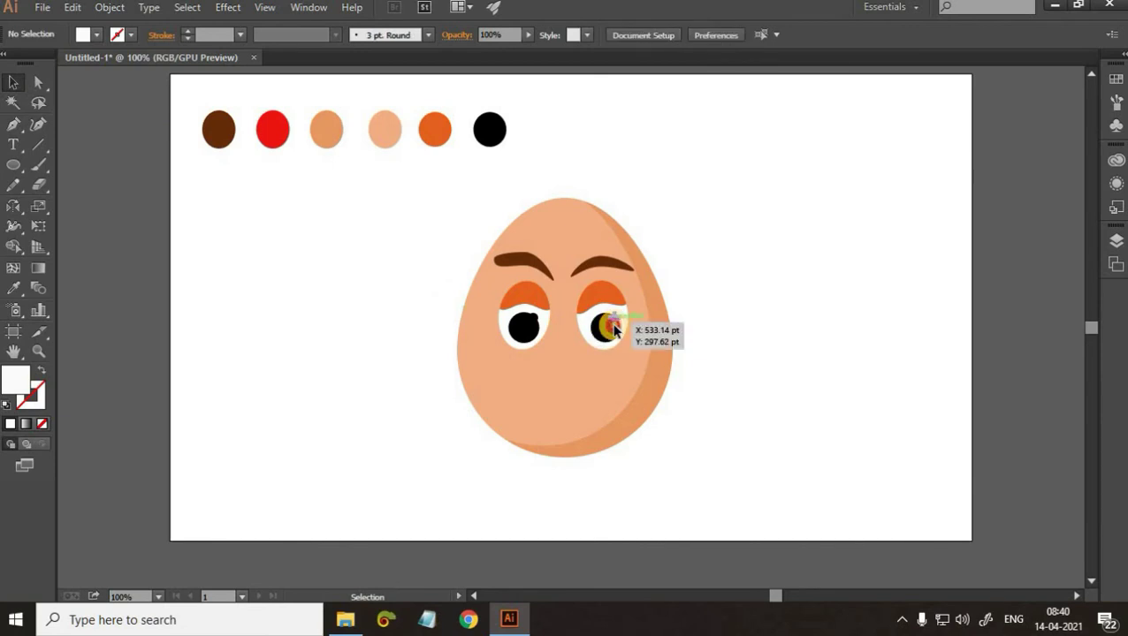
left_click(614, 327)
left_click(690, 311)
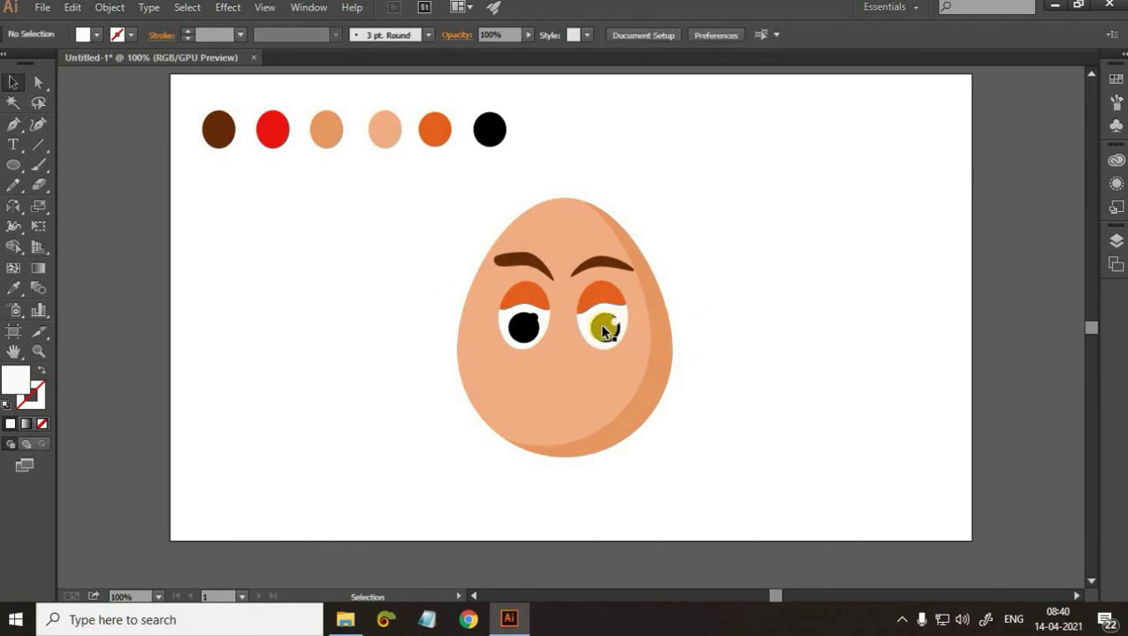
- Fill the small circle on the left pupil with the white sampled from the right pupil's highlight
left_click(534, 319)
key("Delete")
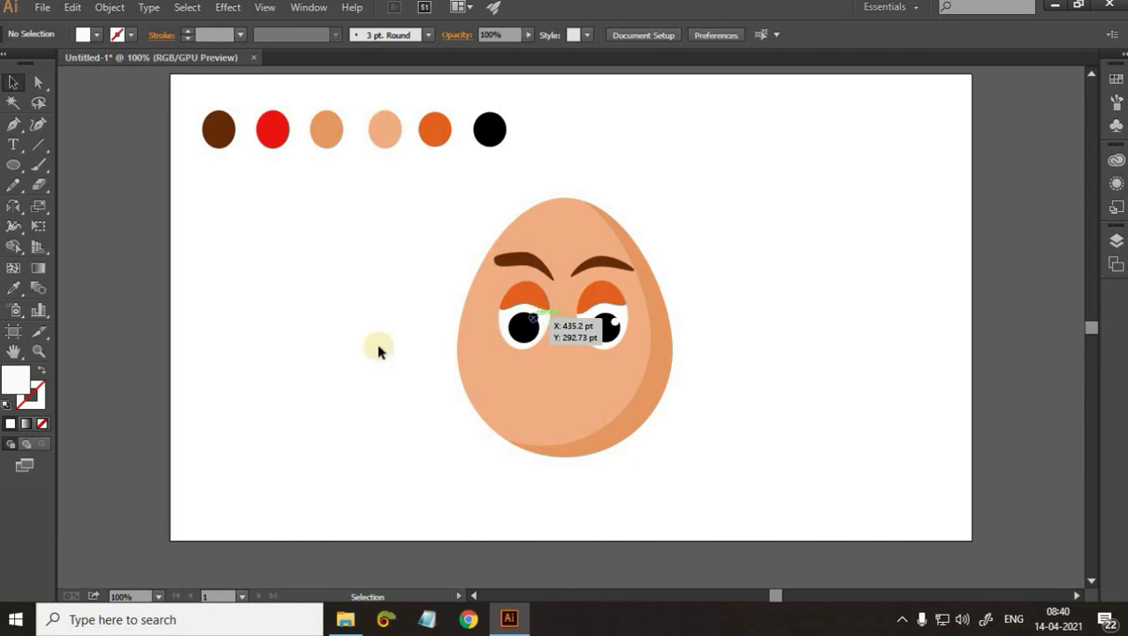
key("ctrl+z")
key("i")
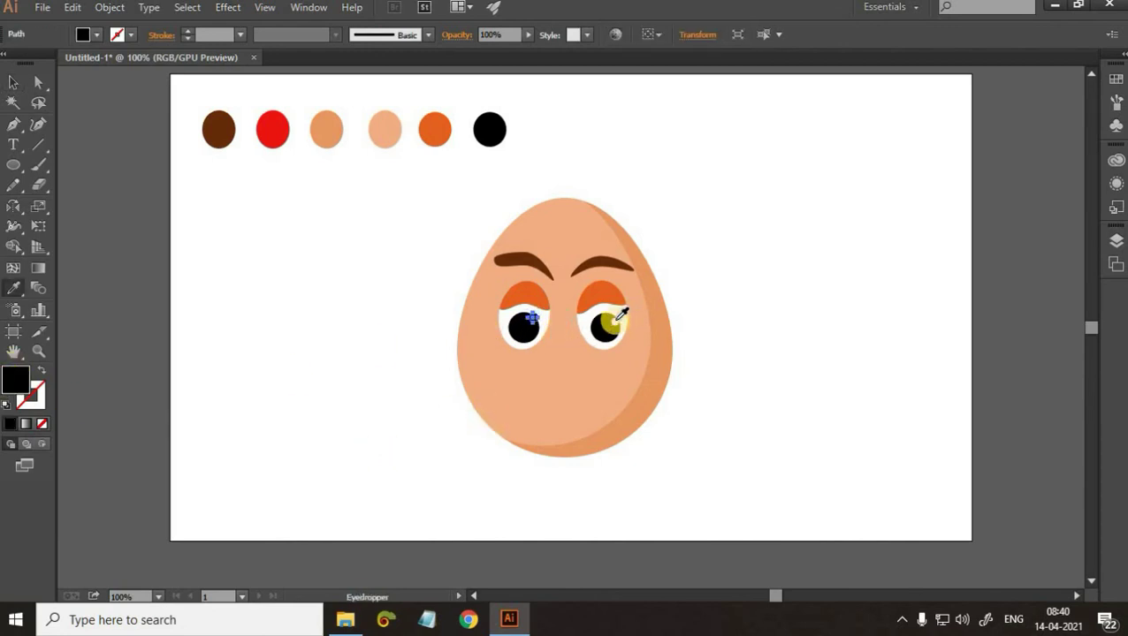
left_click(619, 321)
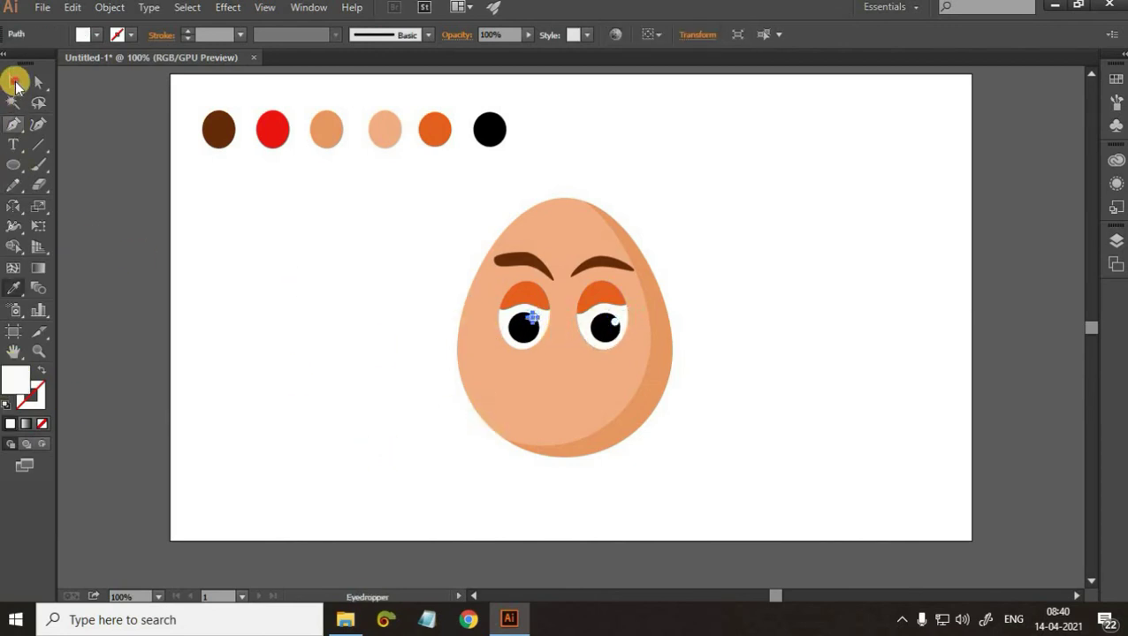
key("v")
left_click(523, 323)
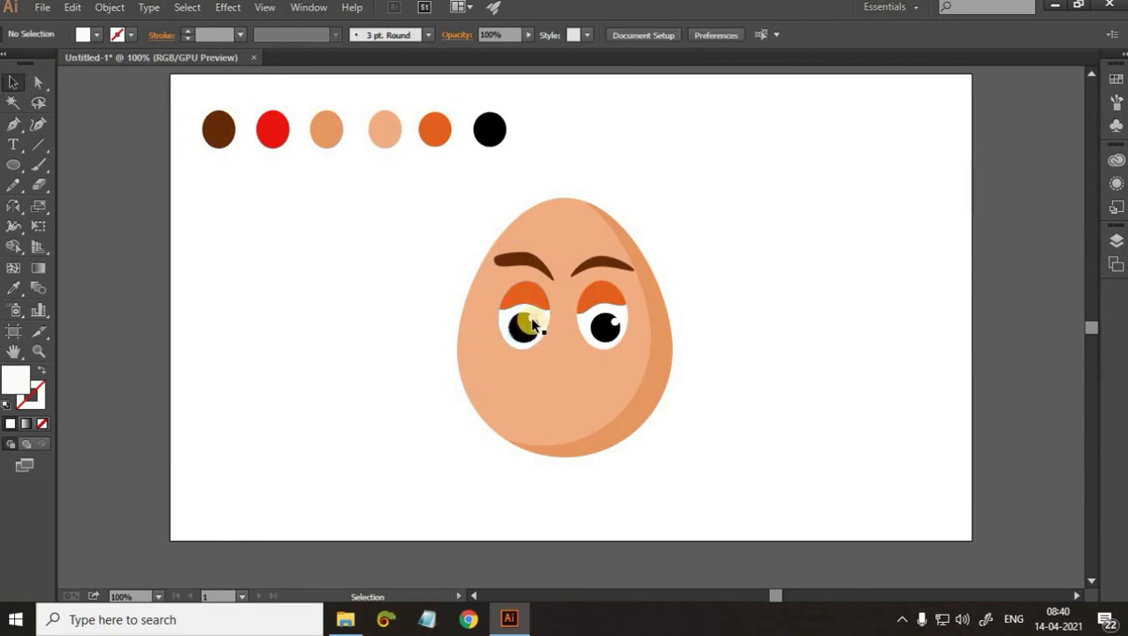
- Move the left pupil's highlight straight down about 9.5 pt and the right pupil's highlight down about 4.7 pt
left_click_drag(532, 322, 532, 329)
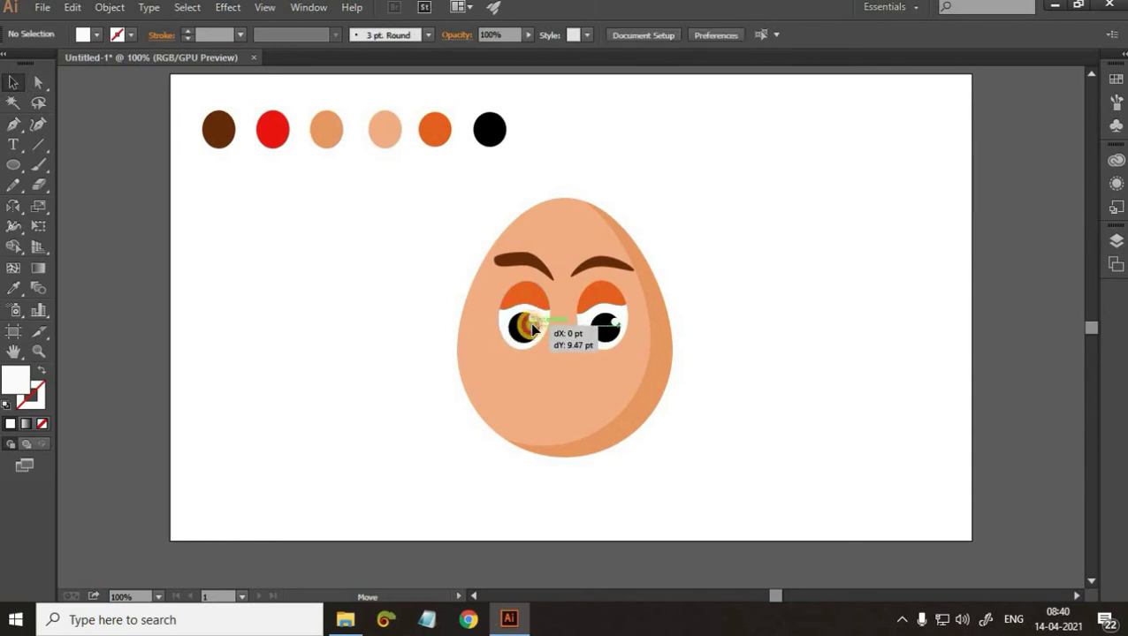
left_click(771, 310)
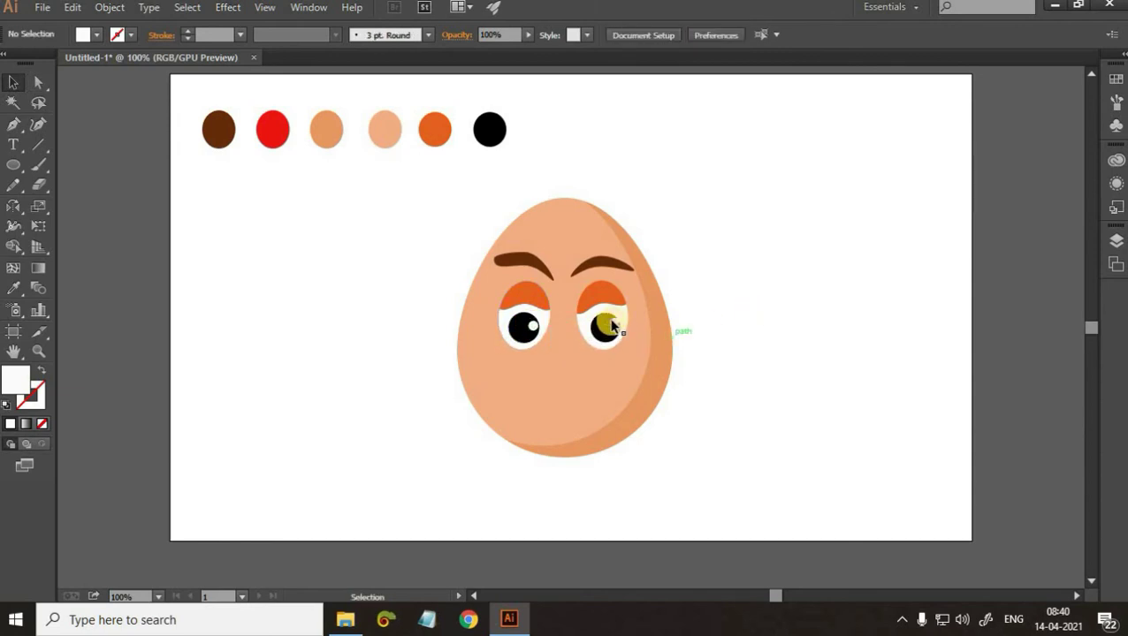
left_click_drag(614, 329, 606, 322)
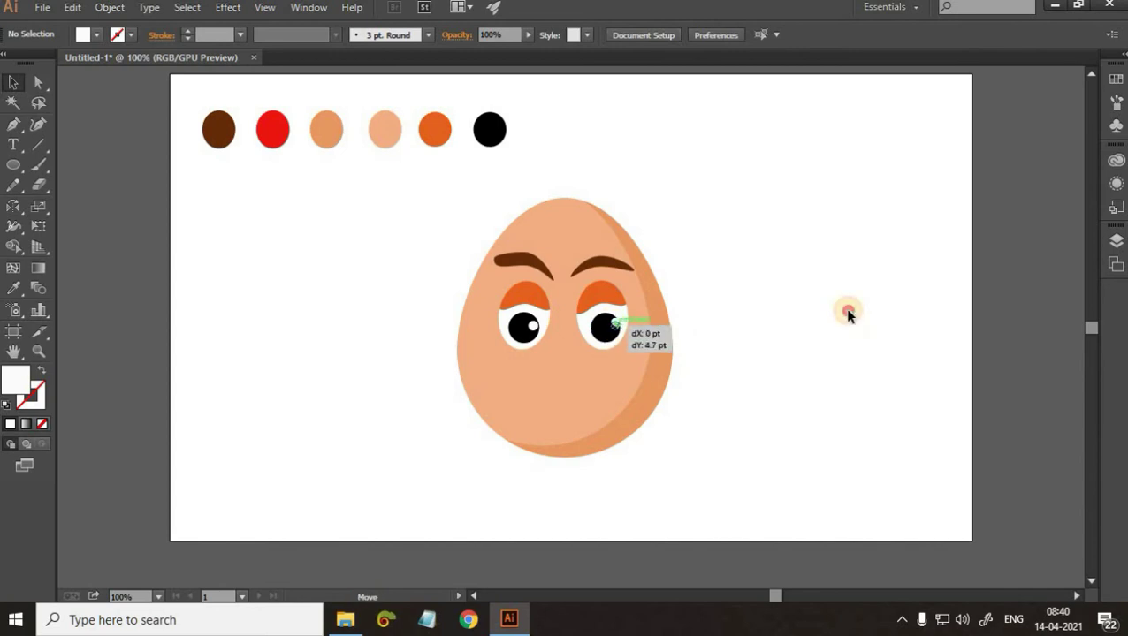
left_click(846, 312)
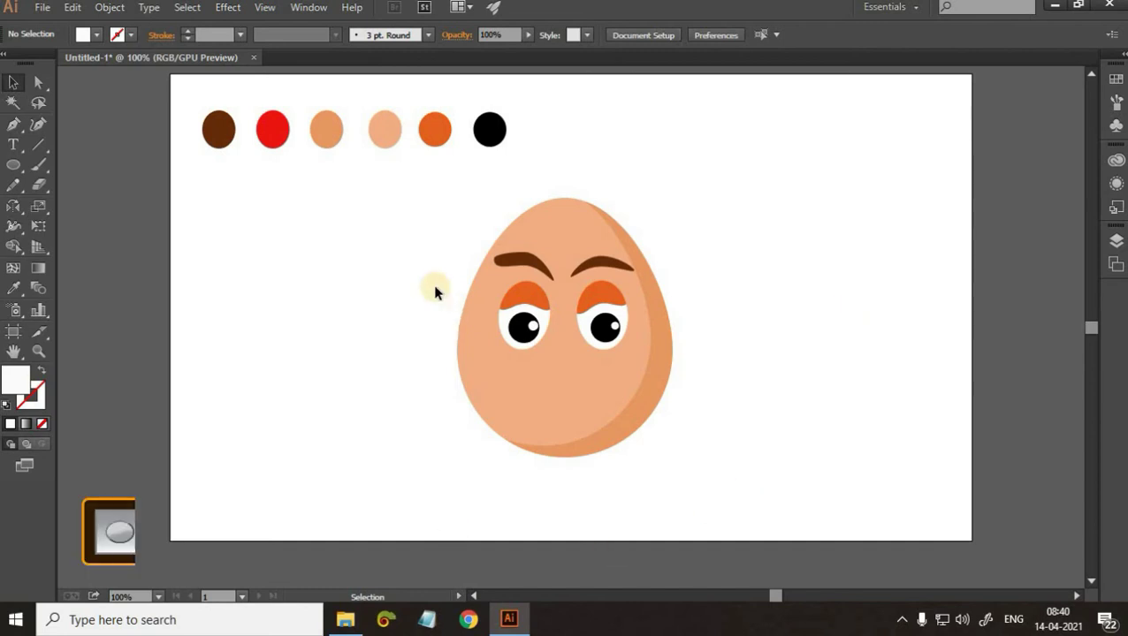
- Draw an upright oval mouth centred below the eyes and fill it with the red sampled from the palette
left_click(15, 167)
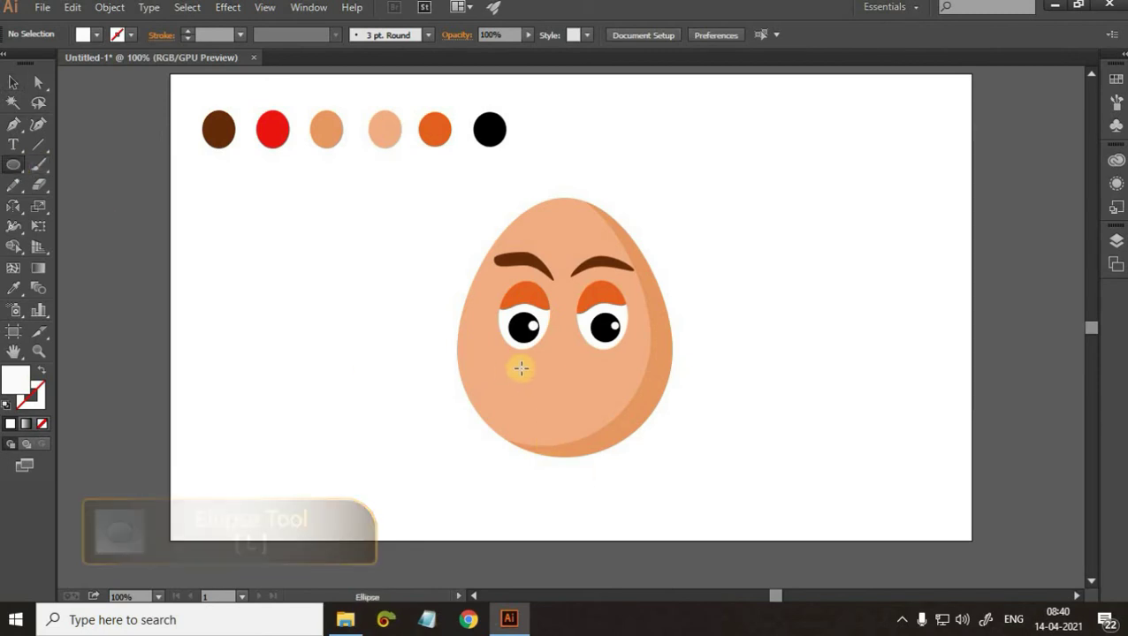
left_click_drag(537, 371, 591, 438)
key("i")
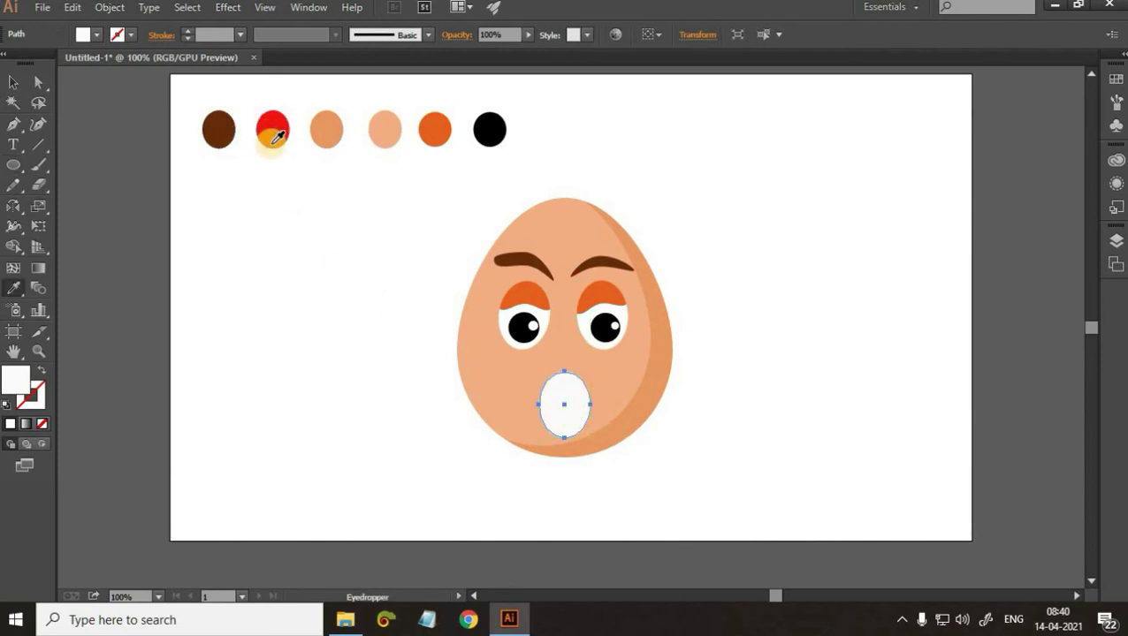
left_click(272, 139)
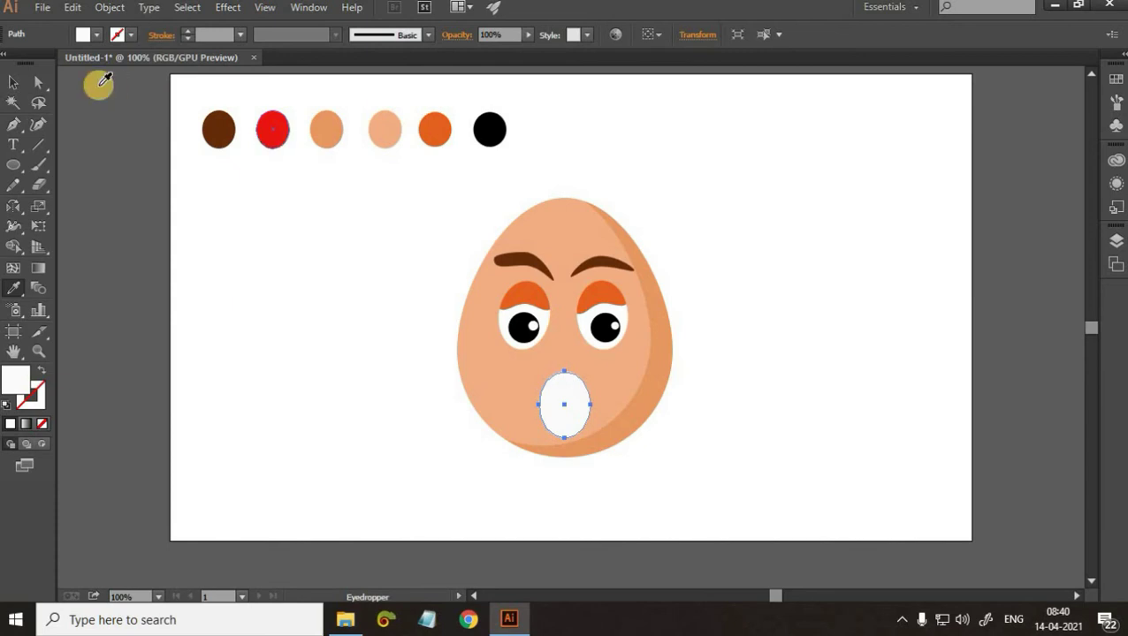
left_click(12, 82)
left_click(346, 373)
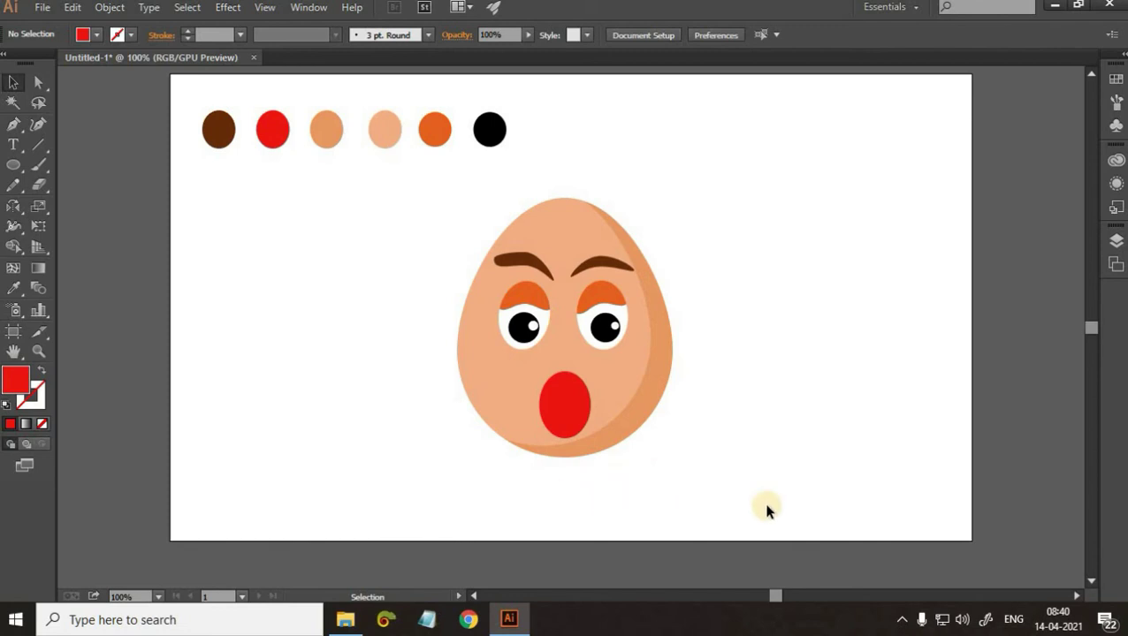
- Draw a wide, flat ellipse across the upper part of the red mouth and fill it with FFF8F8
key("l")
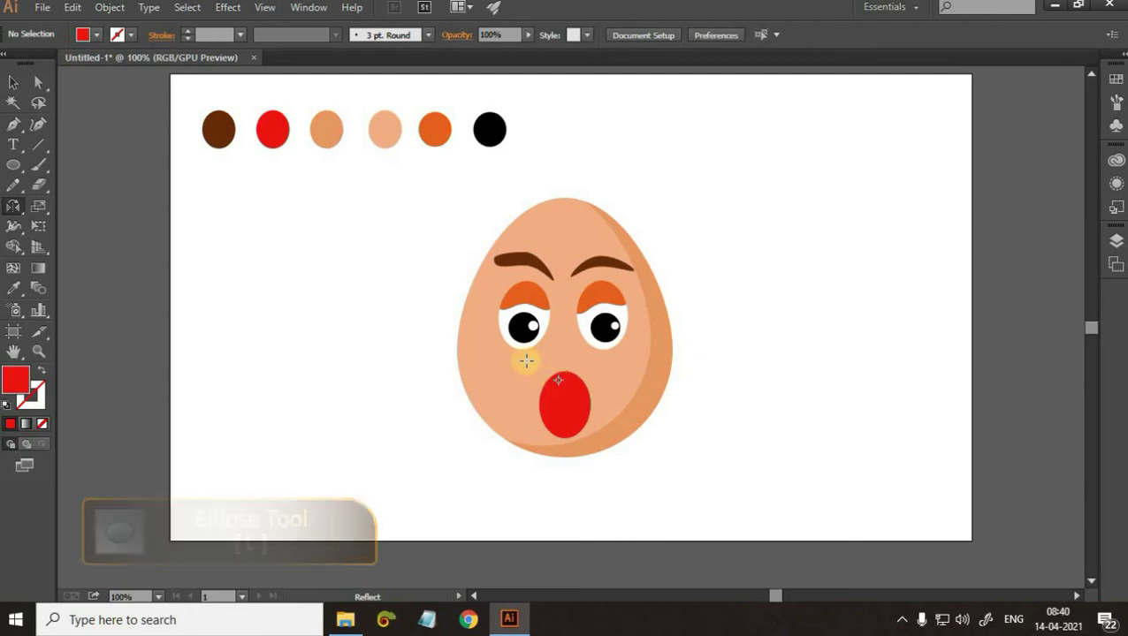
left_click_drag(523, 357, 640, 371)
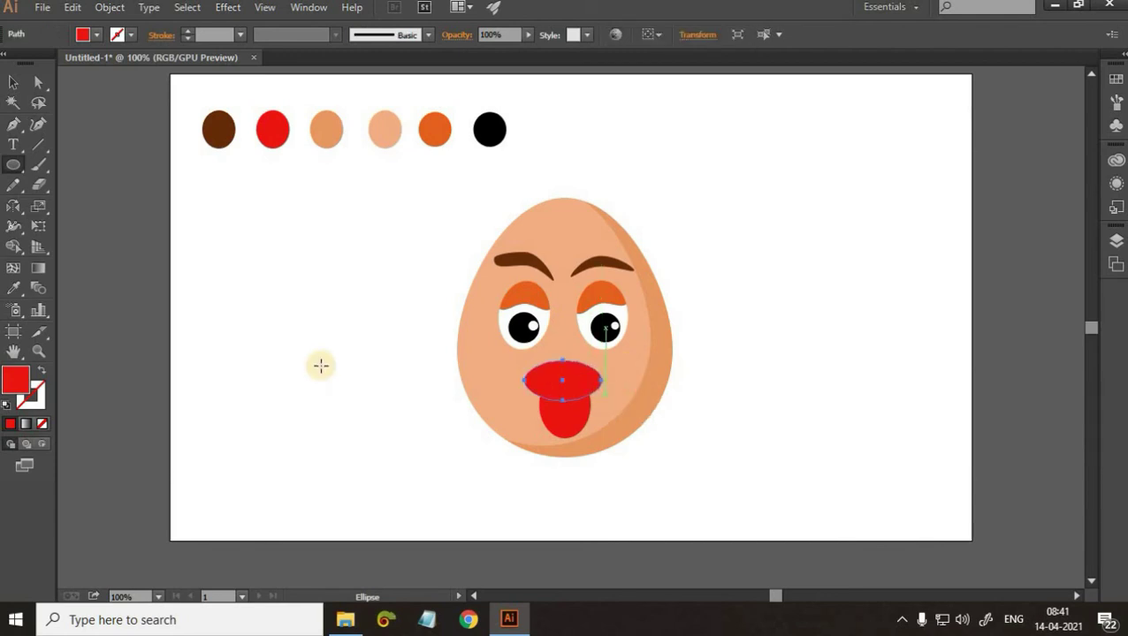
key("i")
double_click(20, 380)
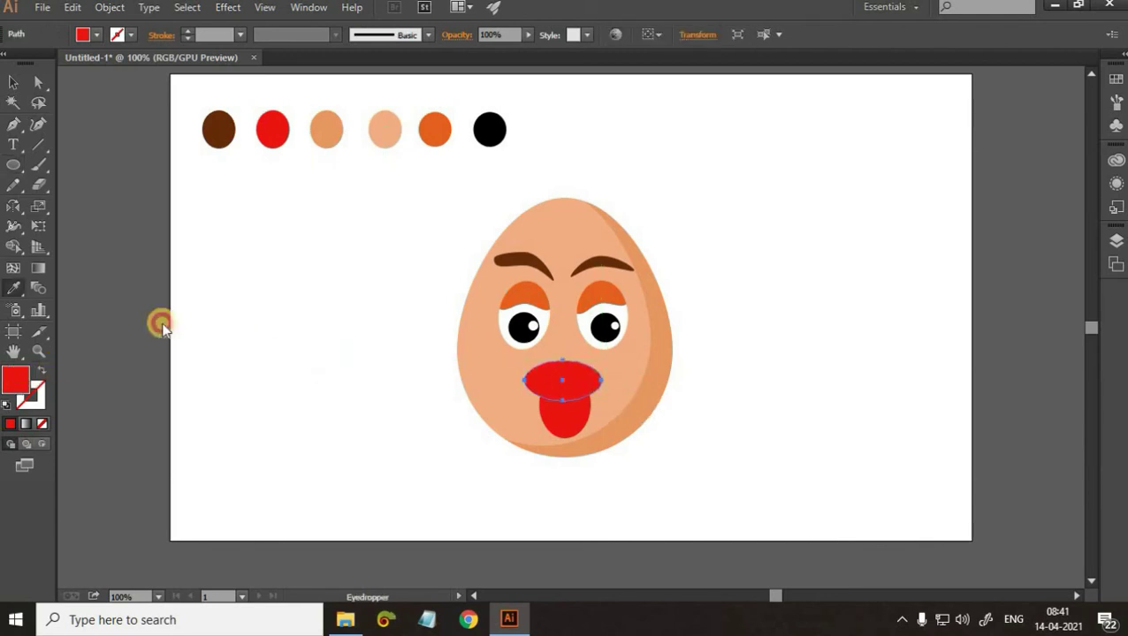
left_click(661, 161)
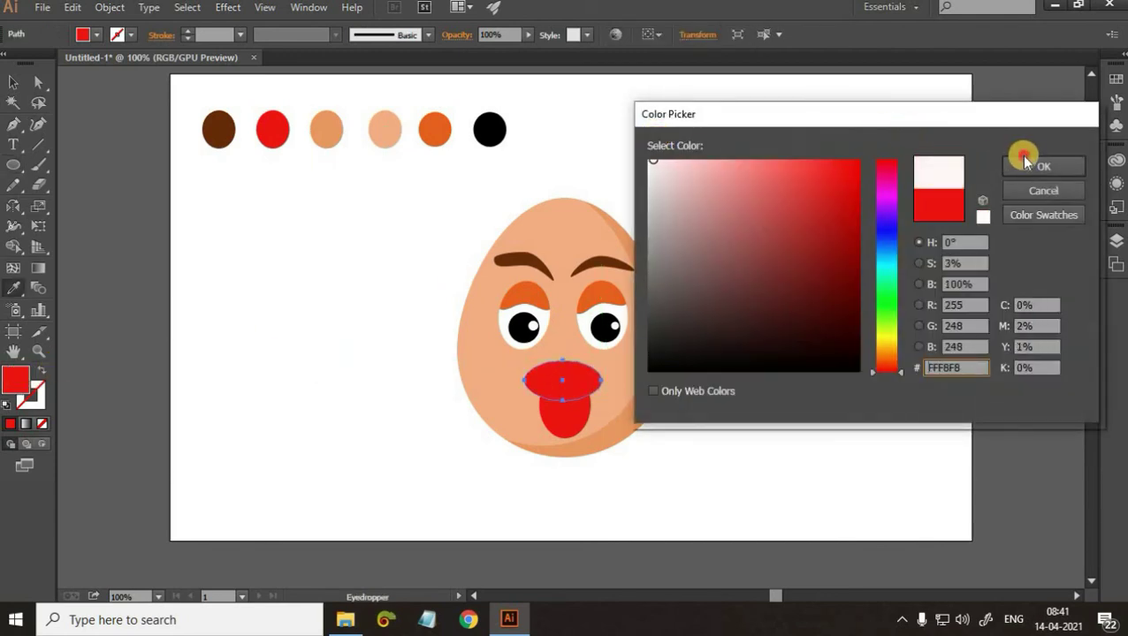
left_click(1021, 166)
- Trim the white ellipse to the mouth's outline with the Shape Builder, leaving only the overlapping part as upper teeth
left_click(21, 81)
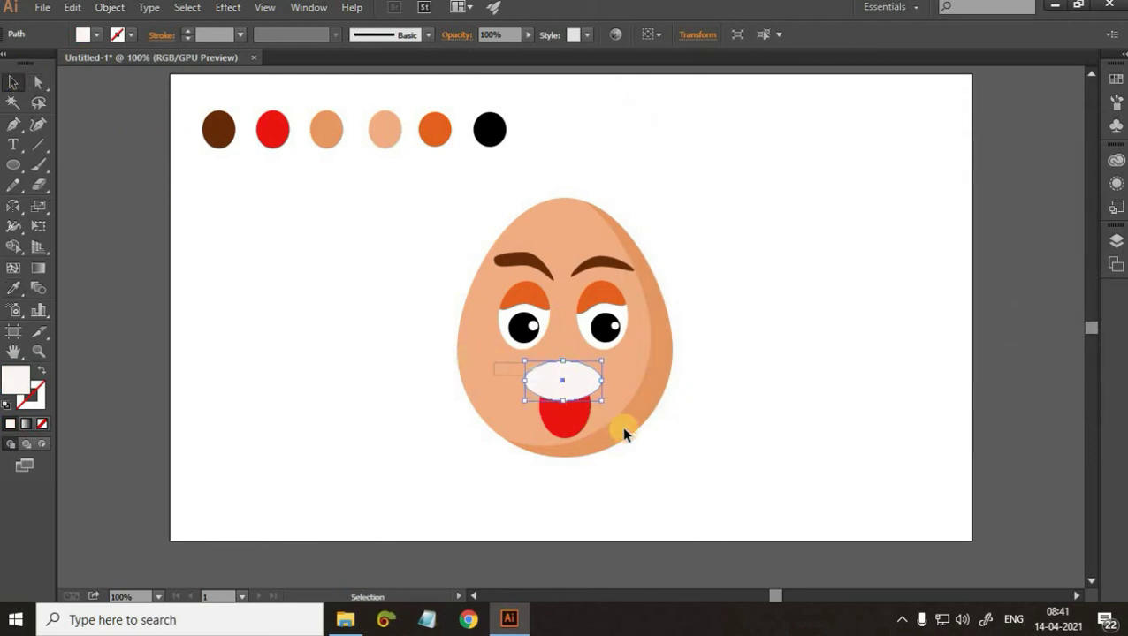
left_click_drag(495, 363, 624, 433)
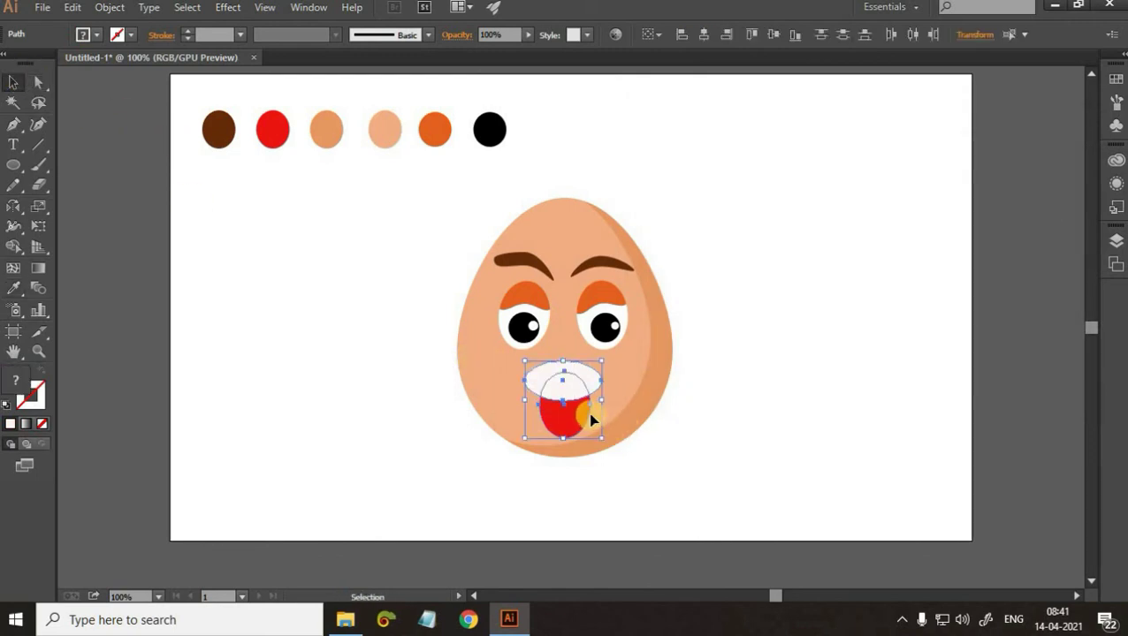
left_click(12, 268)
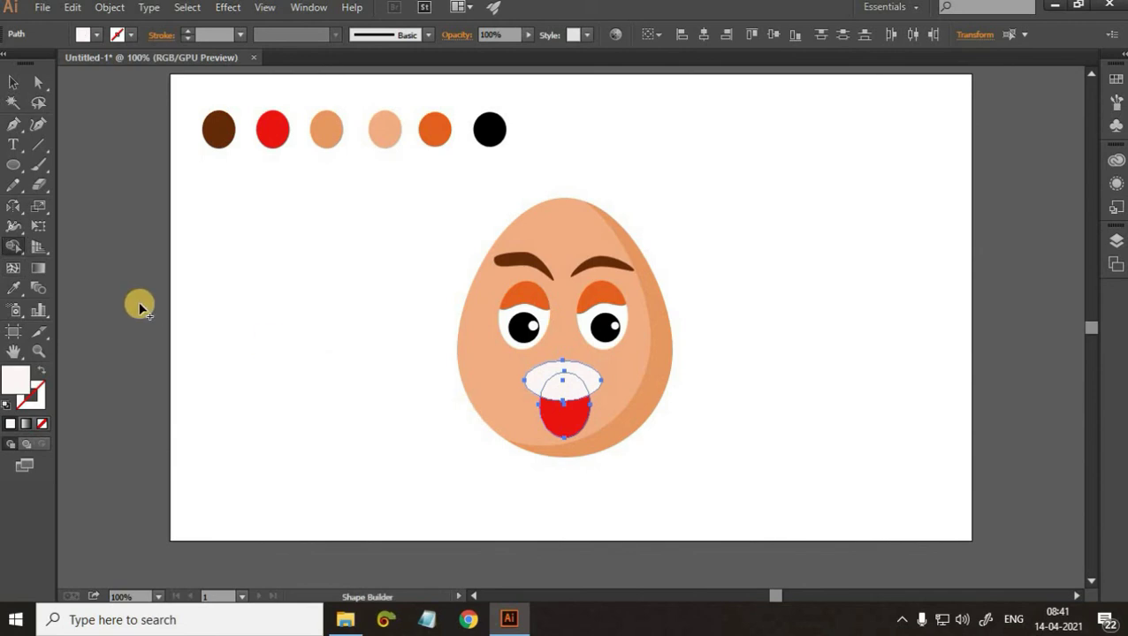
left_click(531, 383, "alt")
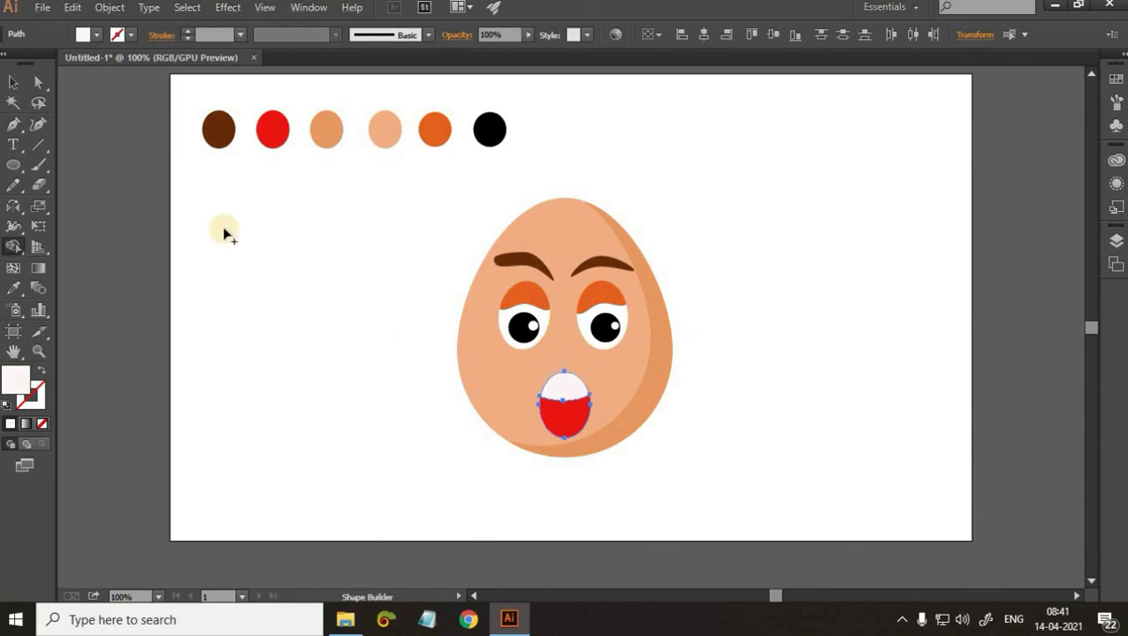
left_click(14, 84)
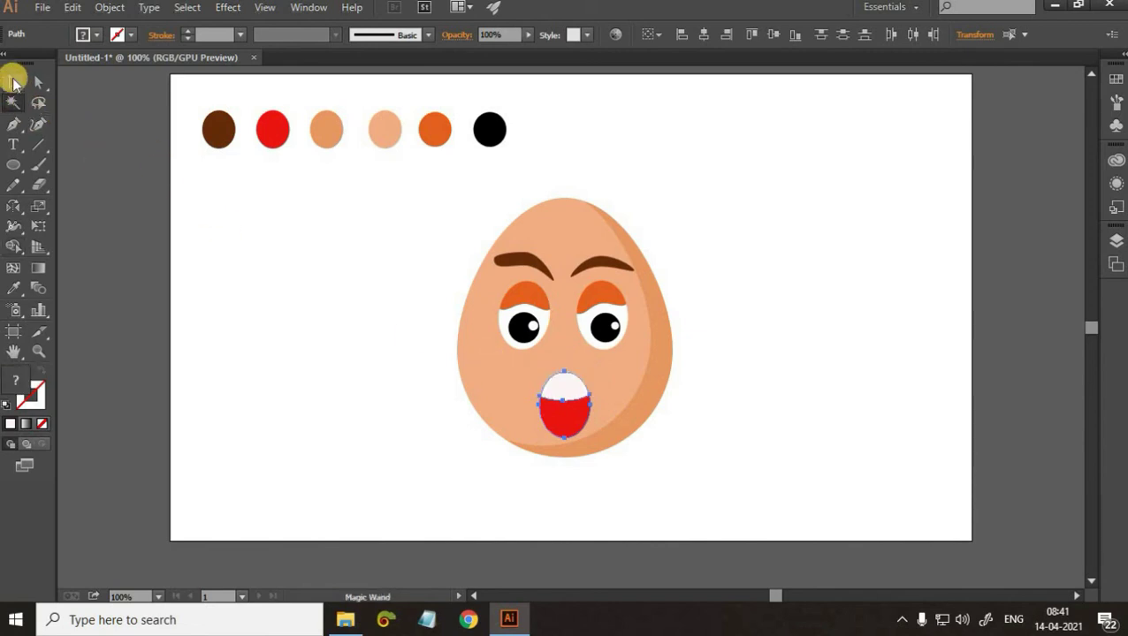
left_click(13, 81)
- Move the middle anchor point of the white teeth's lower edge up about 9 pt so the edge arches upward
key("a")
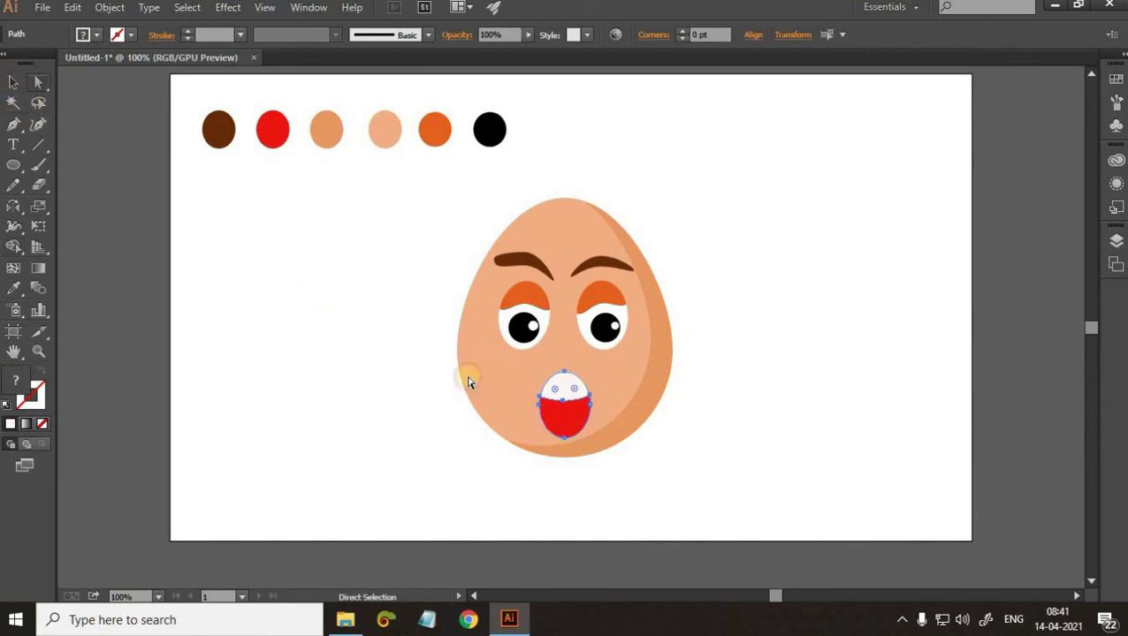
left_click(594, 390)
left_click(564, 407)
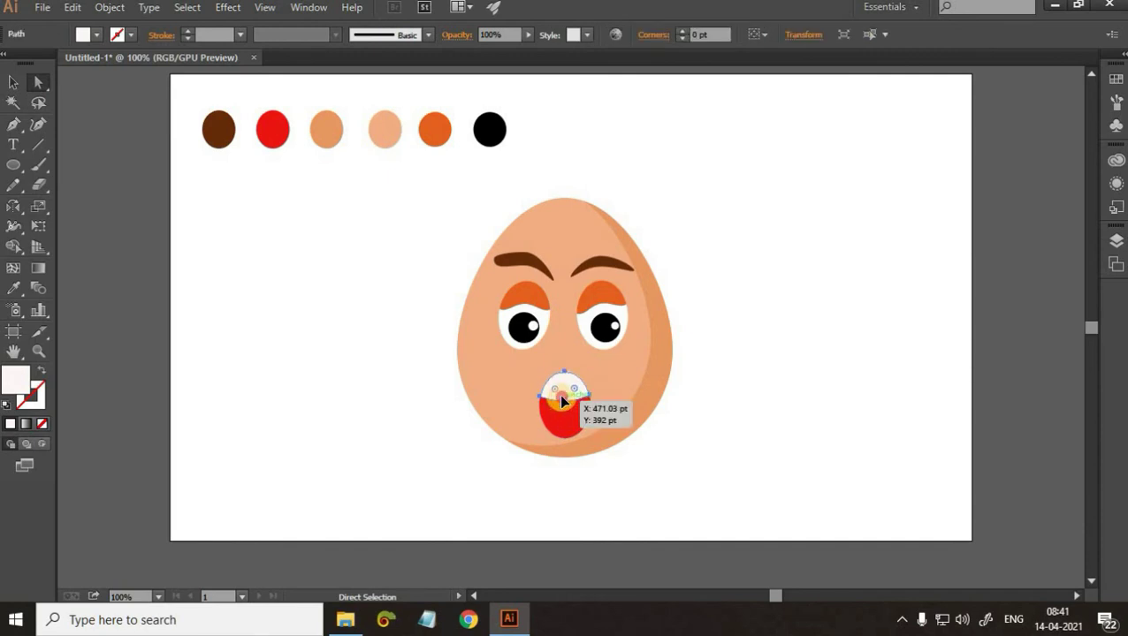
left_click_drag(560, 406, 563, 411)
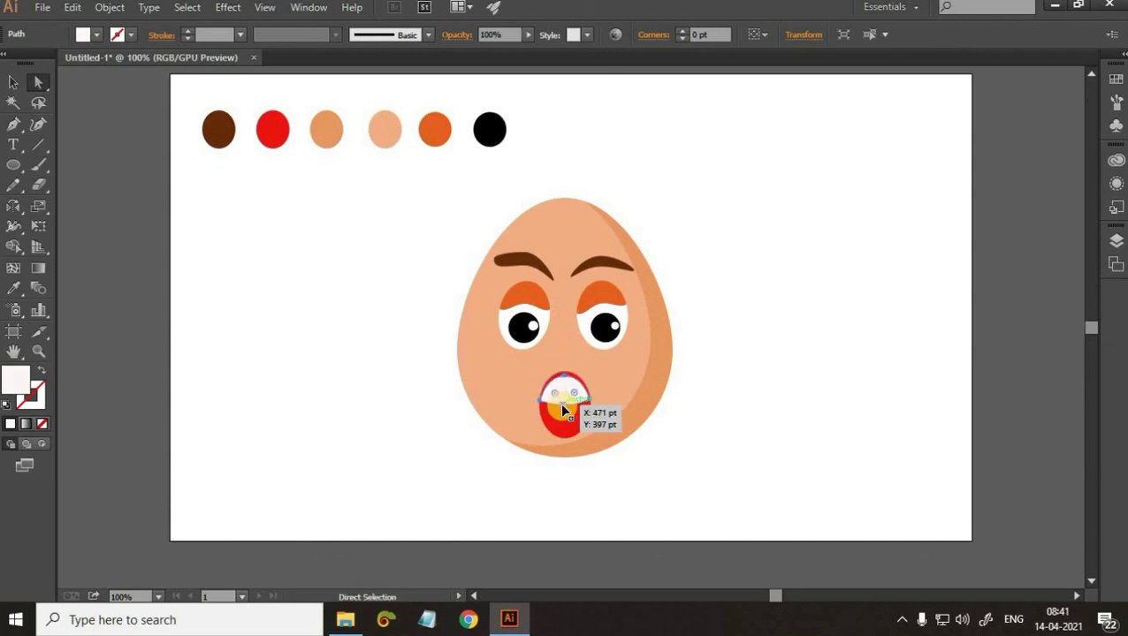
key("ctrl+z")
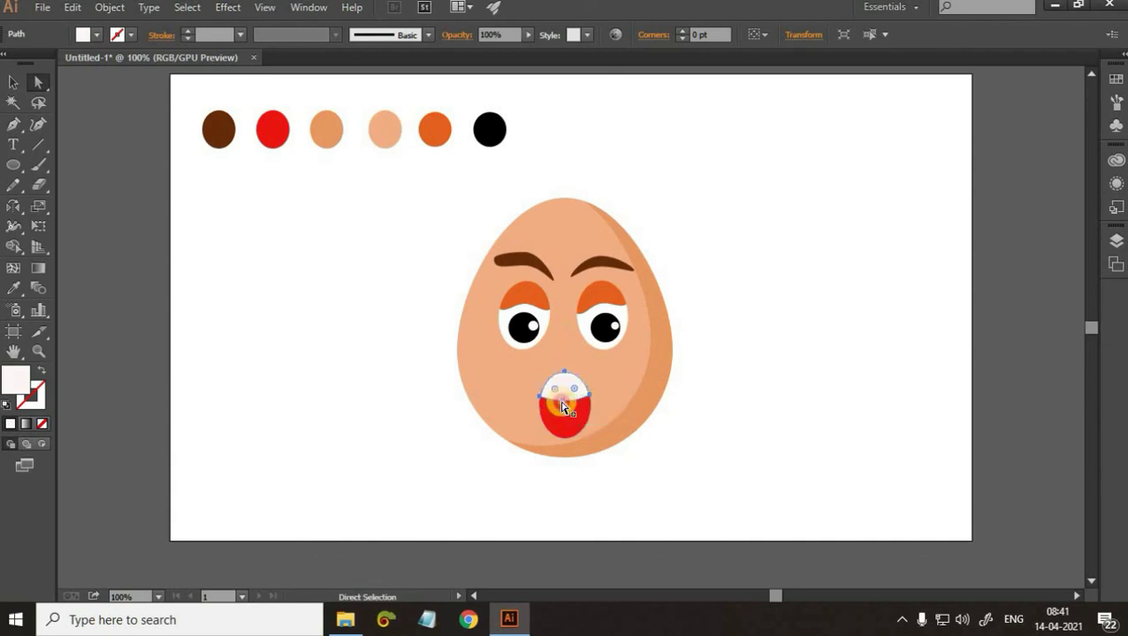
left_click_drag(562, 406, 562, 400)
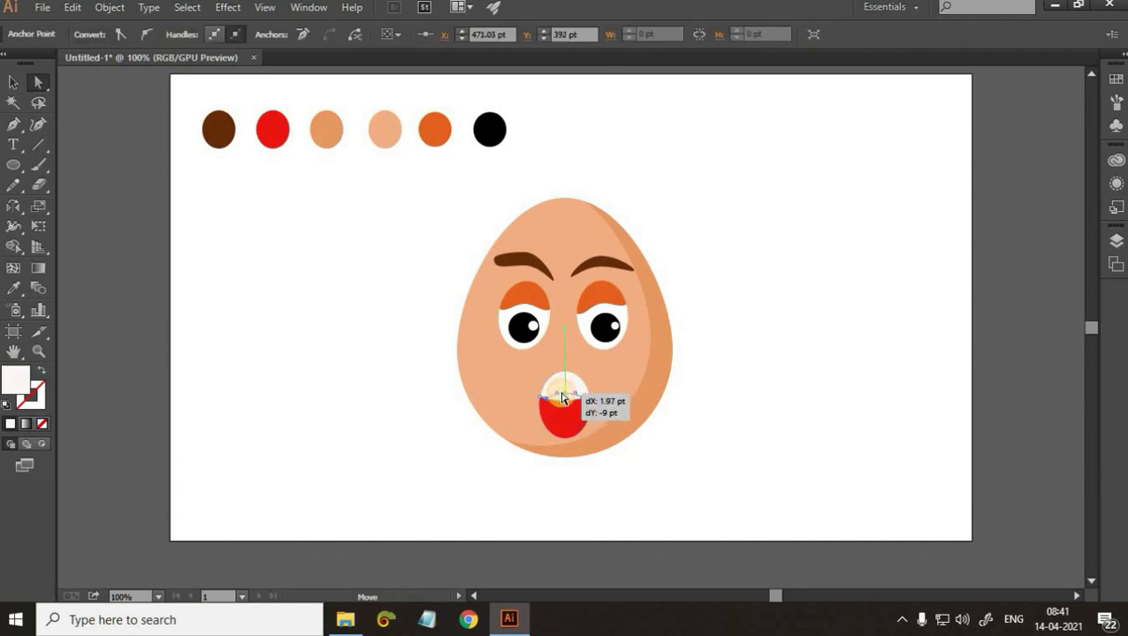
left_click(817, 388)
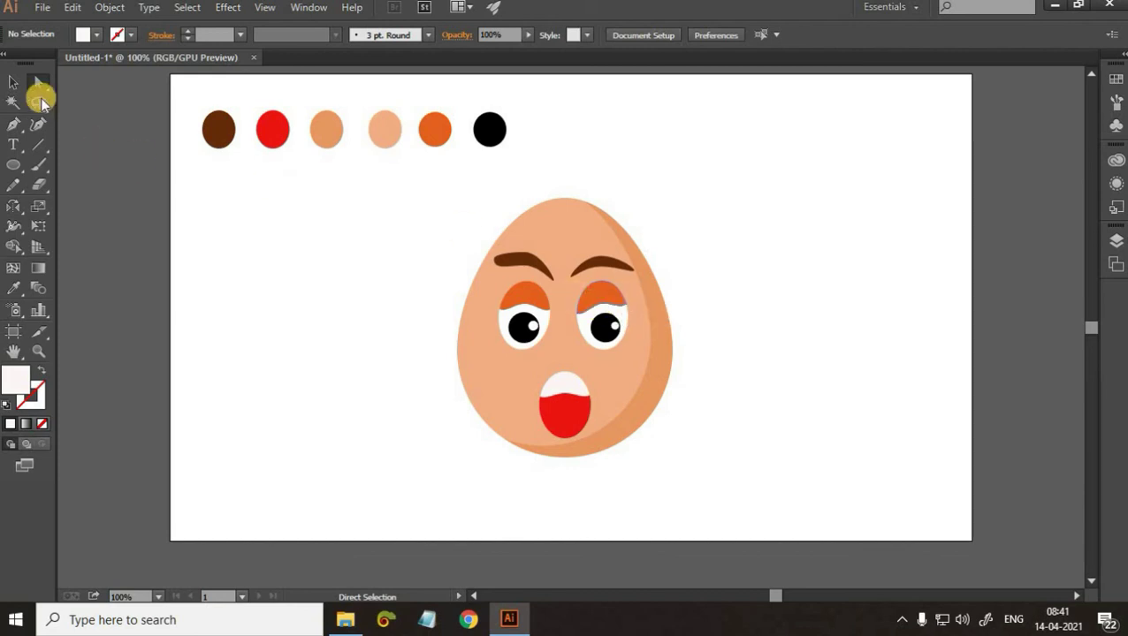
- Draw a small, flat white ellipse as a highlight in the middle of the left orange eyelid
left_click(13, 164)
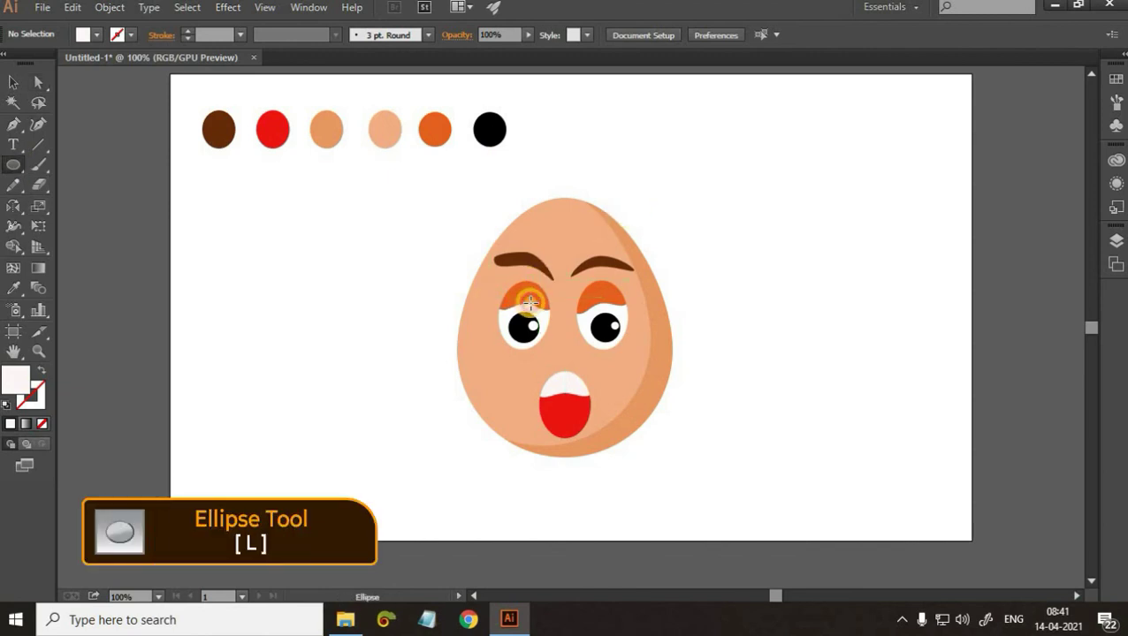
left_click_drag(528, 293, 541, 303)
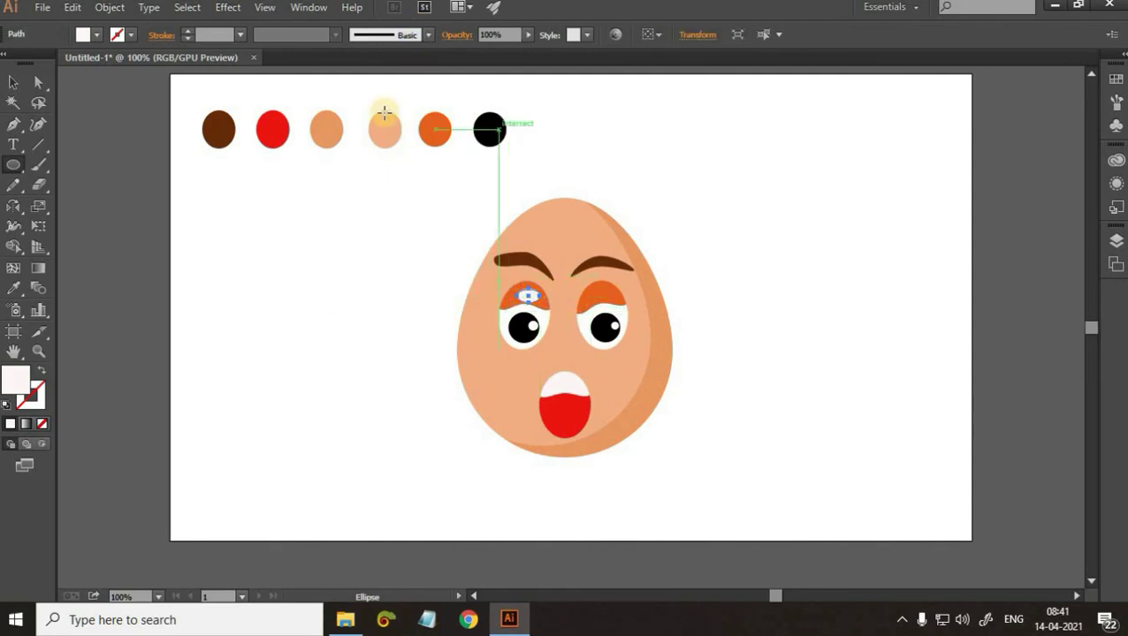
left_click_drag(384, 112, 385, 112)
key("ctrl")
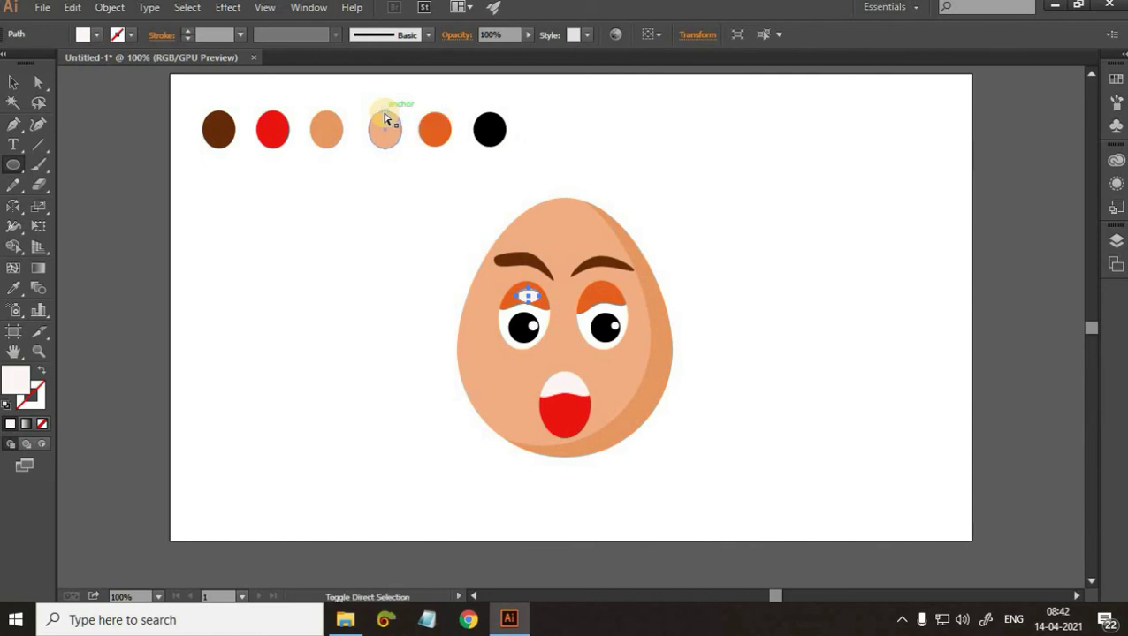
- Set the left eyelid highlight's opacity to 45% and shift it slightly left to centre it on the lid
key("ctrl+shift+F10")
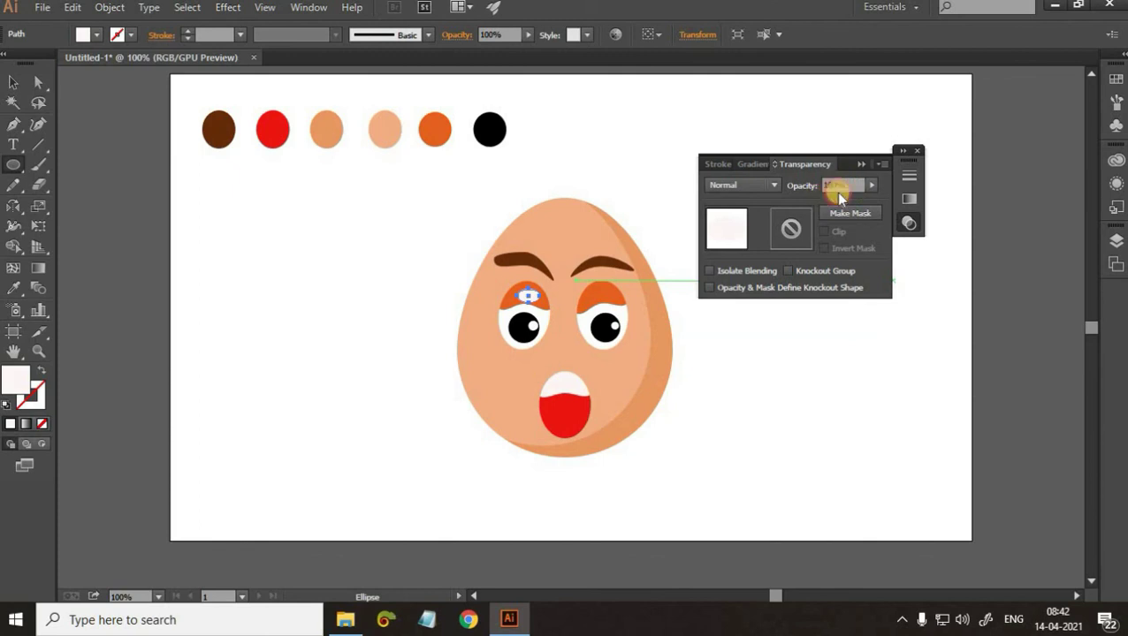
left_click(778, 181)
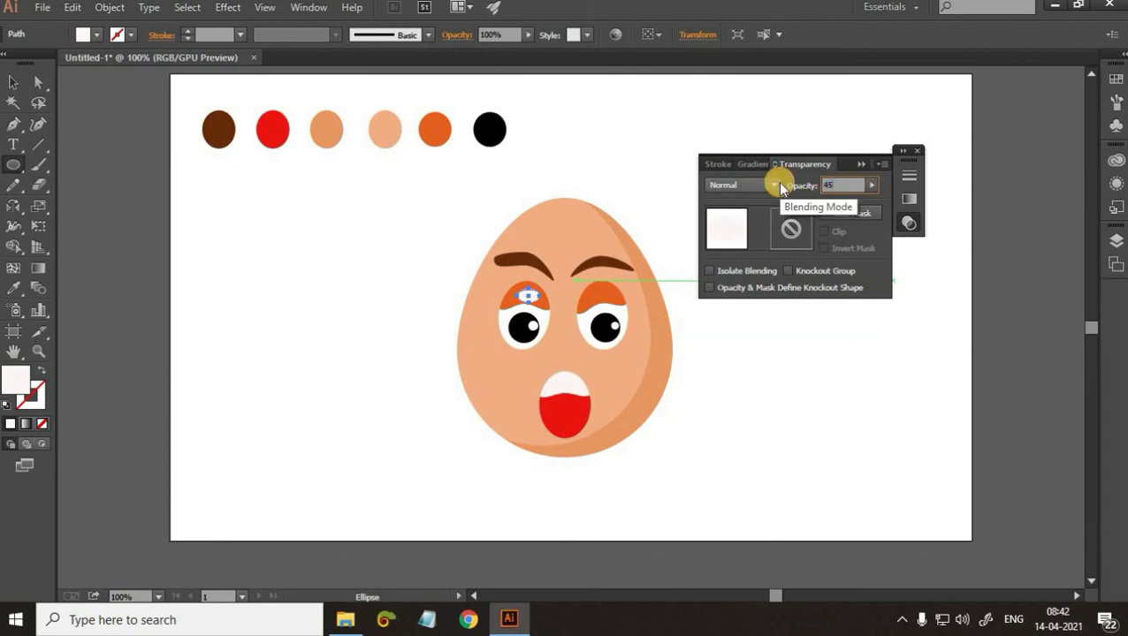
type("45")
key("Return")
left_click(12, 82)
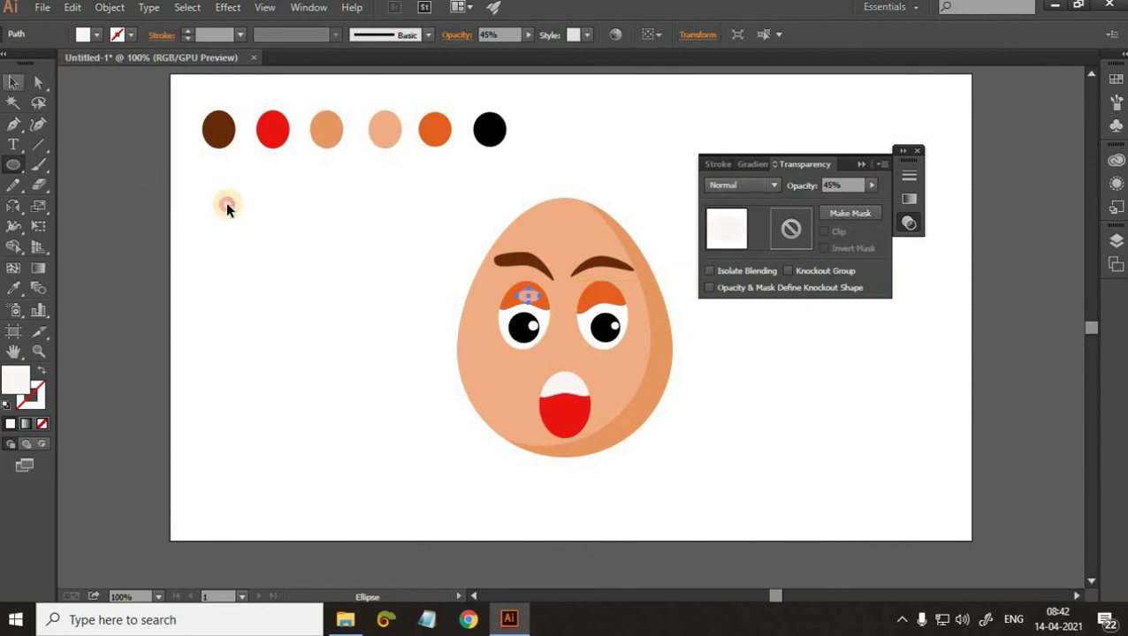
left_click(477, 308)
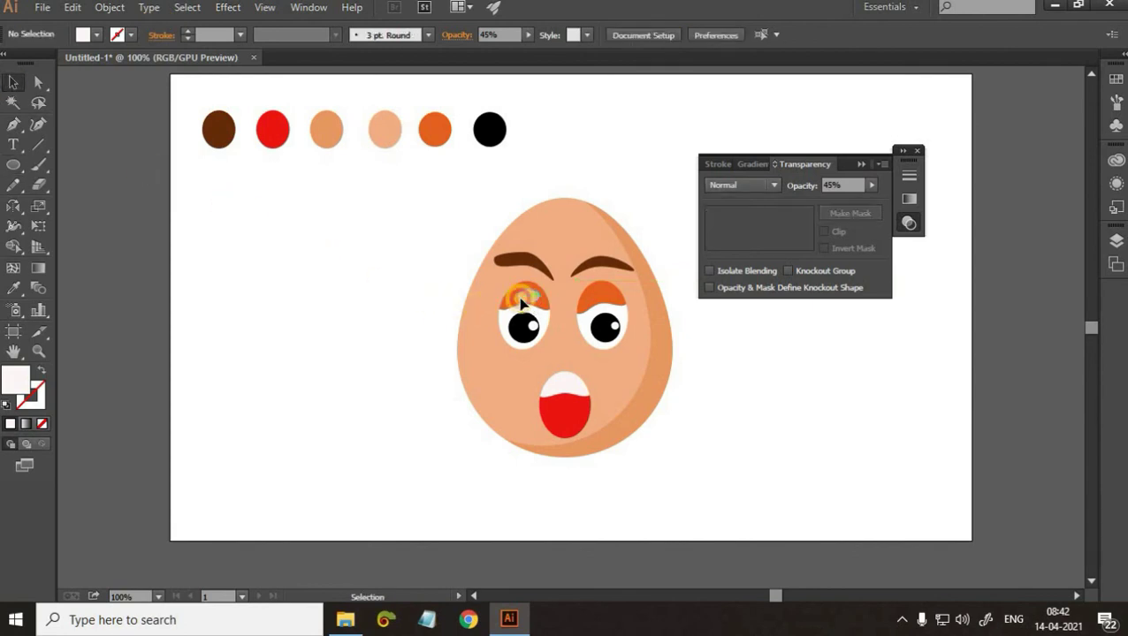
left_click_drag(526, 309, 524, 309)
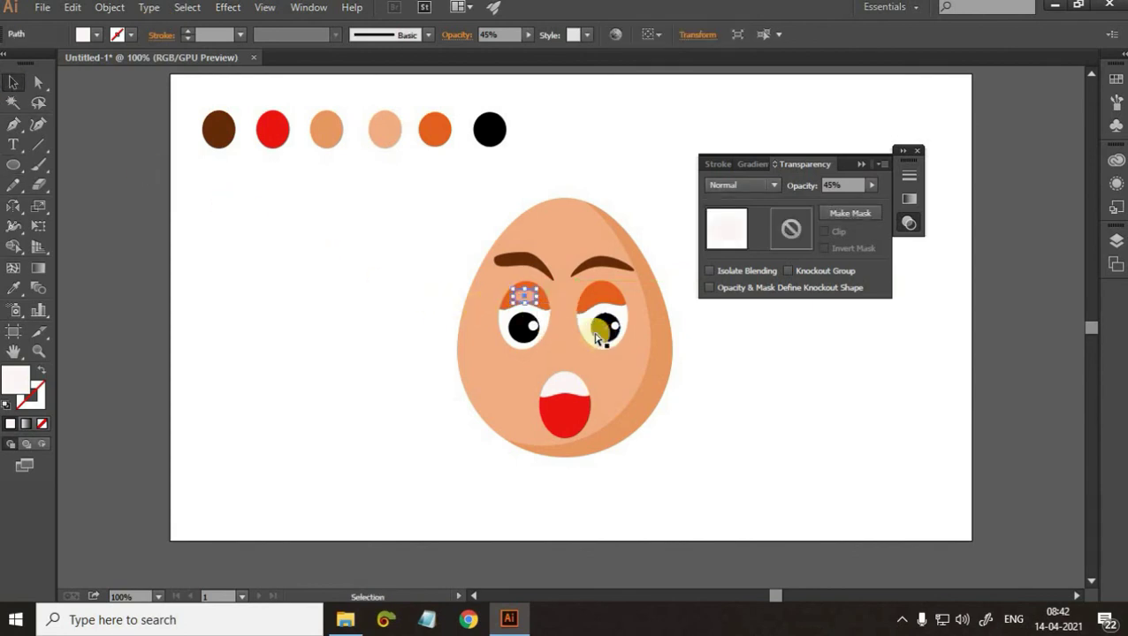
- Reshape the left eyelid highlight by its anchor points into an arch that follows the lid's curve
key("a")
left_click(536, 300)
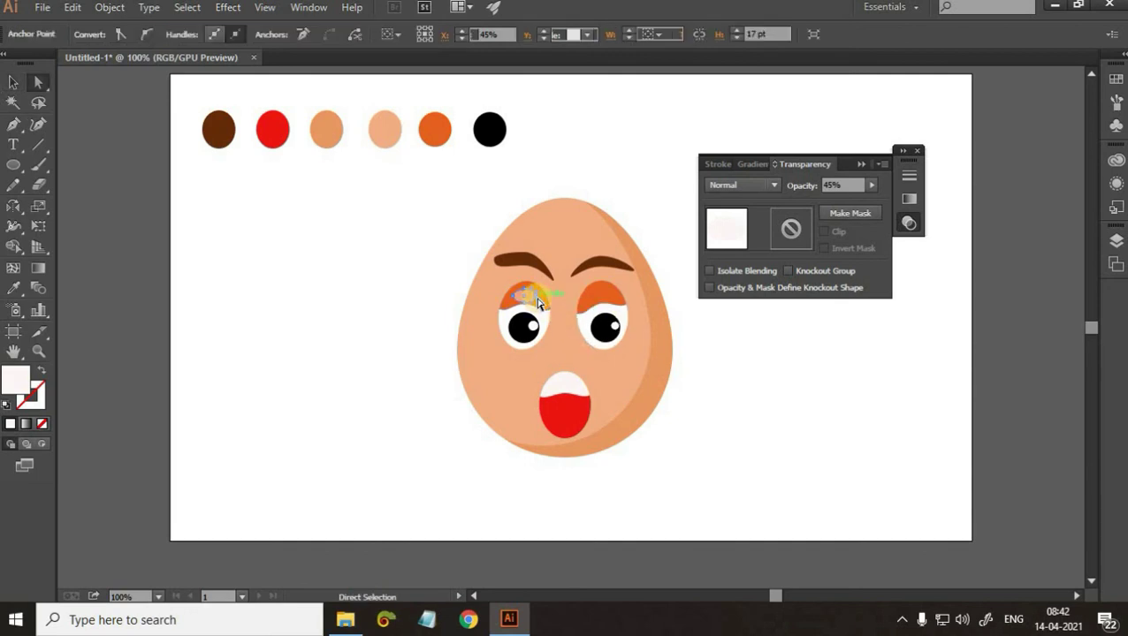
left_click_drag(536, 301, 512, 304)
left_click(720, 369)
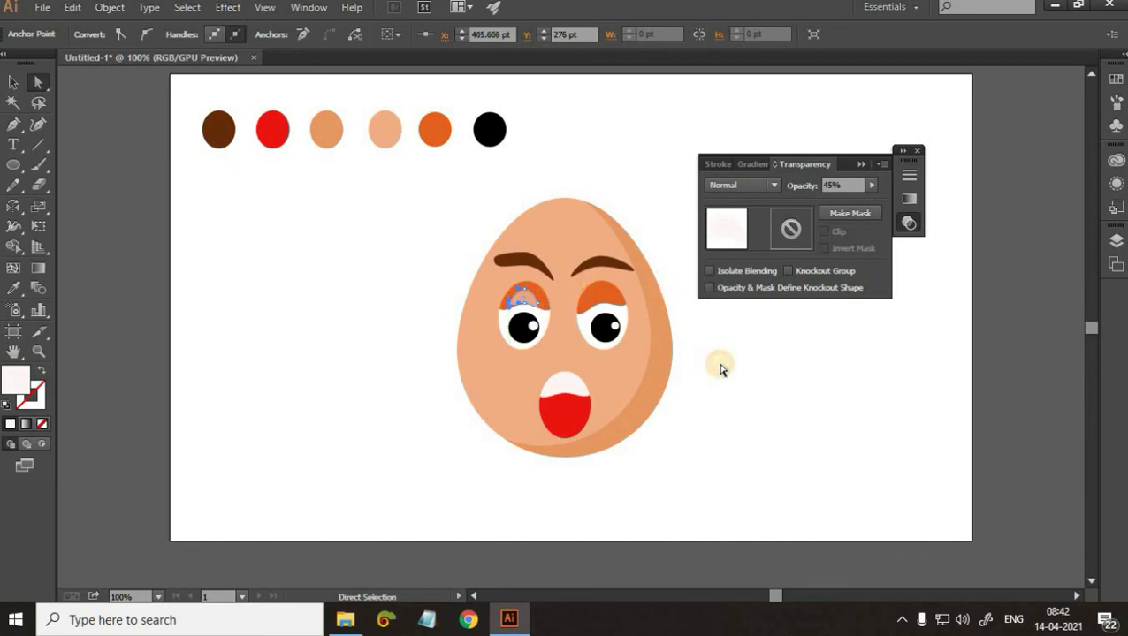
- Duplicate the arched highlight onto the right eyelid and rotate the copy about 7.5° to match the lid's slant
left_click(535, 304, "ctrl")
left_click_drag(535, 303, 604, 303)
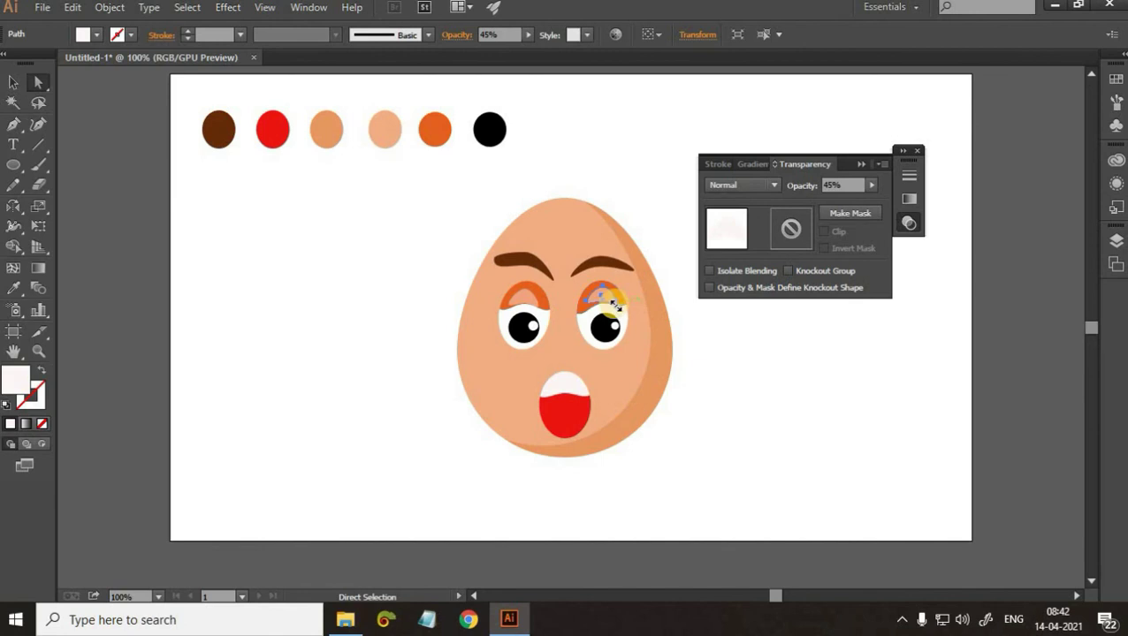
key("v")
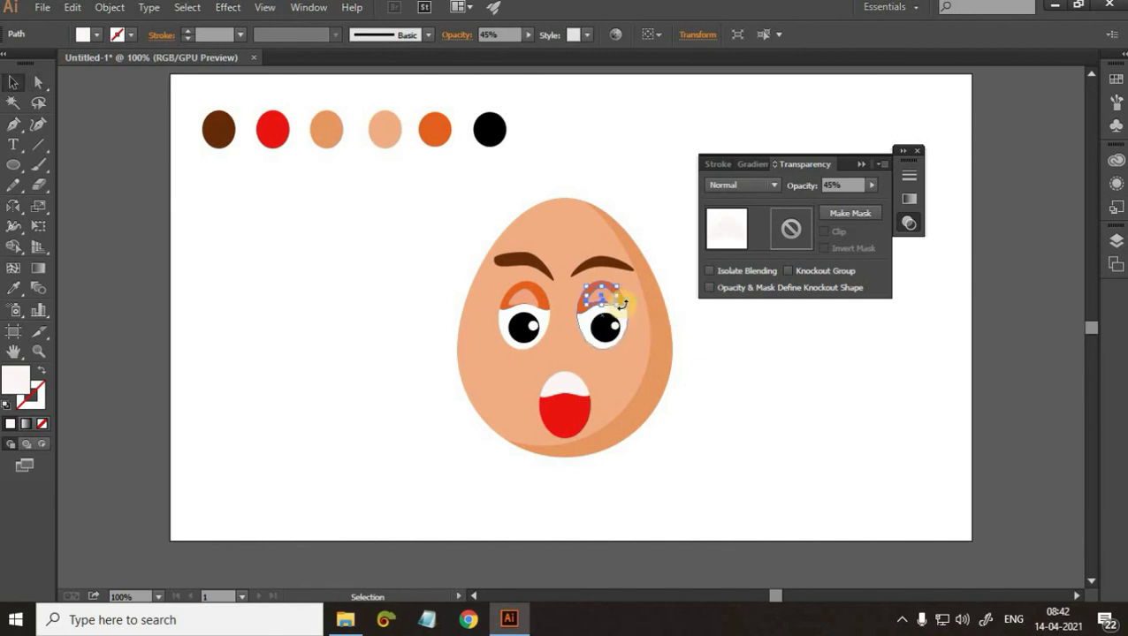
left_click_drag(620, 311, 622, 305)
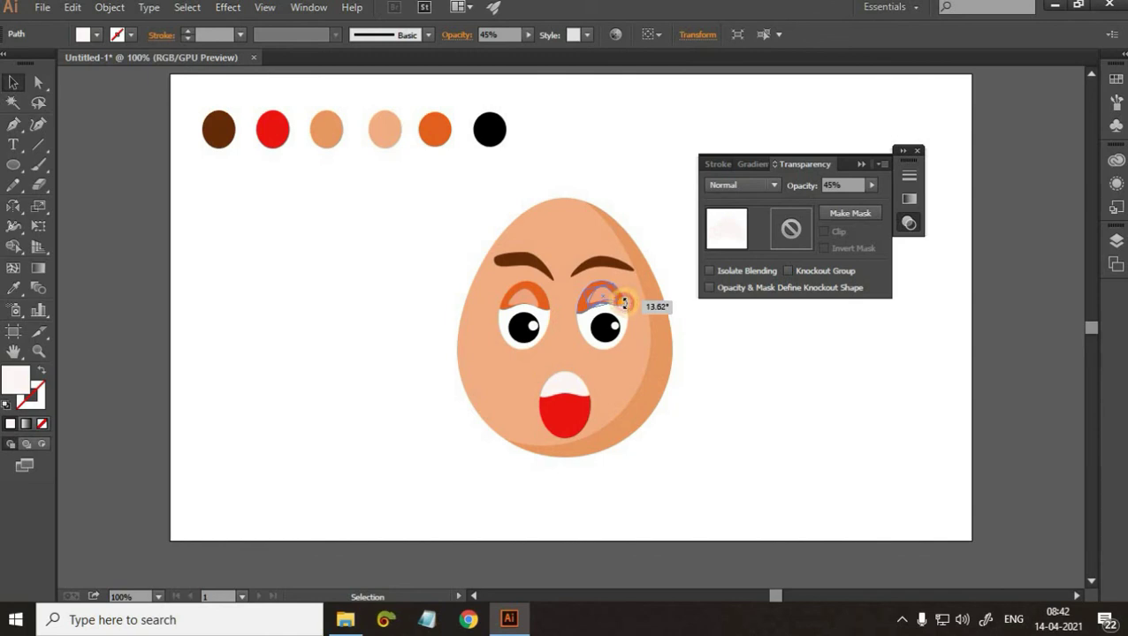
left_click(775, 367)
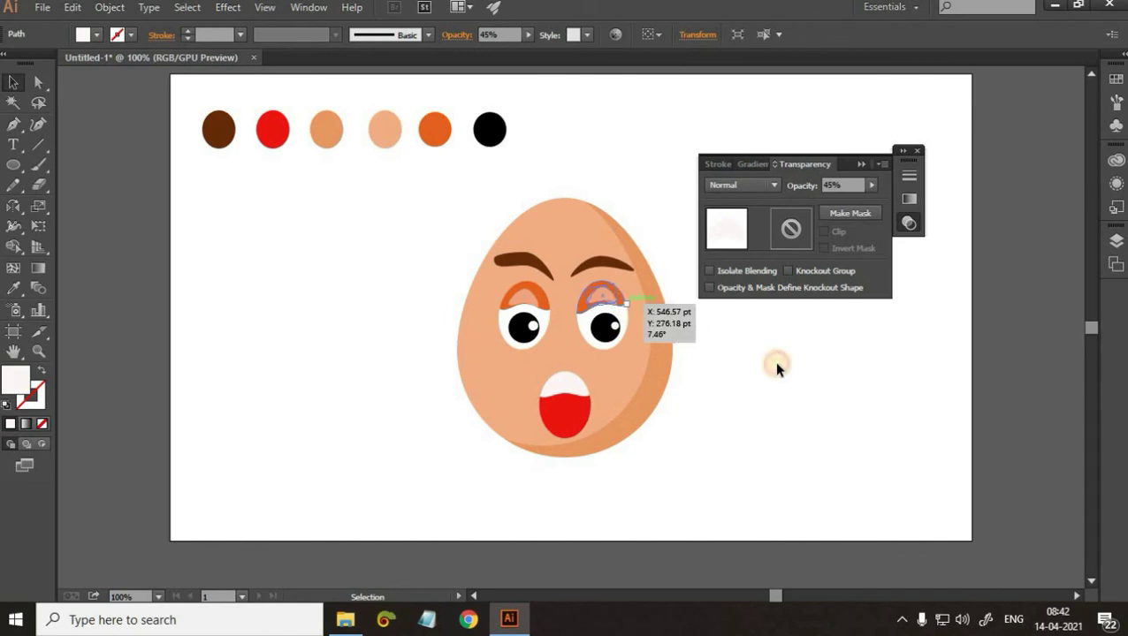
left_click(864, 165)
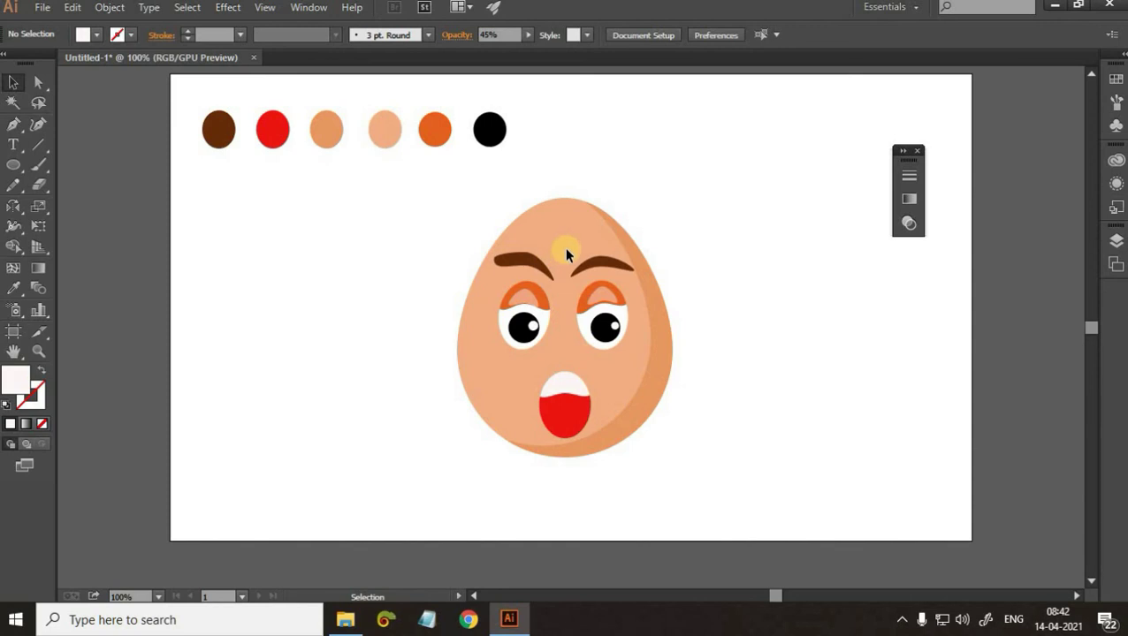
- Draw a flat white ellipse across the forehead above the eyebrows and set its opacity to 35%
left_click(11, 167)
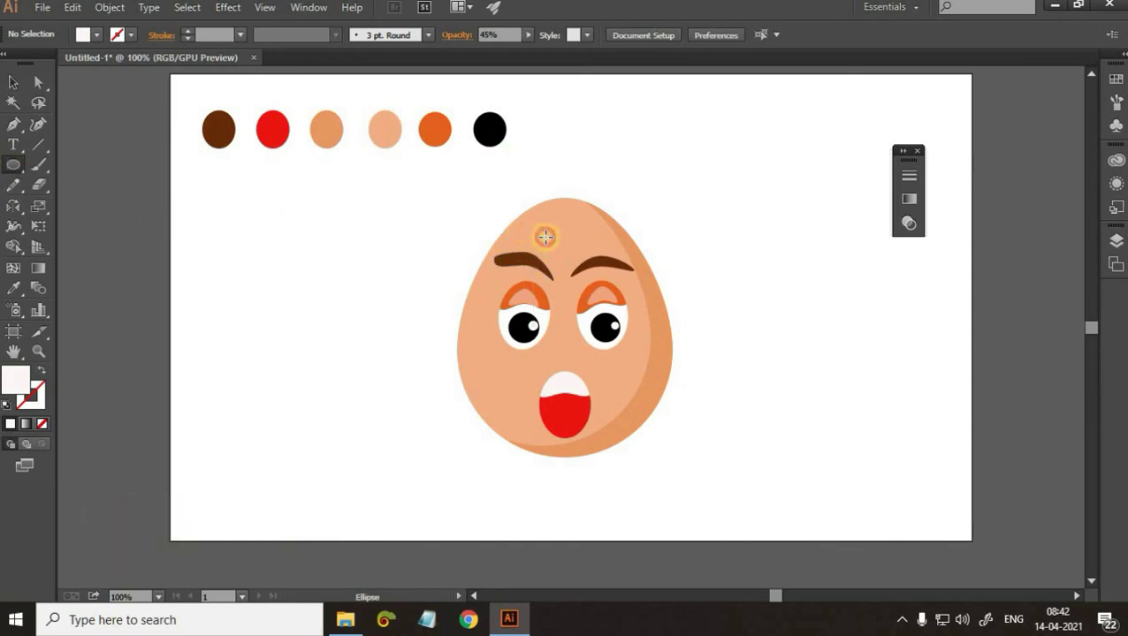
left_click_drag(545, 236, 587, 239)
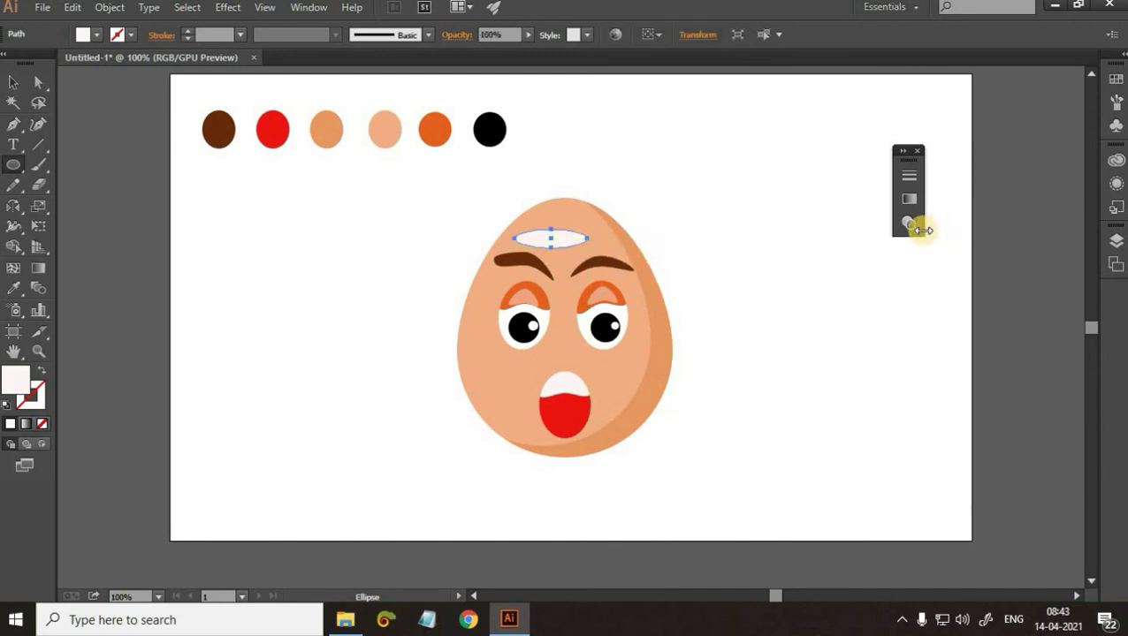
left_click(910, 224)
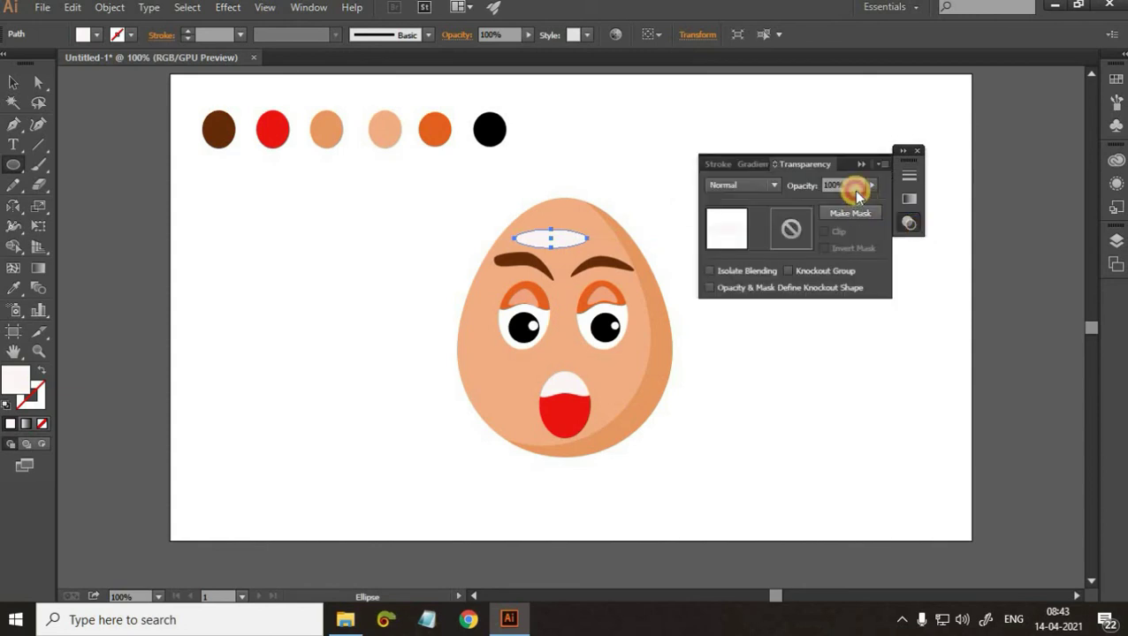
left_click(854, 189)
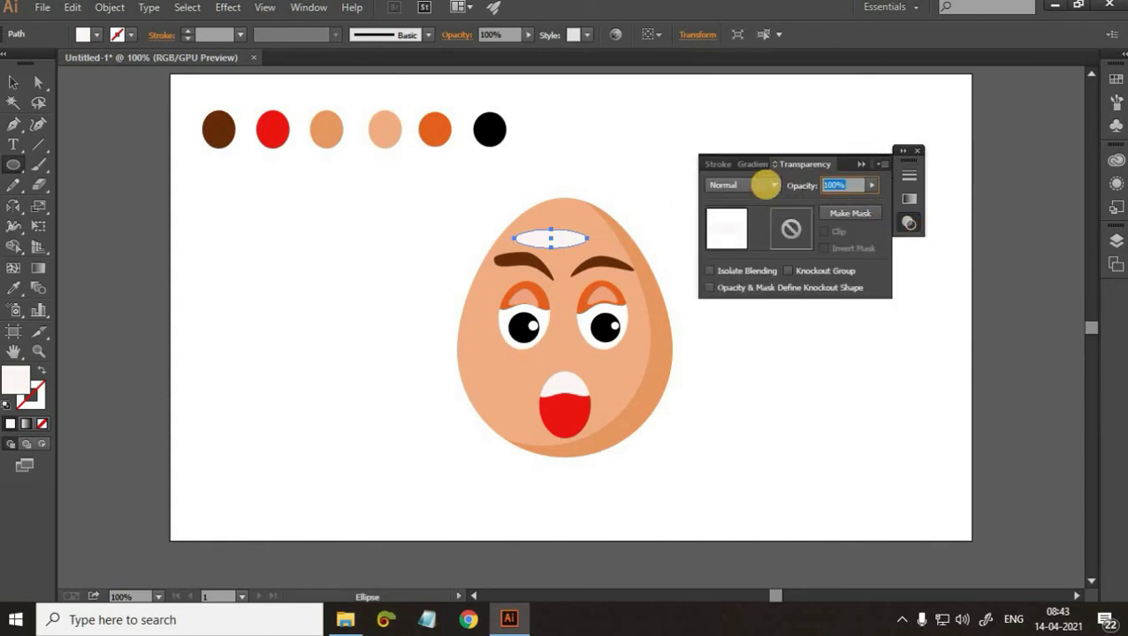
type("35")
key("Return")
- Tilt the forehead ellipse counterclockwise and shift it up and left along the egg's upper-left edge, then close the floating Transparency panel group
left_click(13, 82)
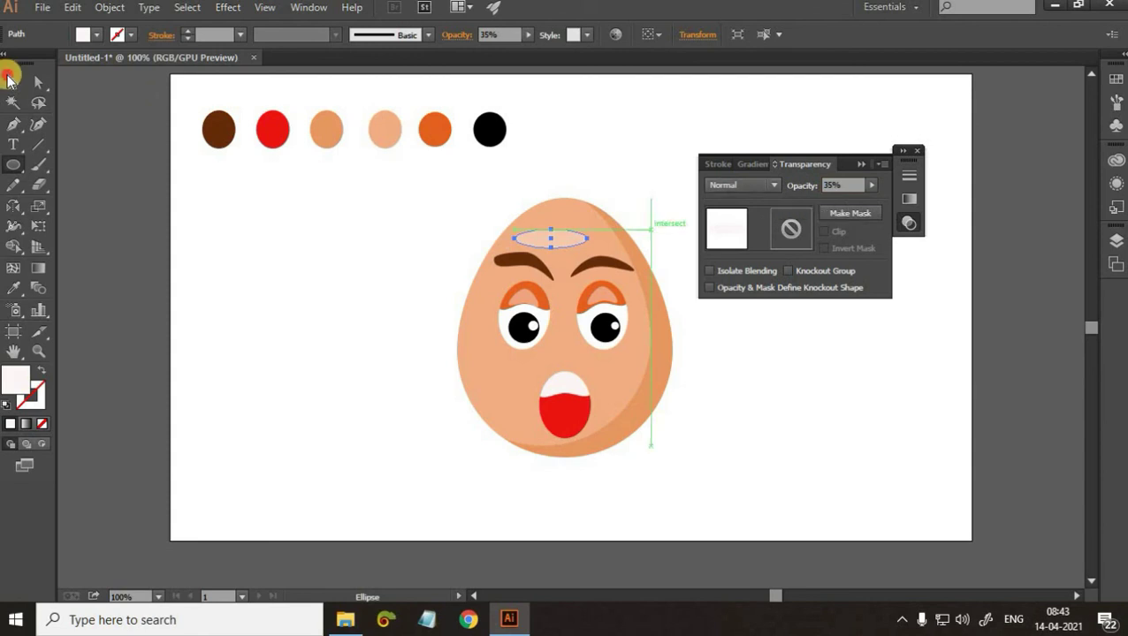
left_click(589, 264)
left_click(589, 250)
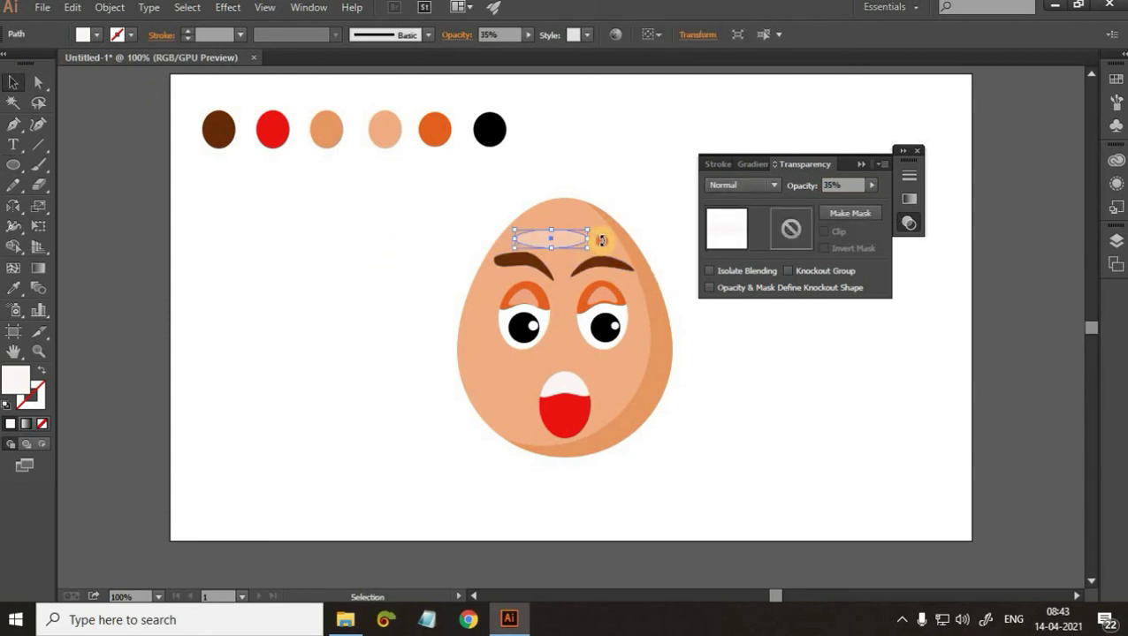
left_click_drag(599, 239, 546, 226)
left_click(765, 360)
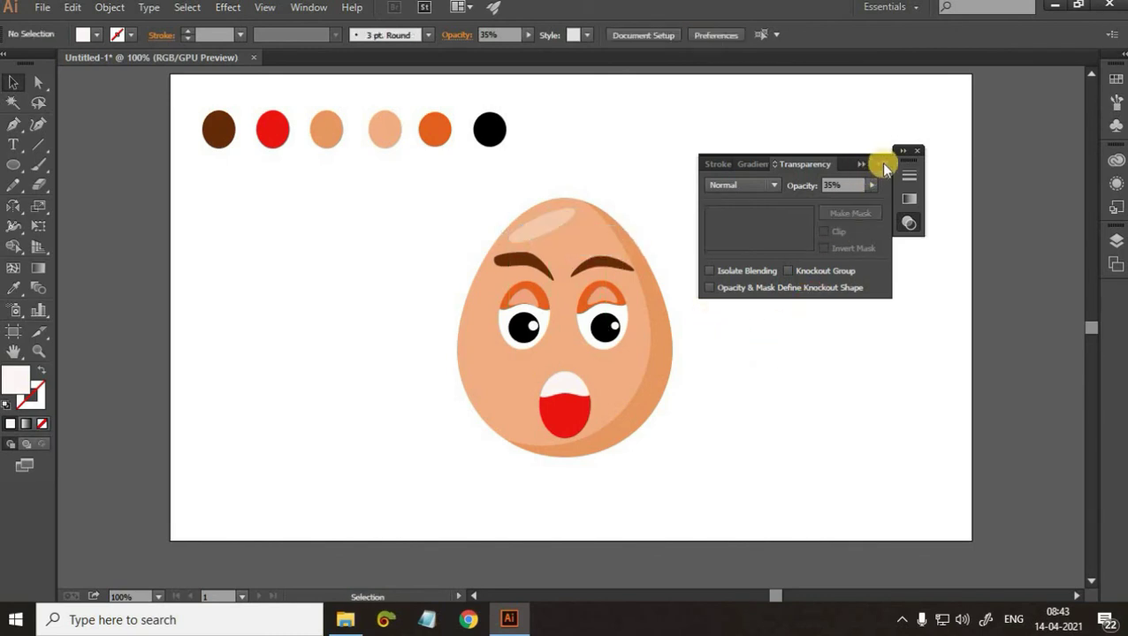
left_click(918, 152)
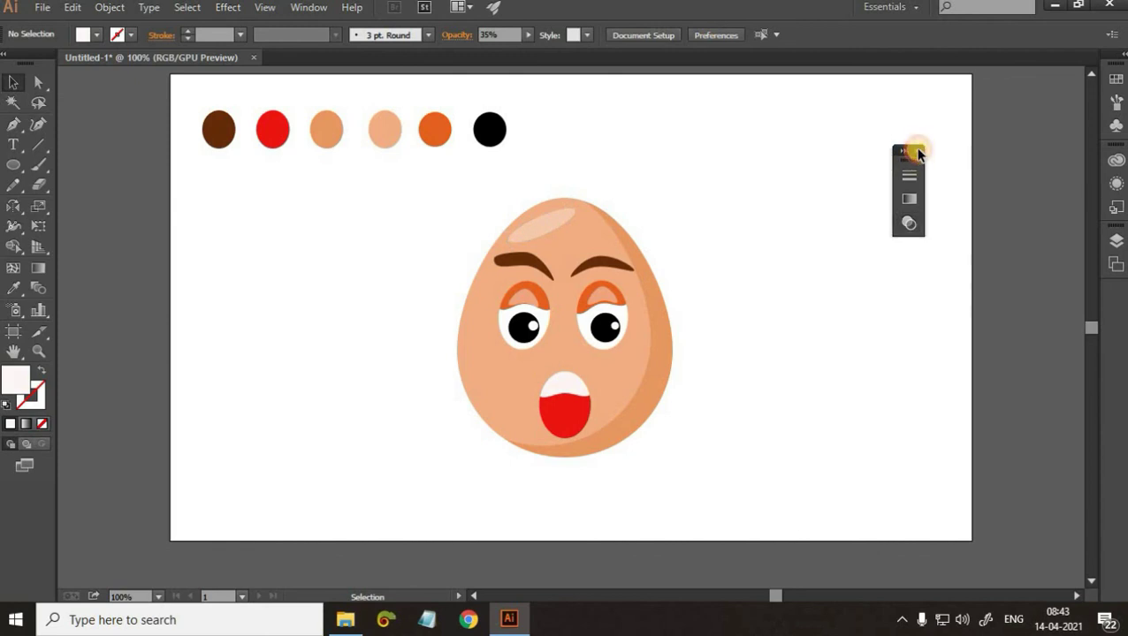
left_click(918, 152)
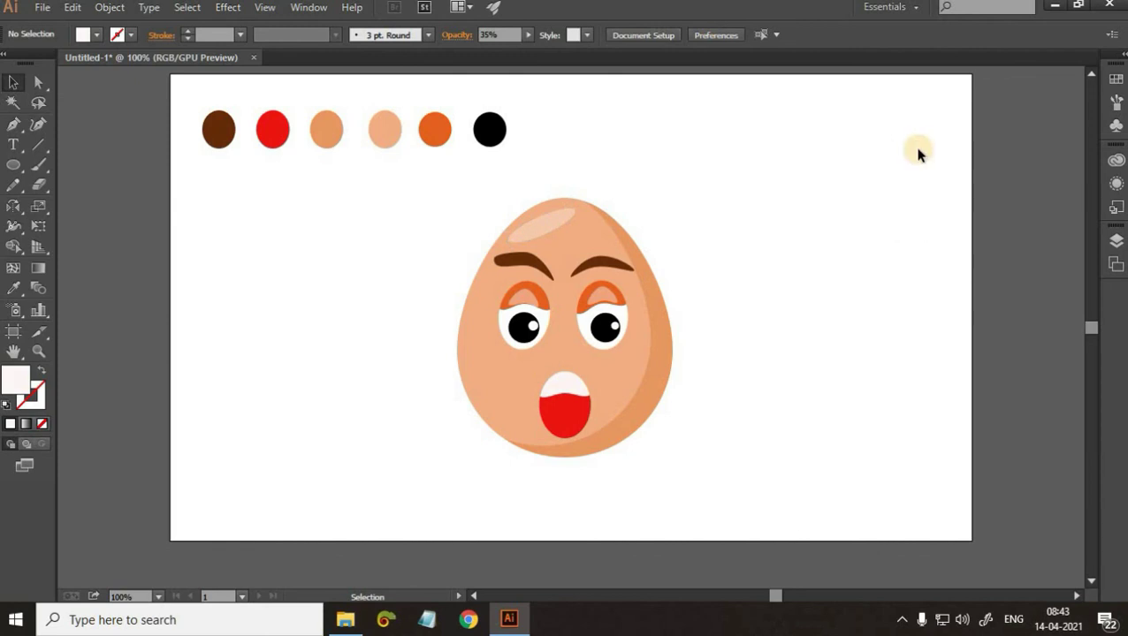